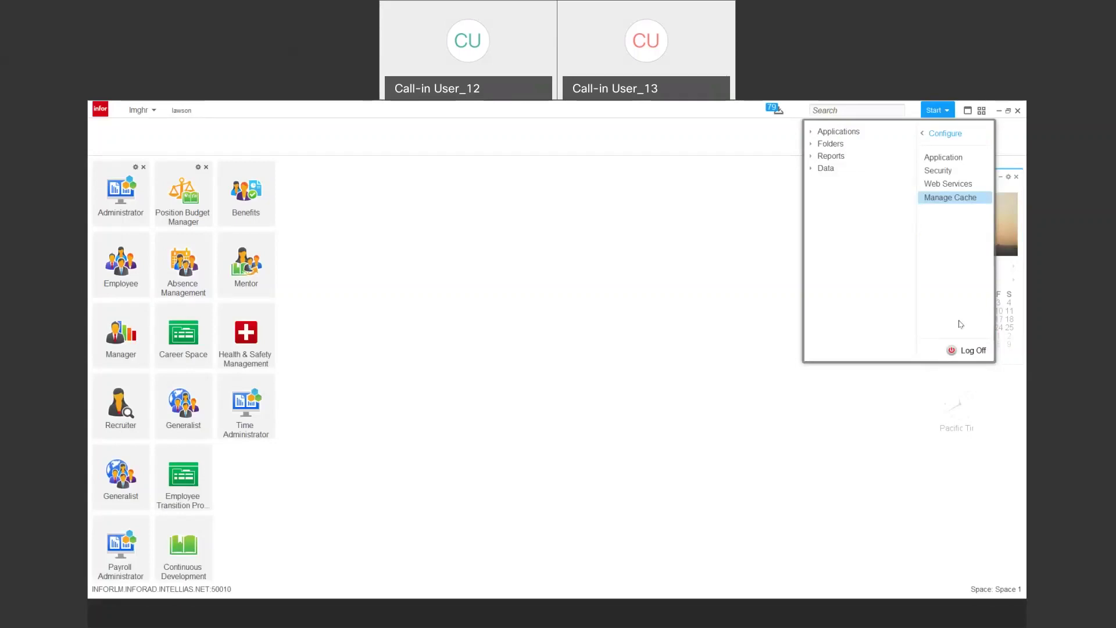
# - Open the application configuration and expand the Configured Business Classes in the repository tree
pyautogui.click(943, 158)
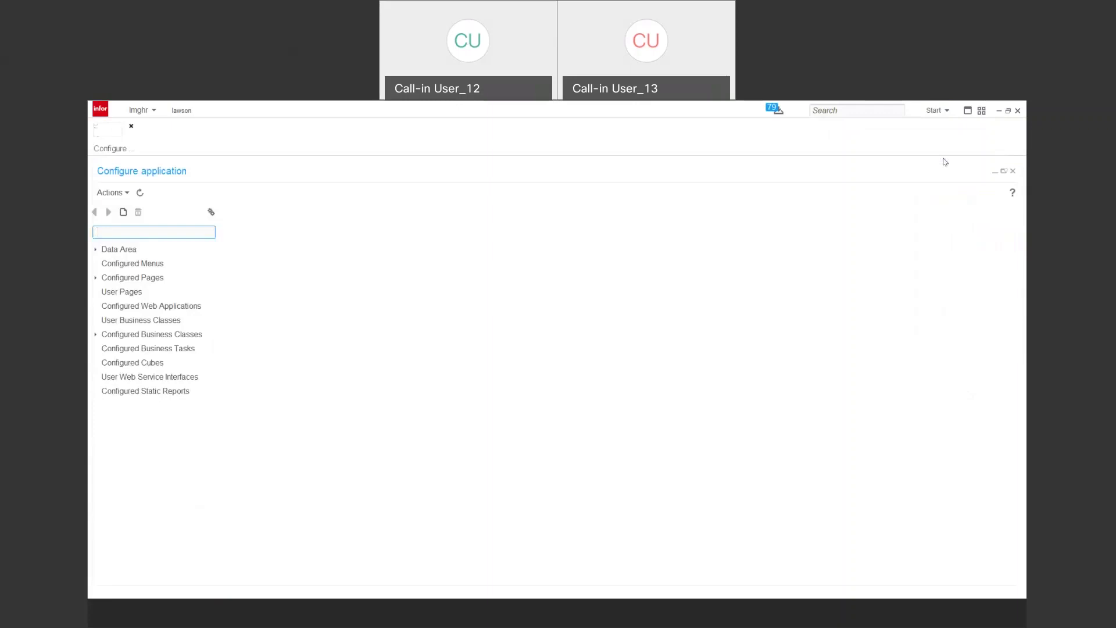
pyautogui.click(118, 340)
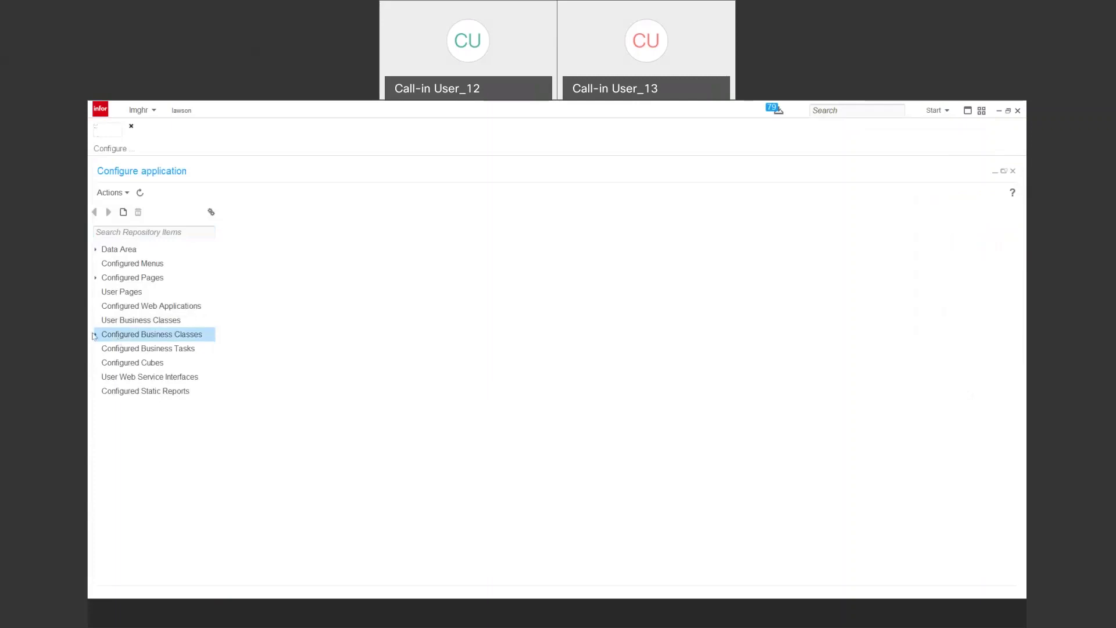
pyautogui.click(97, 335)
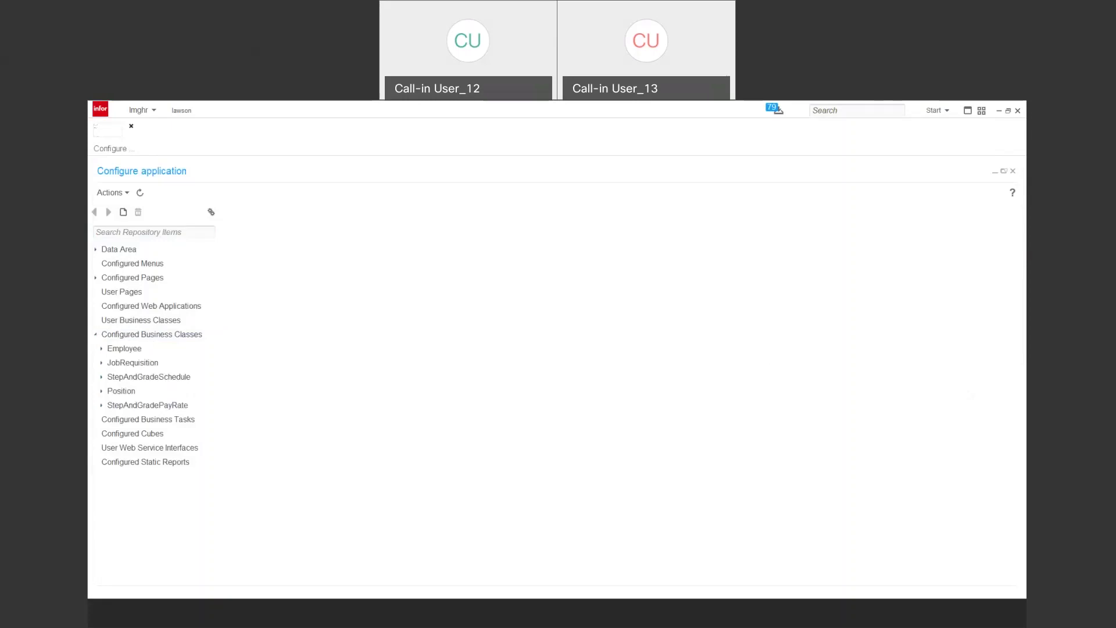
# - Switch to the browser and open the Administrative Assistant record from the Positions list
pyautogui.click(999, 111)
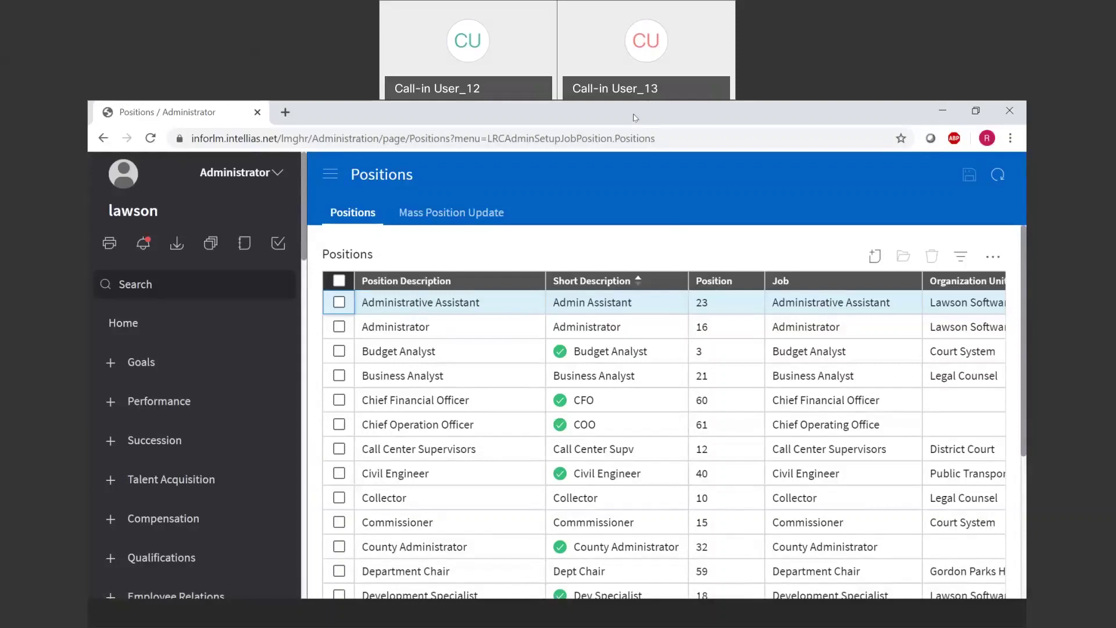
pyautogui.click(507, 309)
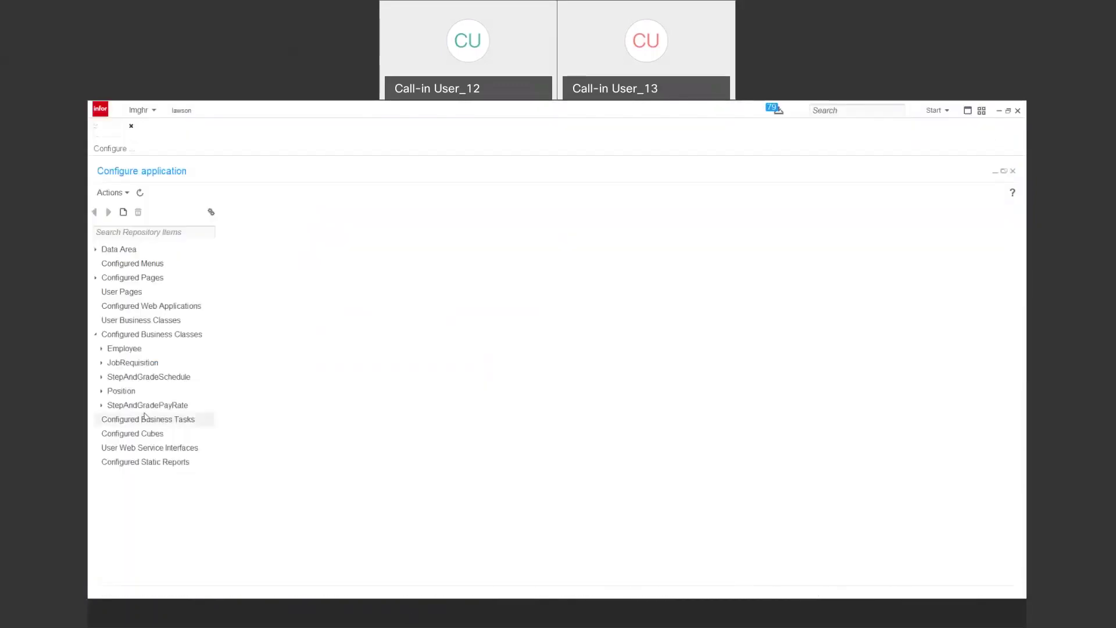
# - Switch to the configuration console and create a new User Field configuration of type Field for the Position business class
pyautogui.click(131, 377)
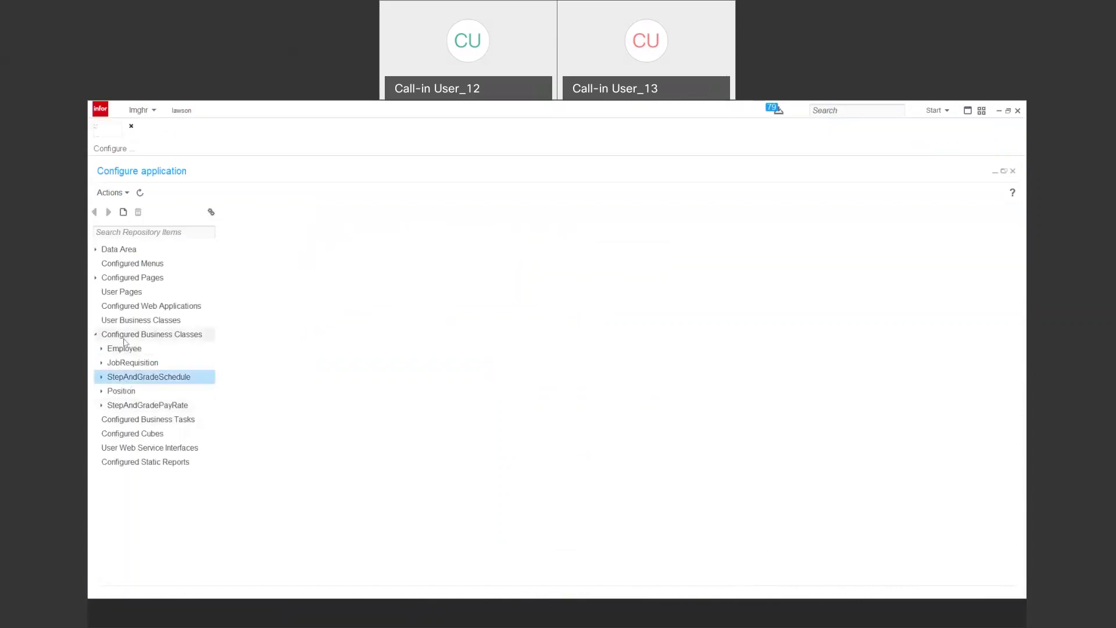
pyautogui.click(129, 394)
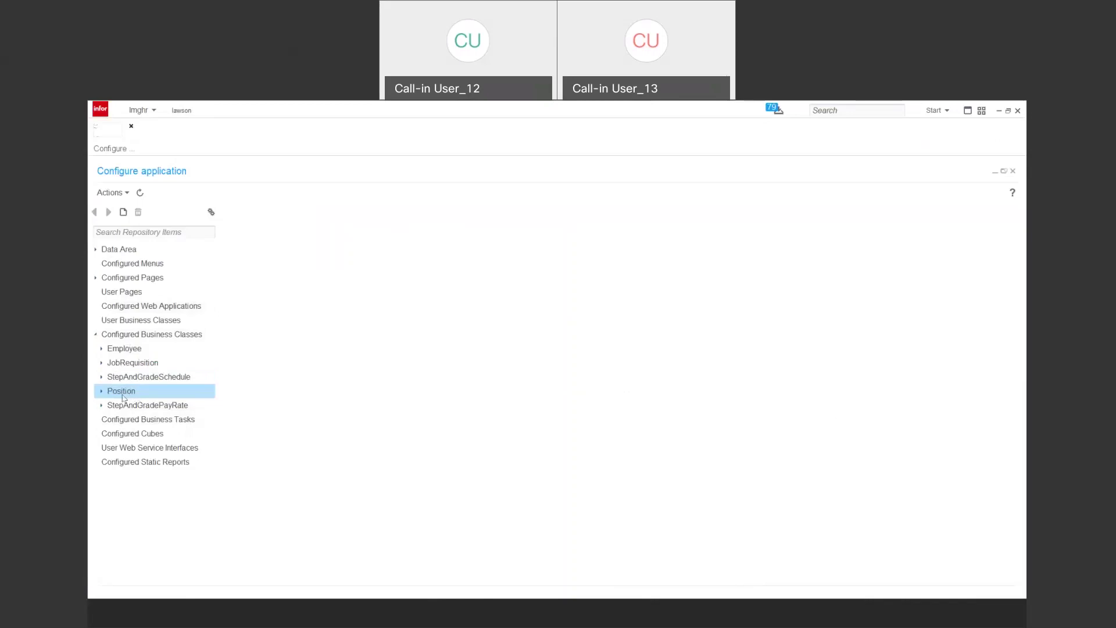
pyautogui.click(123, 212)
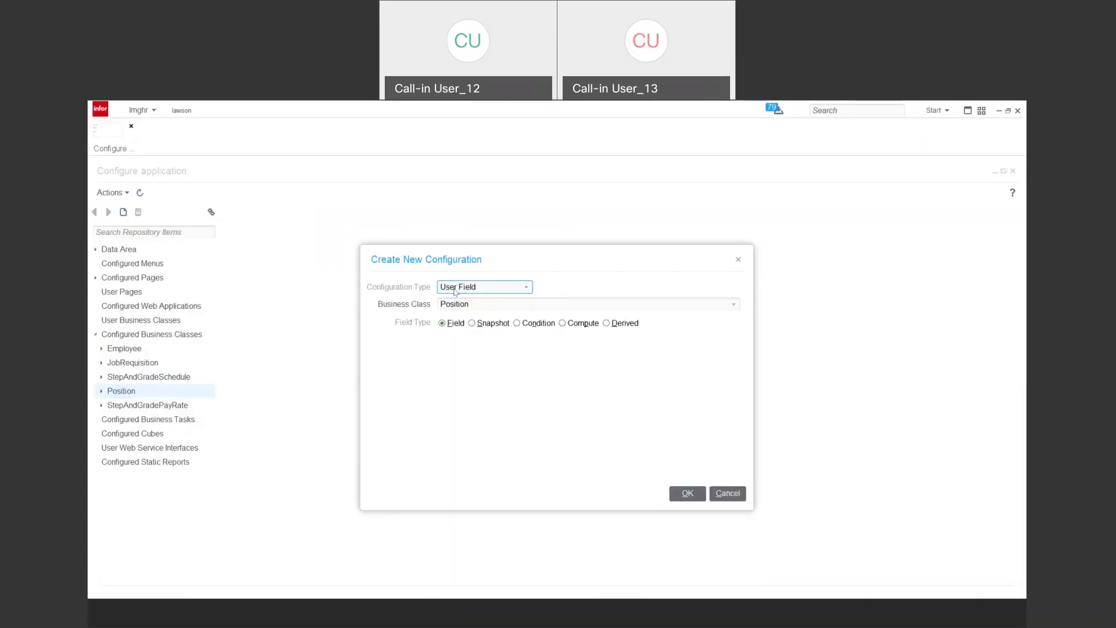
pyautogui.click(680, 493)
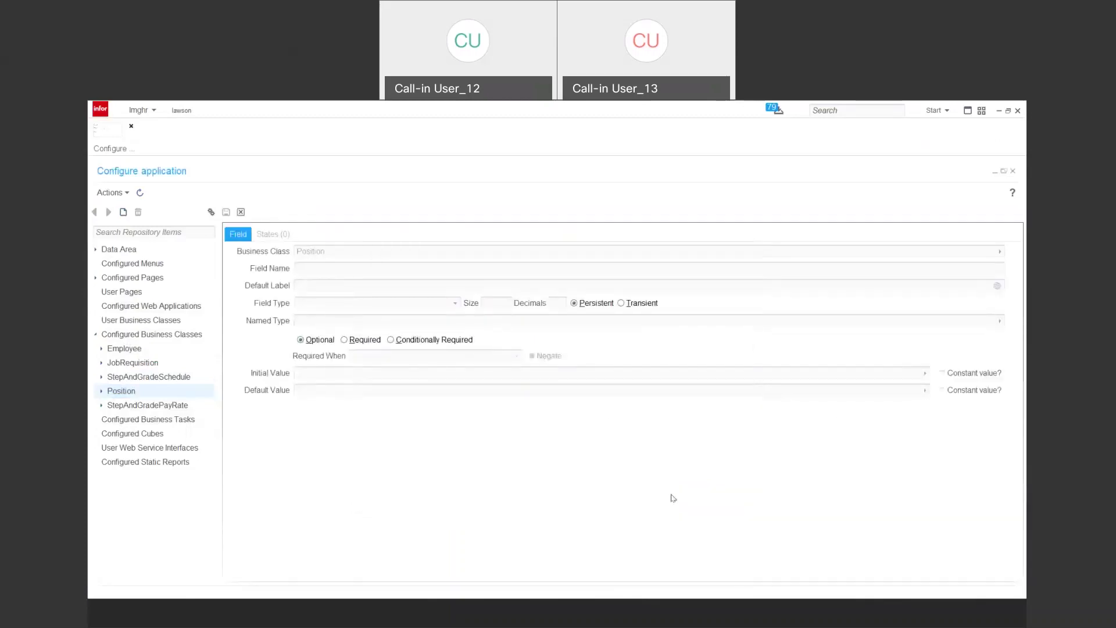
# - Name the new field StateClassification, with the default label State Classification and the field type Alpha
pyautogui.click(352, 268)
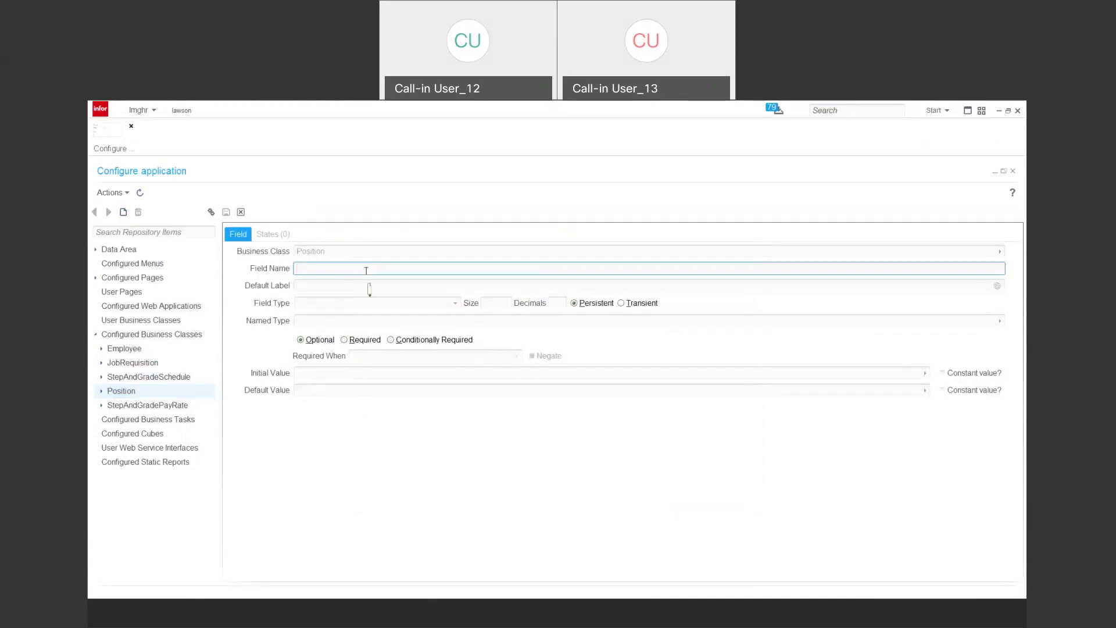
pyautogui.write('StateClassifications')
pyautogui.press('BackSpace')
pyautogui.hotkey('ctrl', 'a')
pyautogui.hotkey('ctrl', 'c')
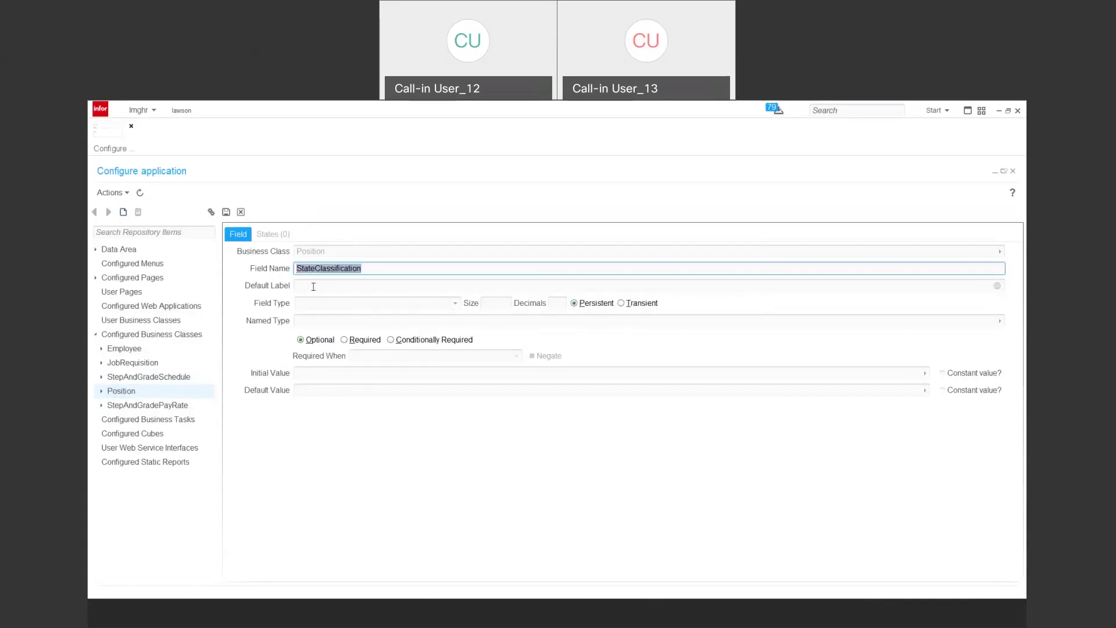
pyautogui.click(319, 286)
pyautogui.hotkey('ctrl', 'v')
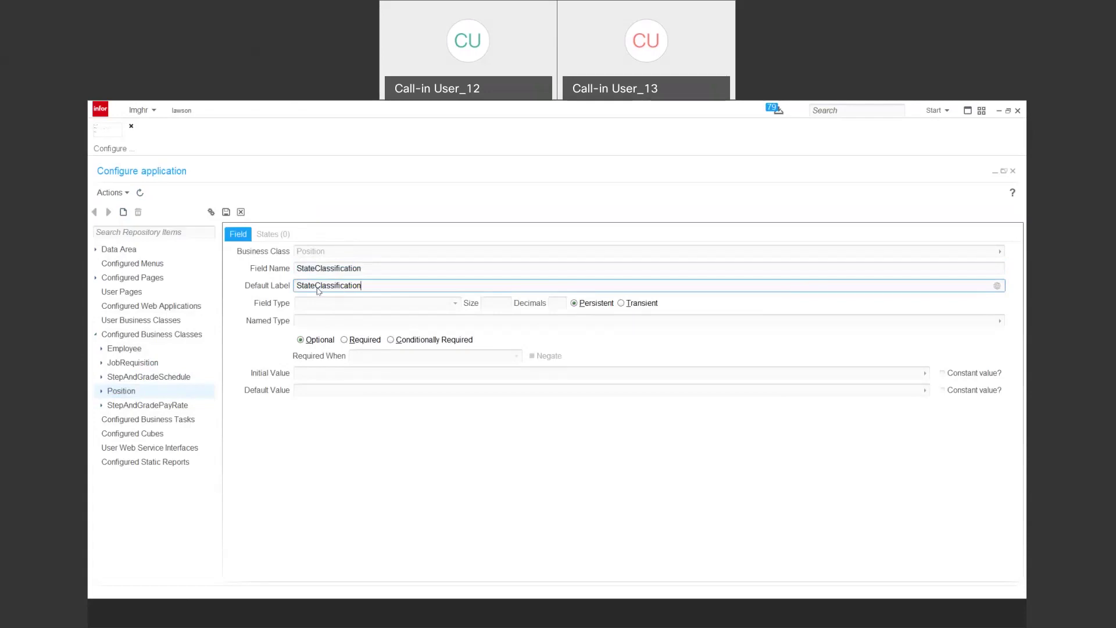
pyautogui.click(317, 286)
pyautogui.click(330, 303)
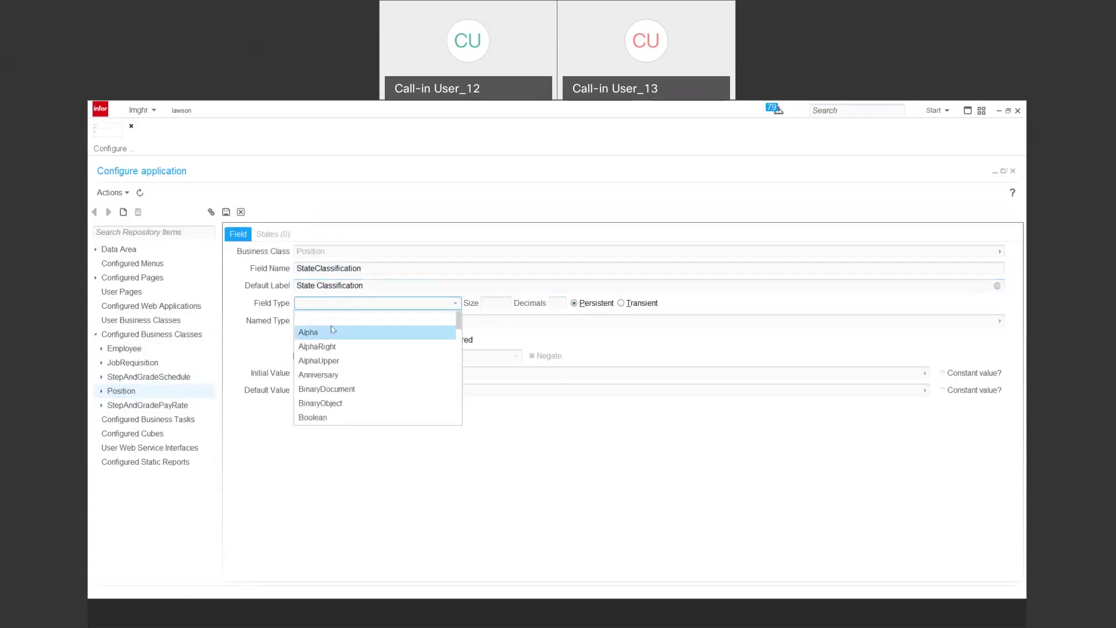
pyautogui.click(333, 332)
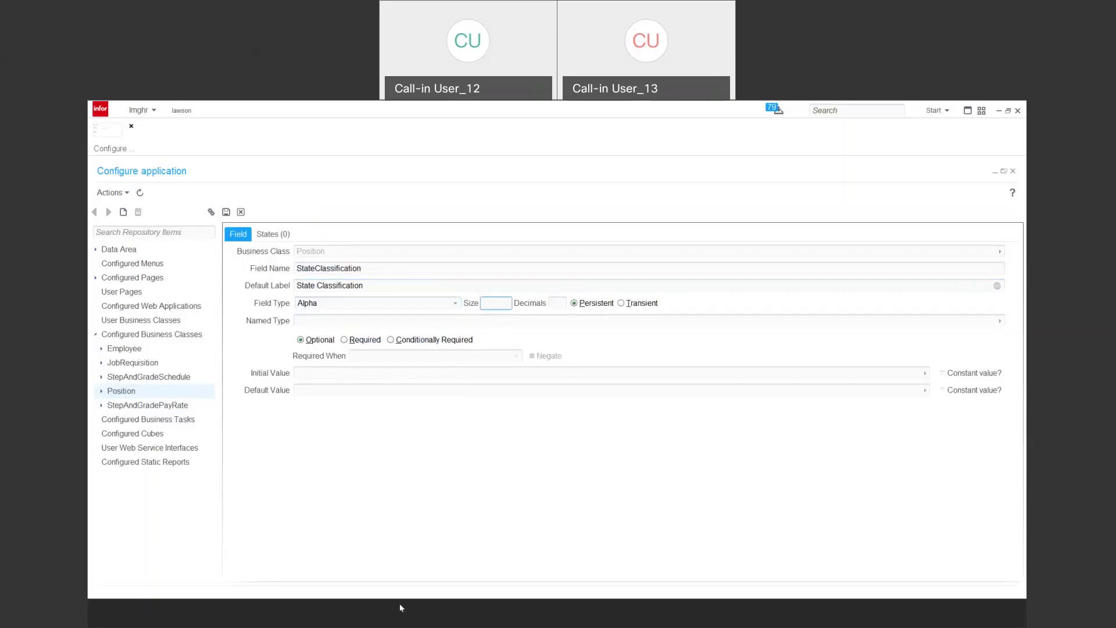
# - Check the field definition and state values on the presentation's Example slide, and return to the configuration console
pyautogui.click(292, 568)
pyautogui.click(375, 565)
pyautogui.click(641, 406)
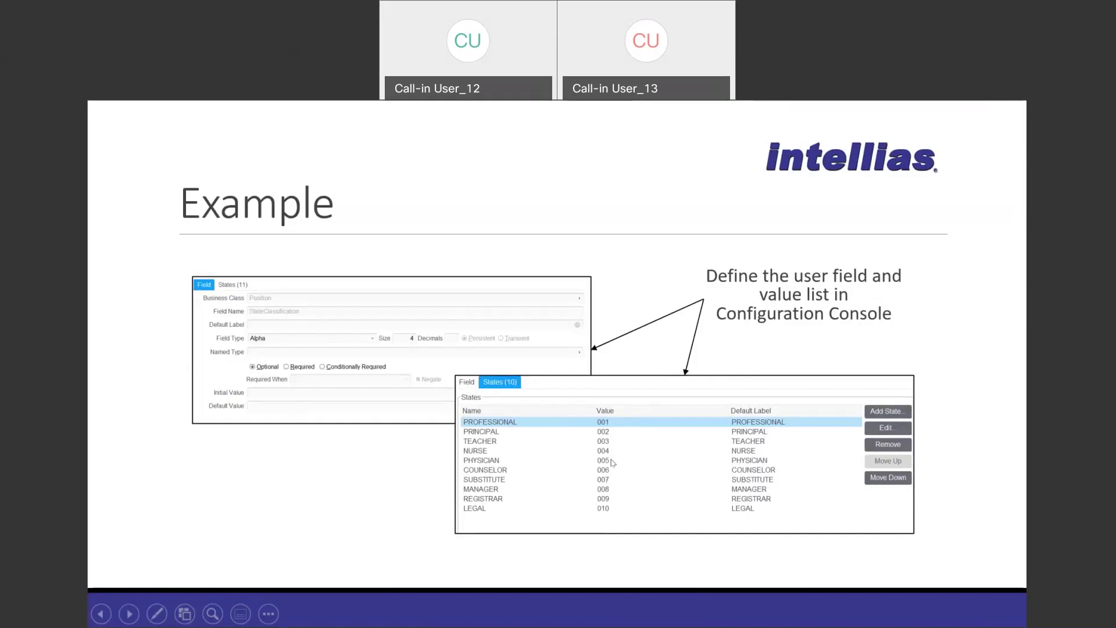
pyautogui.press('Escape')
pyautogui.click(395, 613)
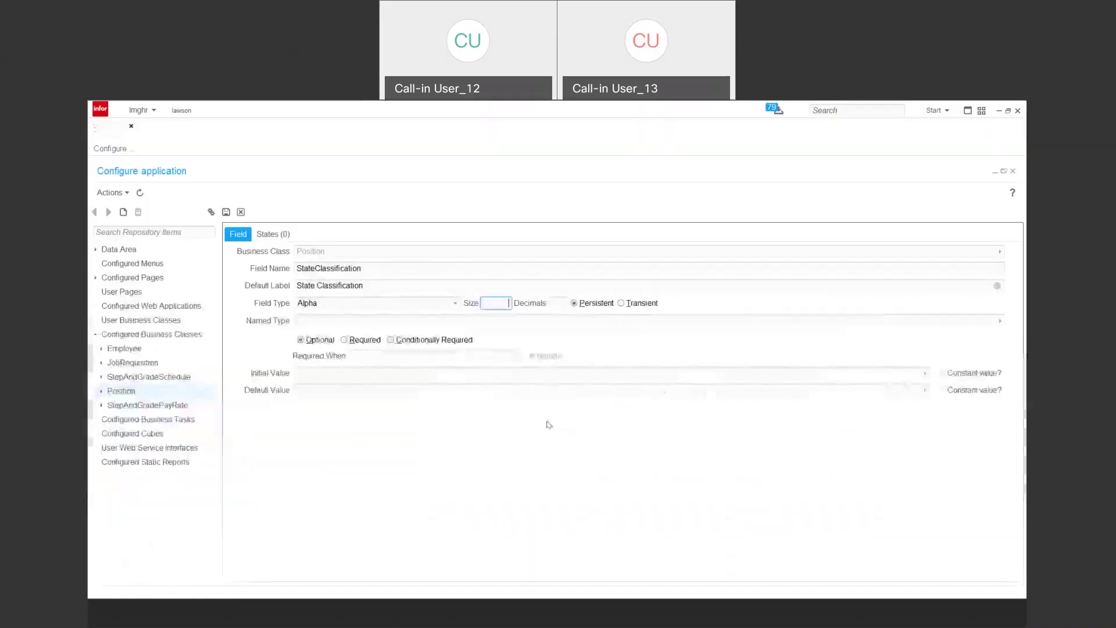
# - Add a state named PROFESSIONAL to the StateClassification field, with value 001 and default label Professional
pyautogui.click(258, 235)
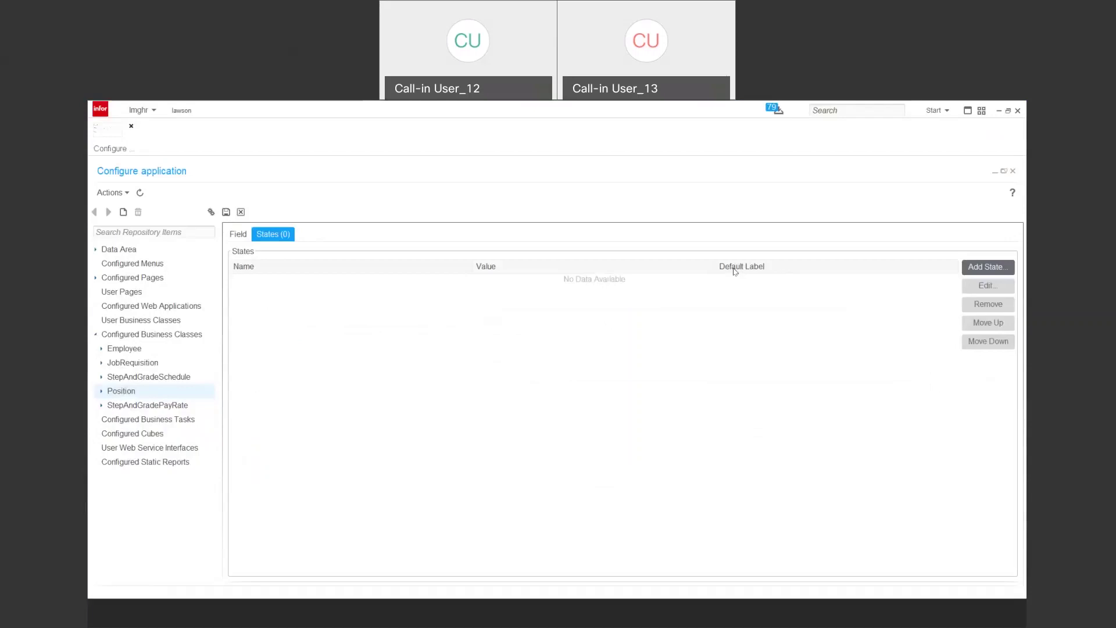
pyautogui.click(970, 269)
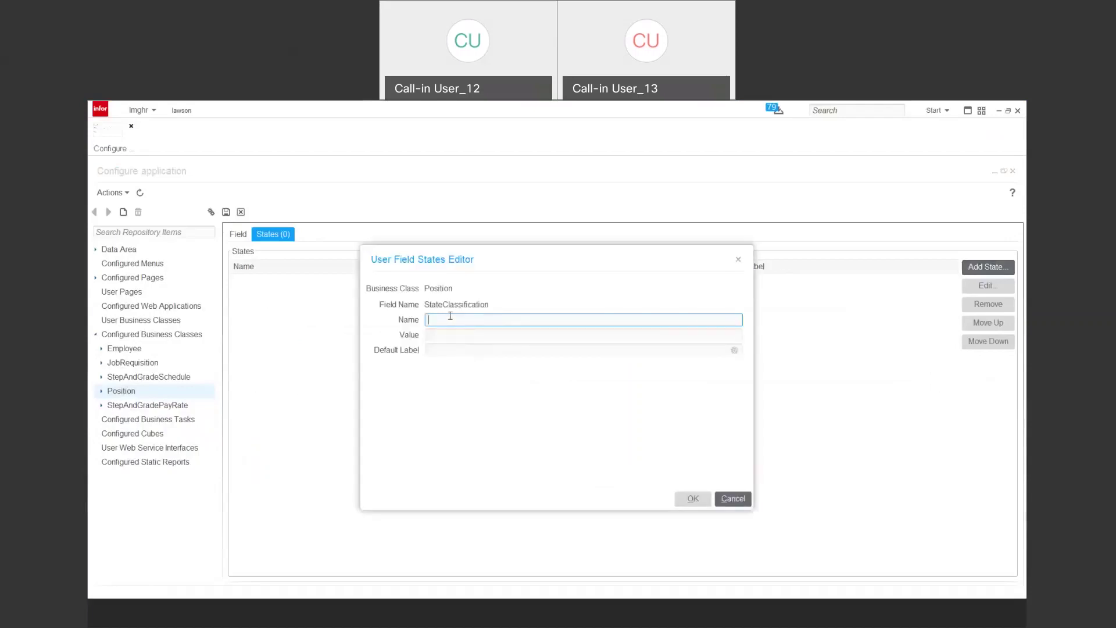
pyautogui.write('PROFESSIONAL')
pyautogui.press('Tab')
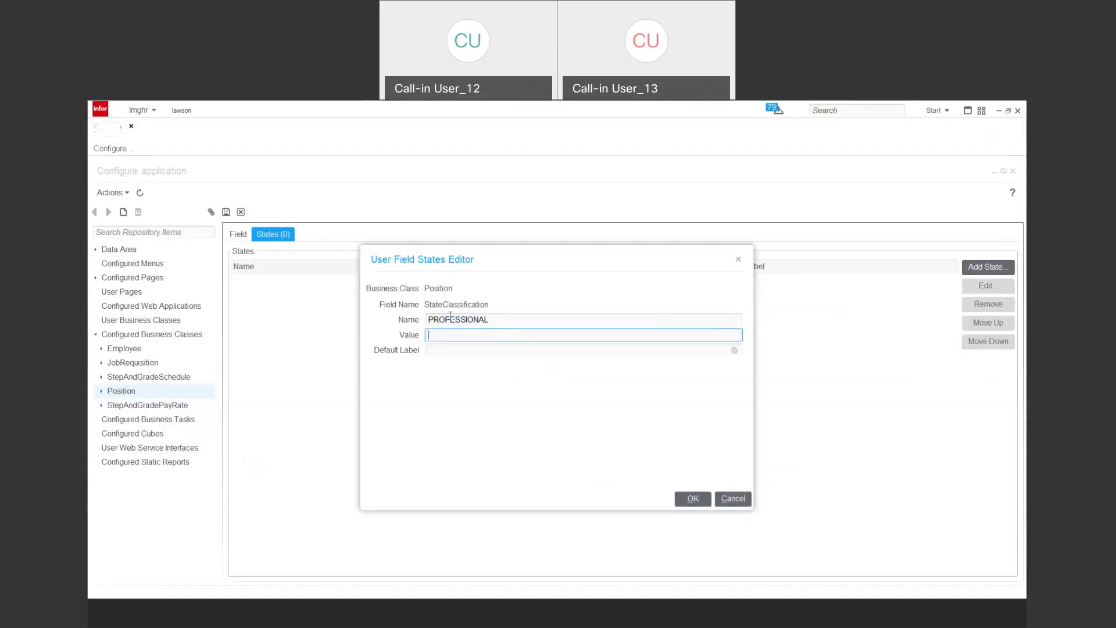
pyautogui.write('001')
pyautogui.press('Tab')
pyautogui.write('Prof')
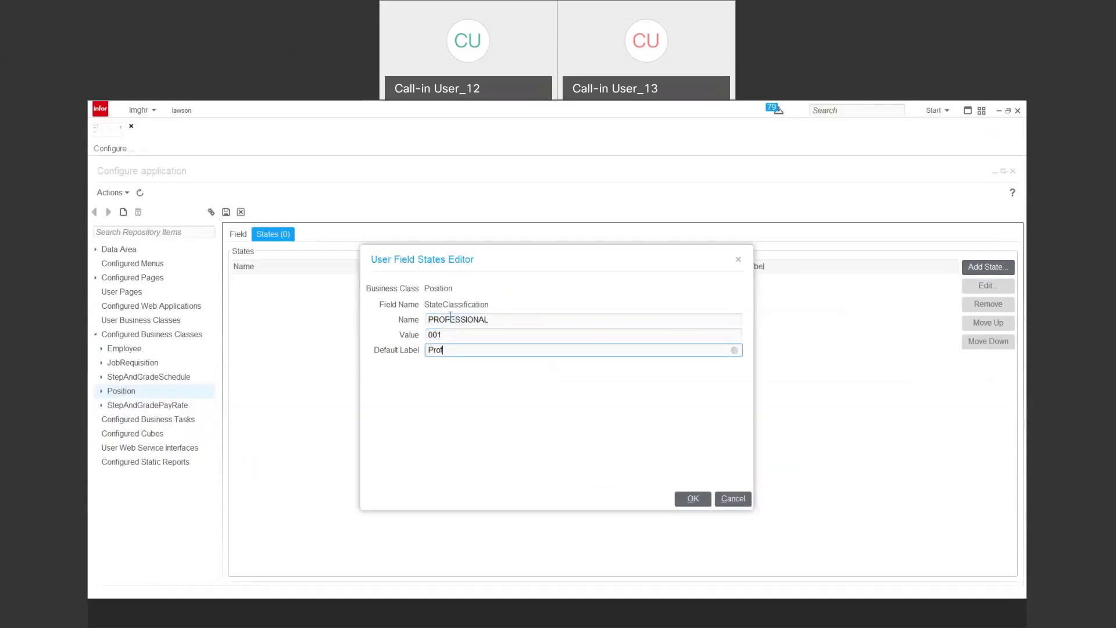
pyautogui.write('essional')
pyautogui.click(441, 335)
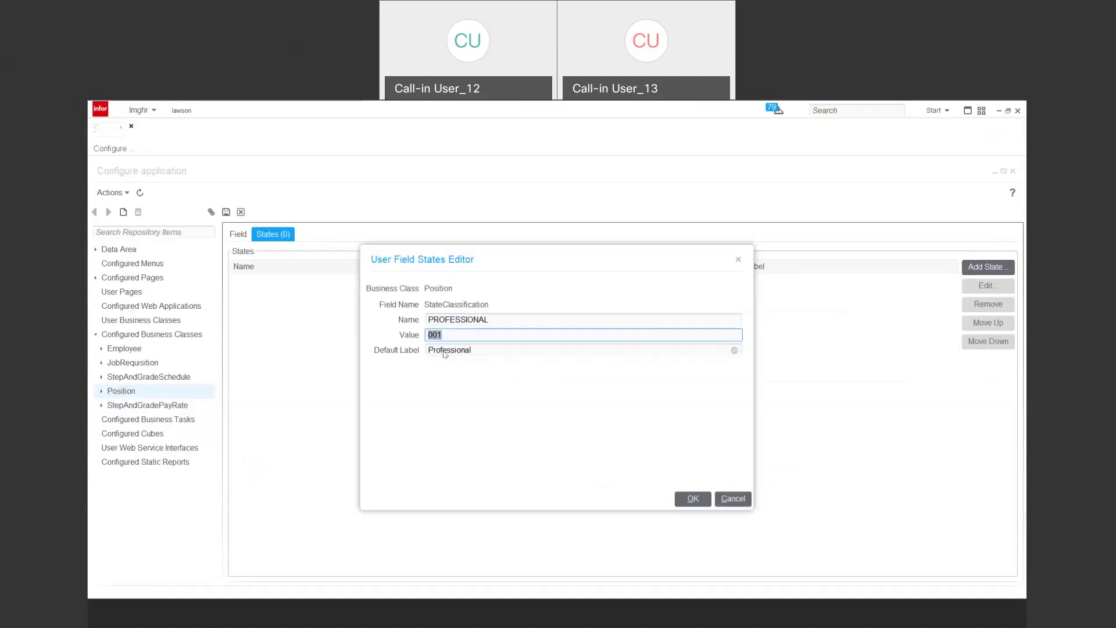
pyautogui.click(451, 352)
pyautogui.moveTo(505, 347); pyautogui.dragTo(404, 345)
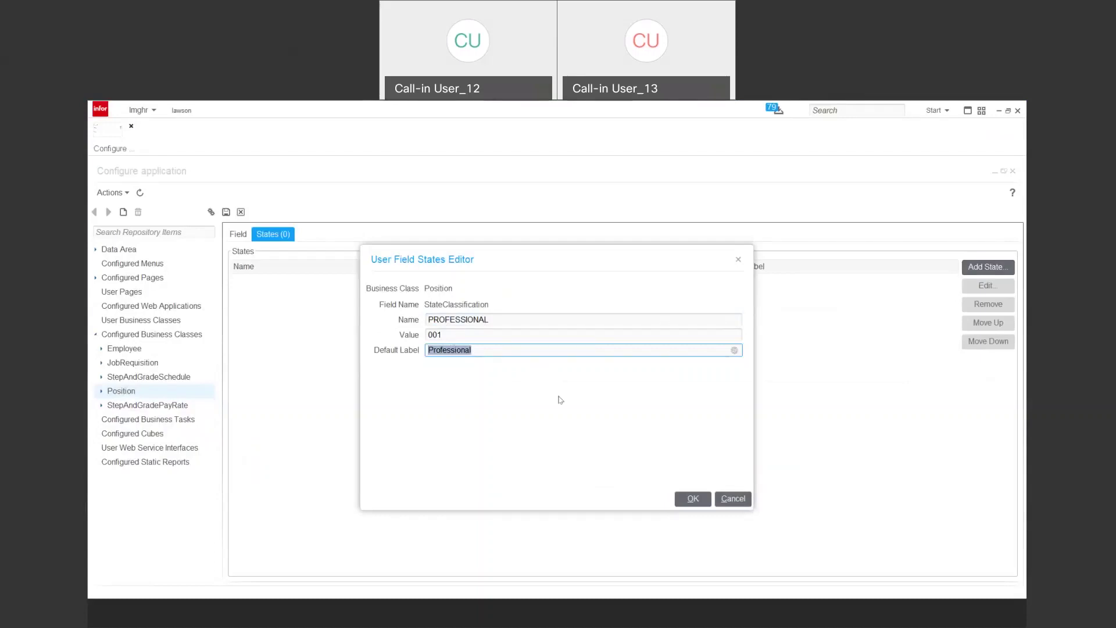
pyautogui.click(692, 498)
# - Add a second state named ADMIN with value 002 and default label Admin, and save the user field with size 4
pyautogui.click(983, 268)
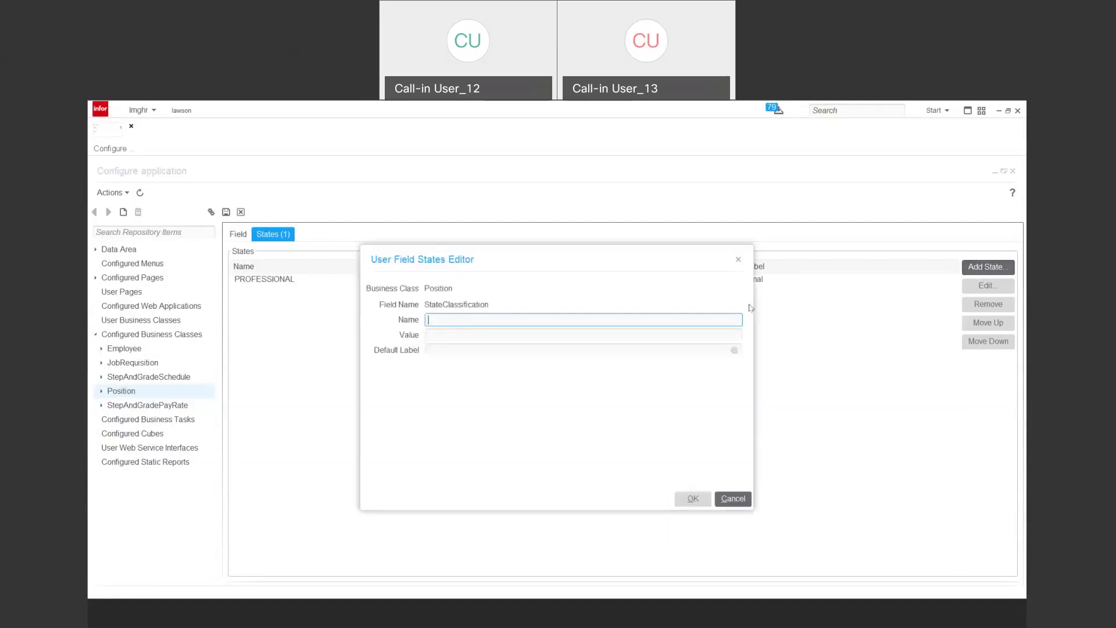
pyautogui.write('ADMIN')
pyautogui.press('Tab')
pyautogui.write('002')
pyautogui.press('Tab')
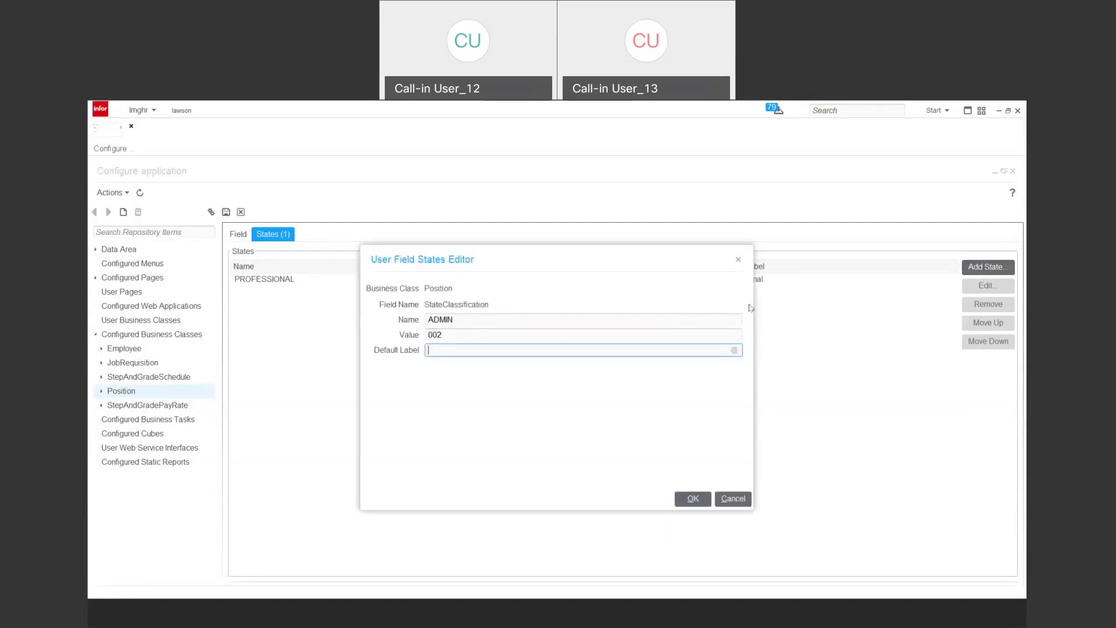
pyautogui.write('Admin')
pyautogui.click(693, 498)
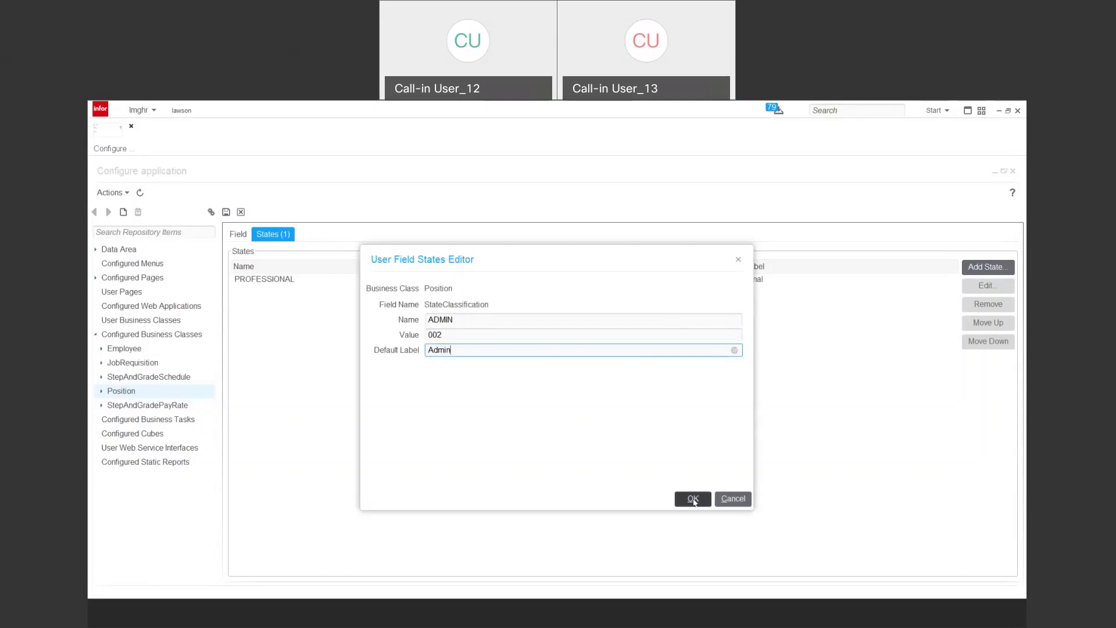
pyautogui.click(226, 213)
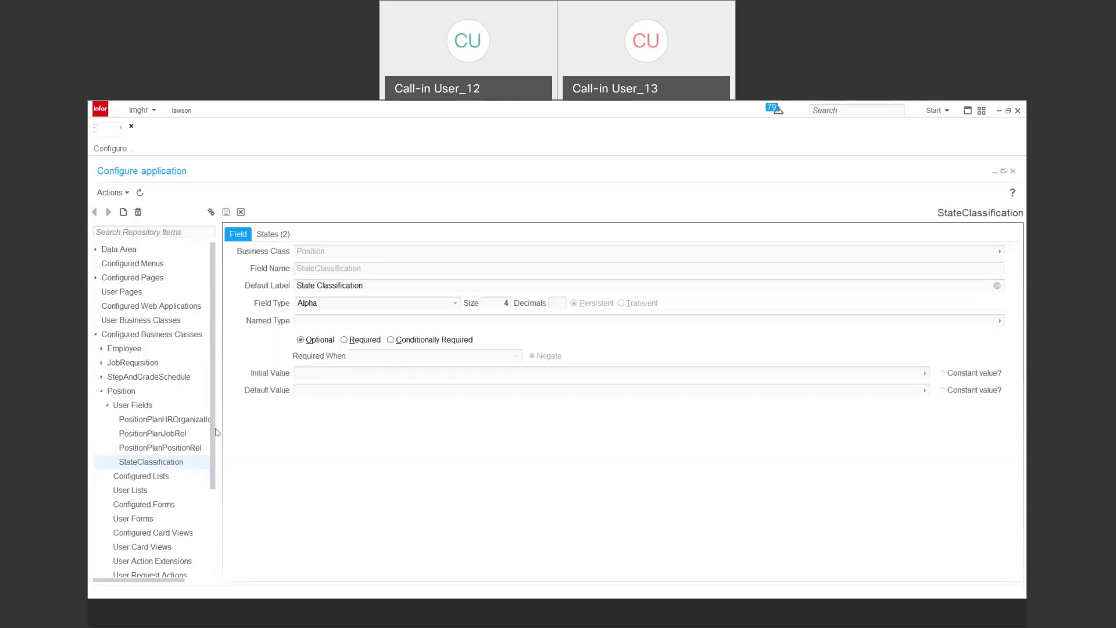
# - Switch to the browser and look up the form name in the component info of the Admin Assistant position form
pyautogui.click(247, 617)
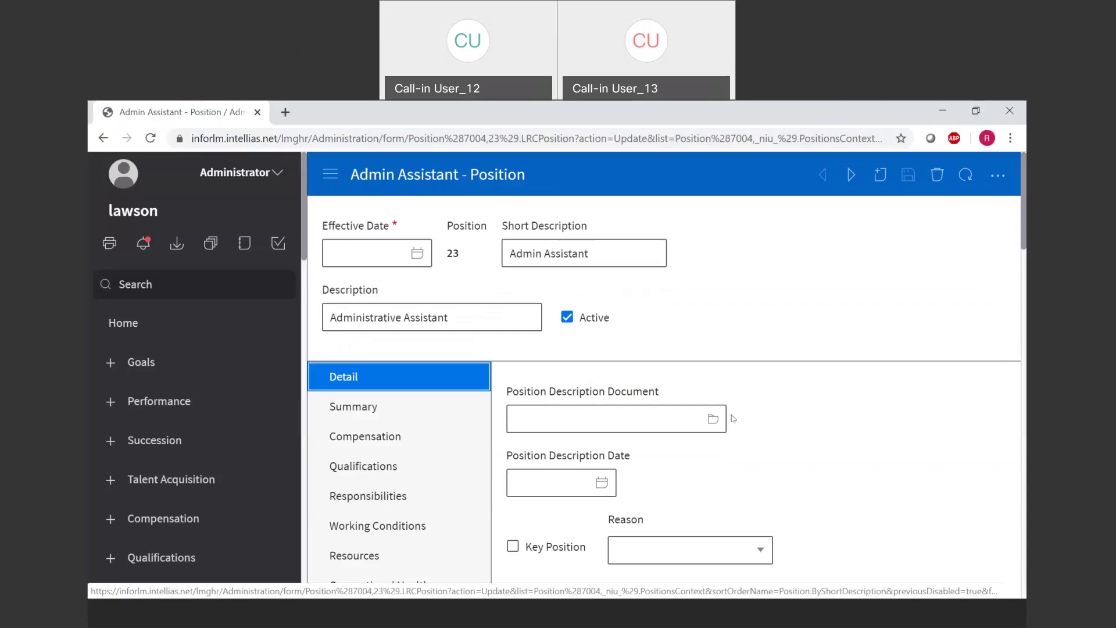
pyautogui.keyDown('ctrl'); pyautogui.keyDown('shift'); pyautogui.click(776, 255); pyautogui.keyUp('shift'); pyautogui.keyUp('ctrl')
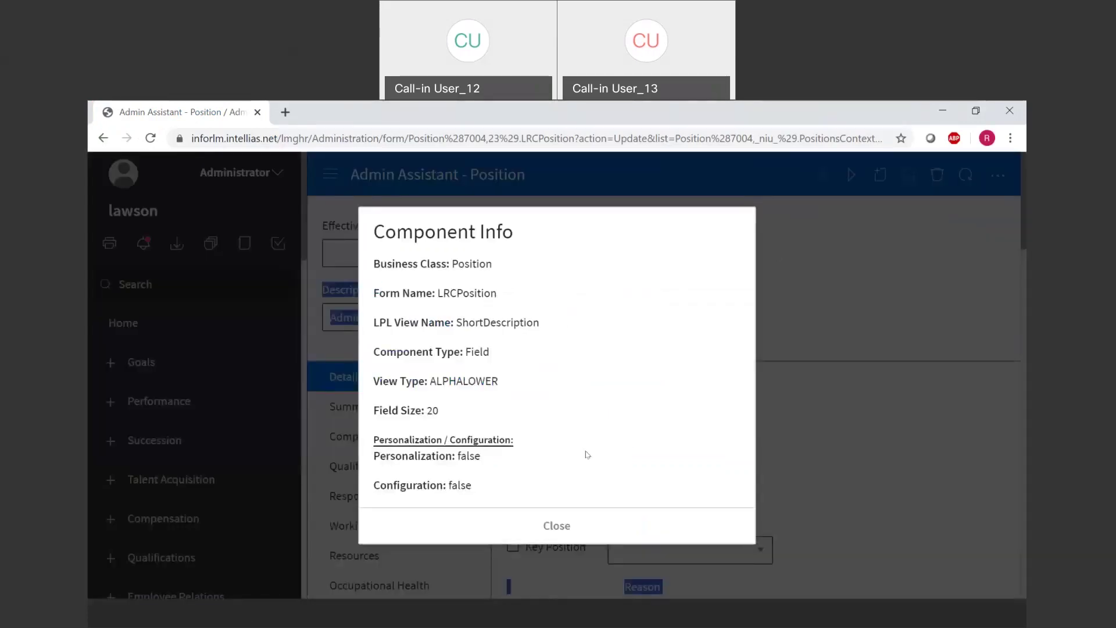
pyautogui.doubleClick(471, 292)
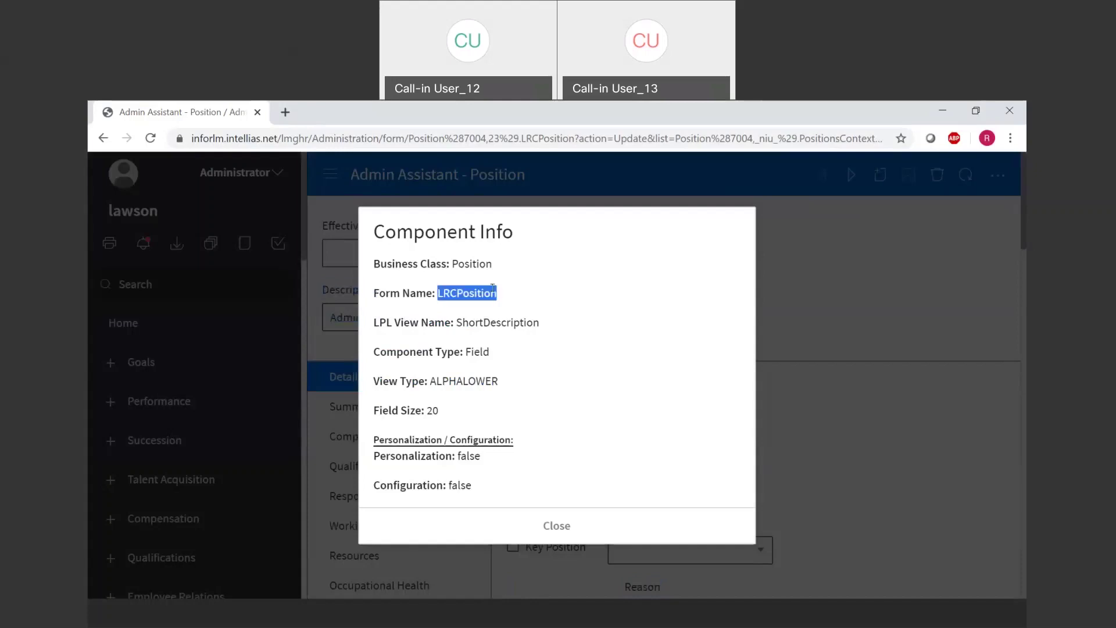
pyautogui.click(557, 526)
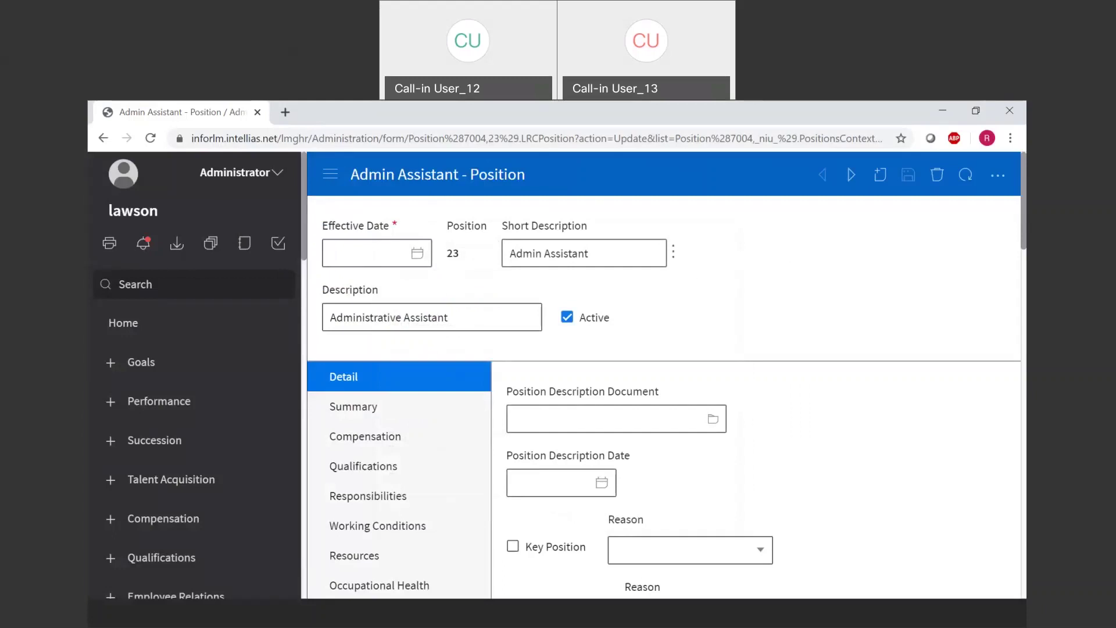
# - Select the Position class in the configuration console and check the form name in the browser's component info again
pyautogui.click(382, 616)
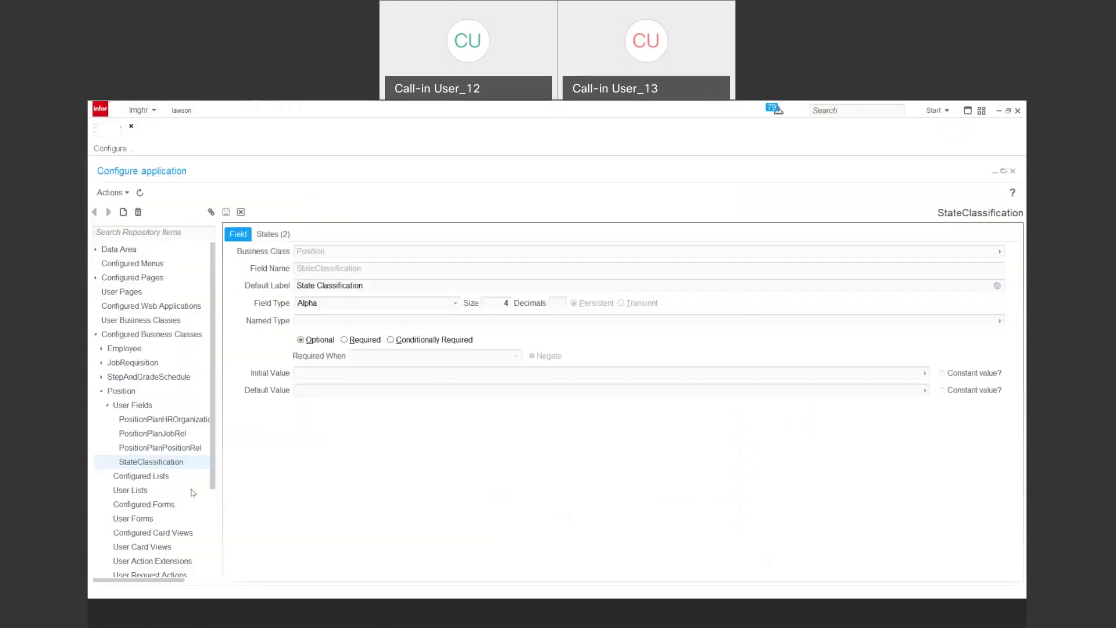
pyautogui.click(138, 389)
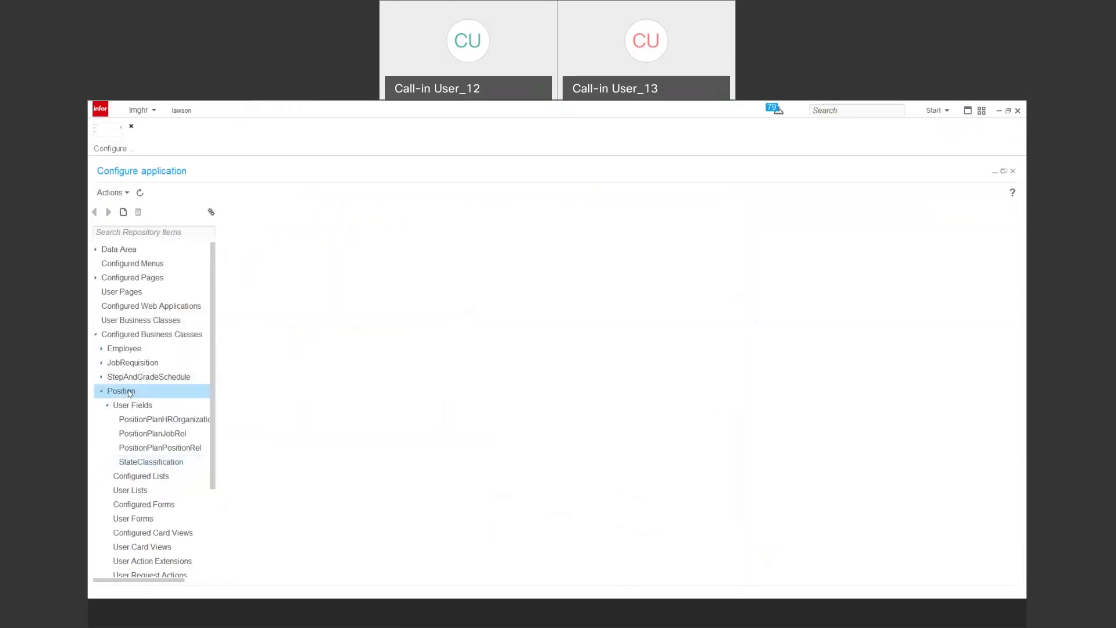
pyautogui.click(249, 616)
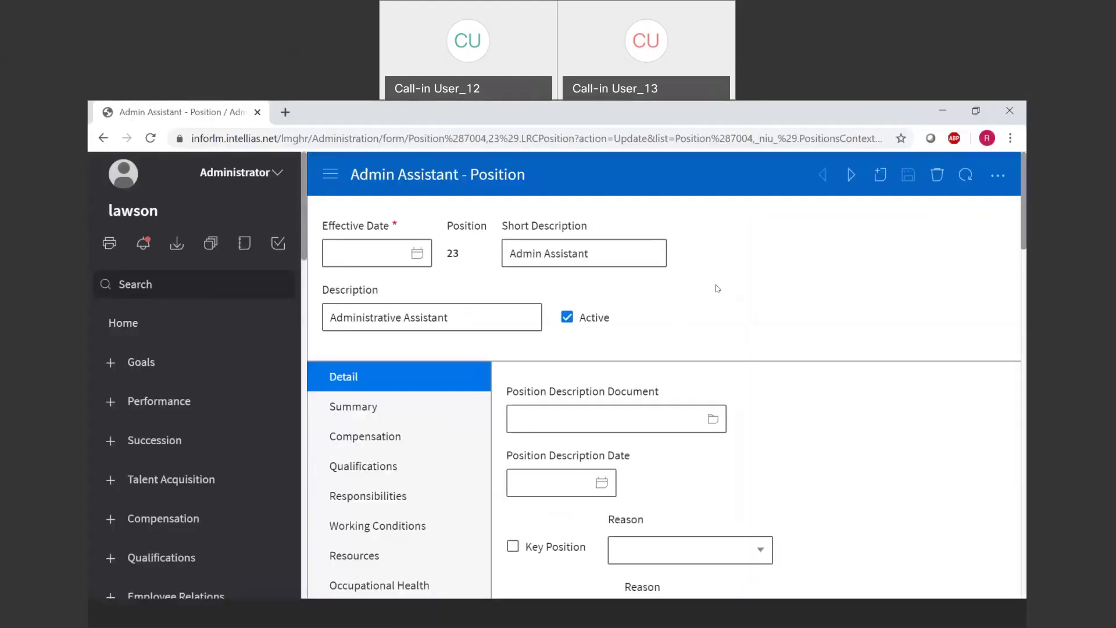
pyautogui.keyDown('ctrl'); pyautogui.keyDown('shift'); pyautogui.click(718, 291); pyautogui.keyUp('shift'); pyautogui.keyUp('ctrl')
pyautogui.moveTo(507, 284); pyautogui.dragTo(370, 281)
# - Return to the configuration console and create a form configuration for LRCPosition under the Position class's configured forms
pyautogui.click(405, 614)
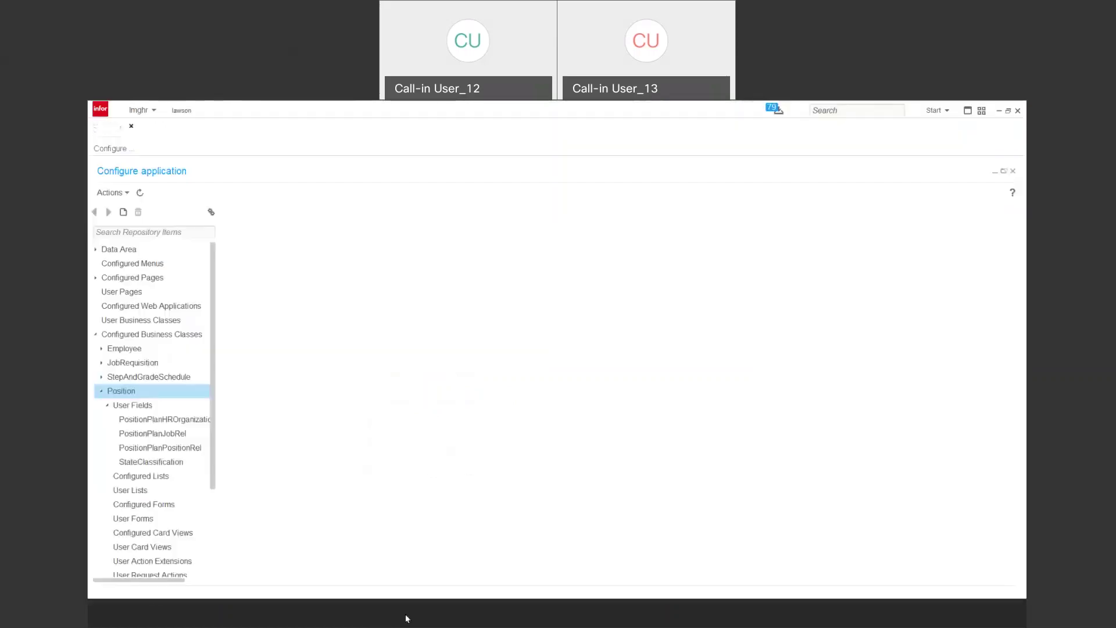
pyautogui.click(105, 404)
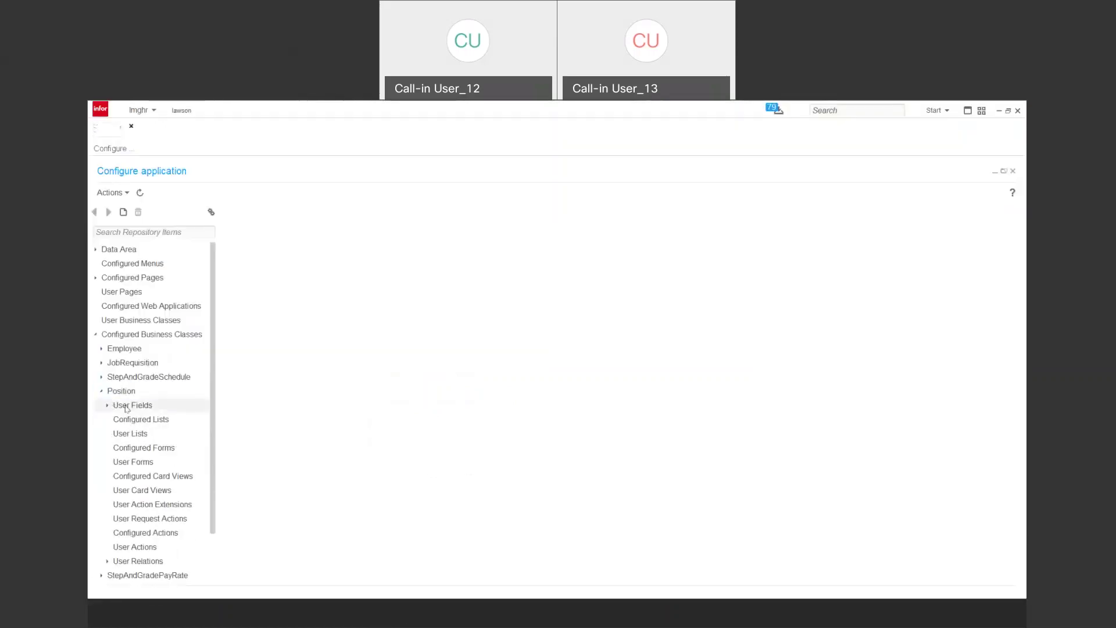
pyautogui.click(142, 451)
pyautogui.click(123, 211)
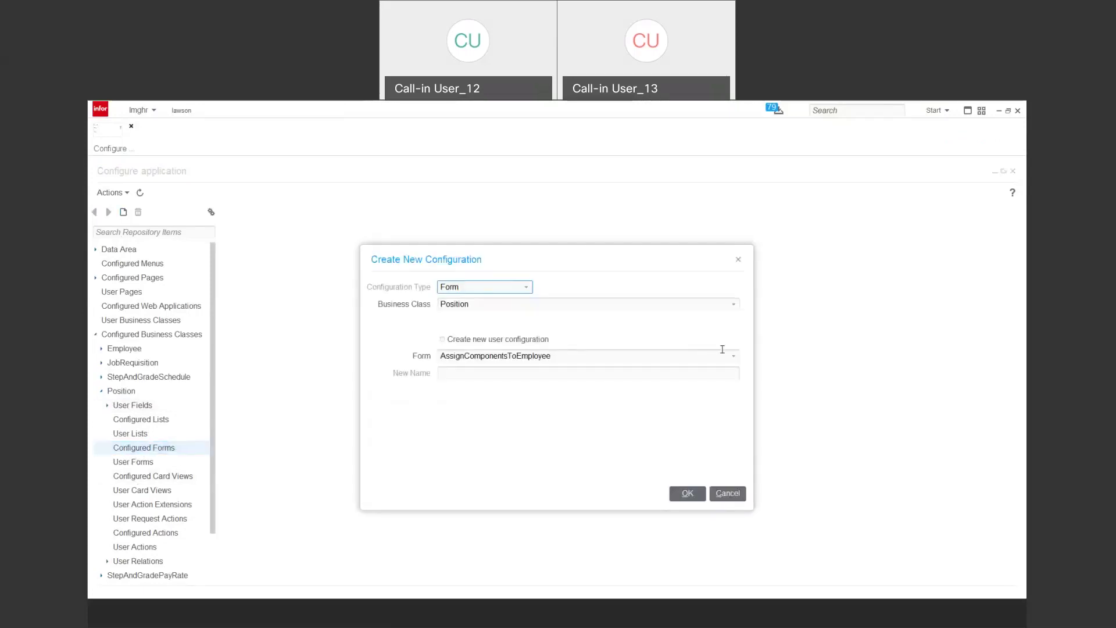
pyautogui.click(734, 355)
pyautogui.write('LRCPosition')
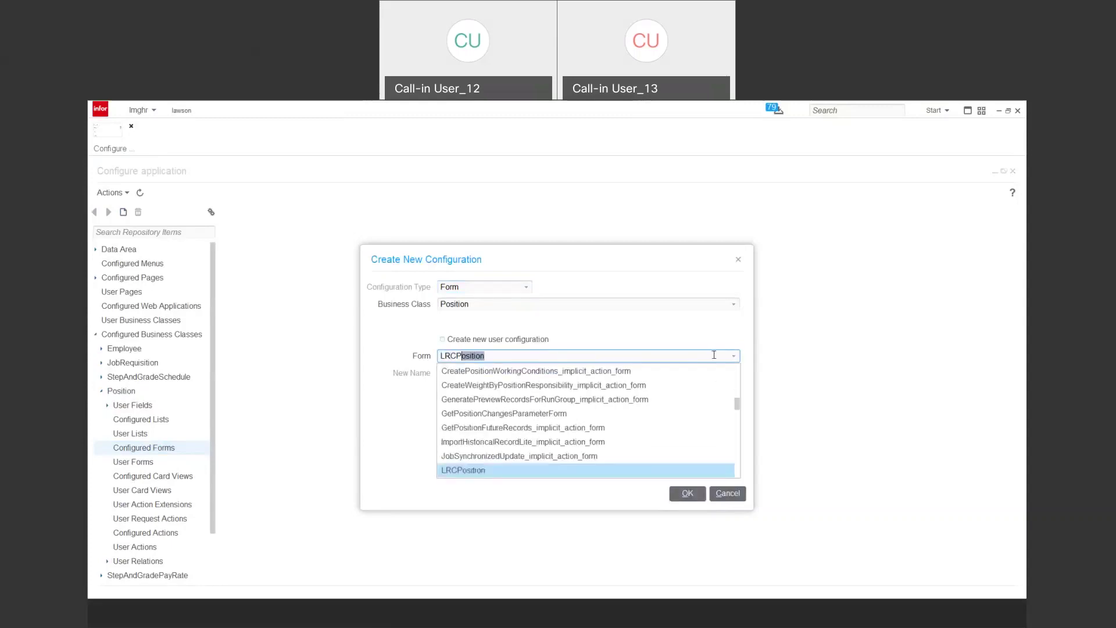
pyautogui.click(482, 471)
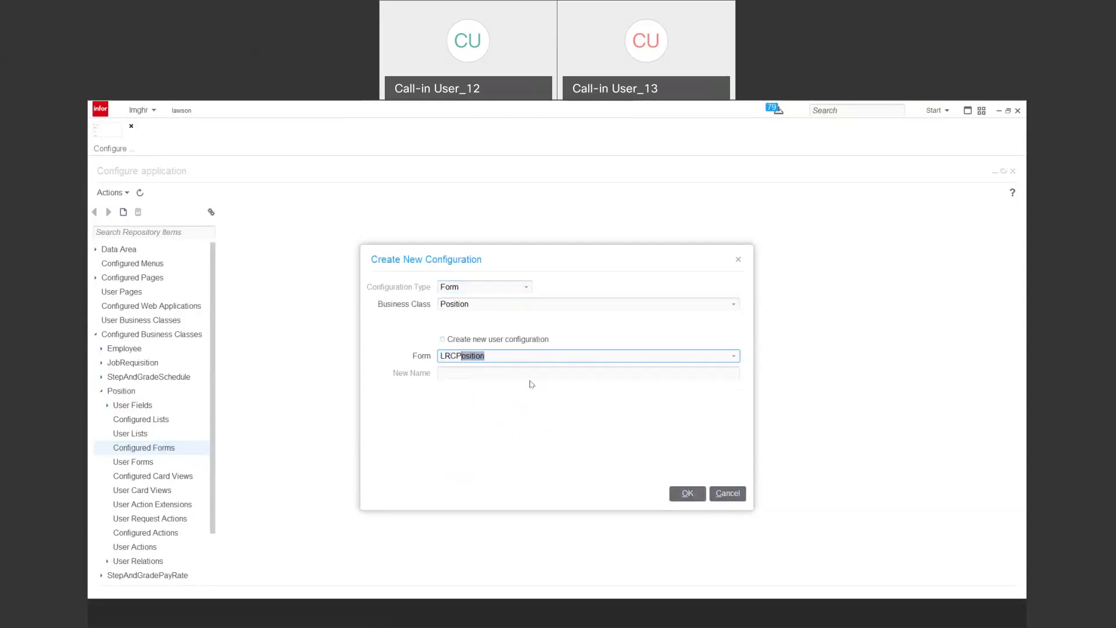
pyautogui.click(695, 494)
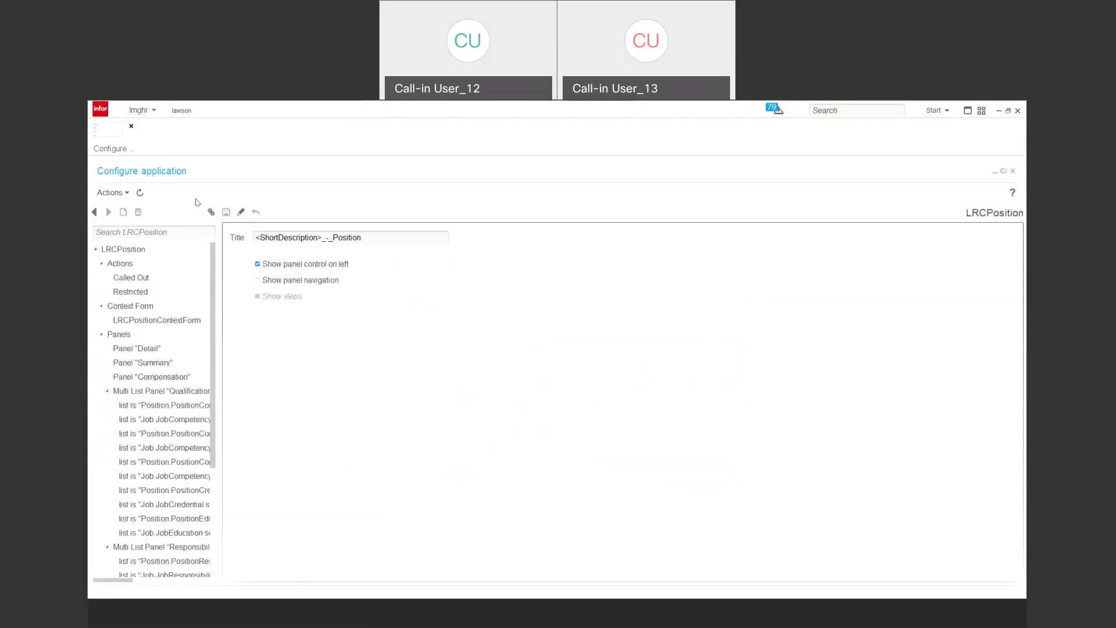
# - View the LRCPosition form's source code and copy the Detail panel's form name, LRCPositionDetail
pyautogui.click(241, 212)
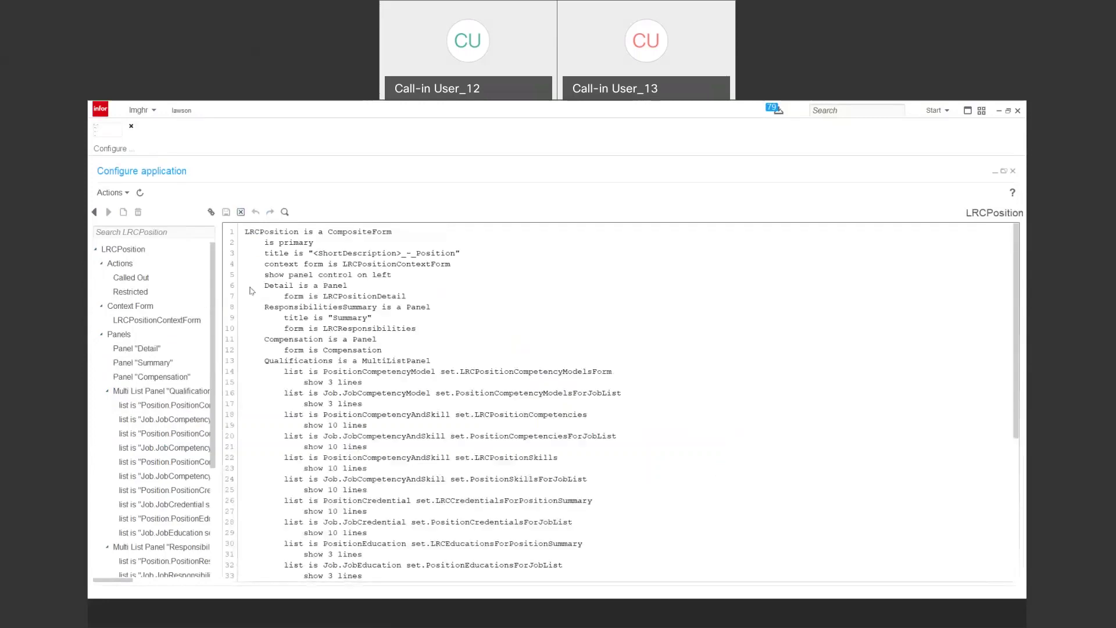
pyautogui.doubleClick(383, 262)
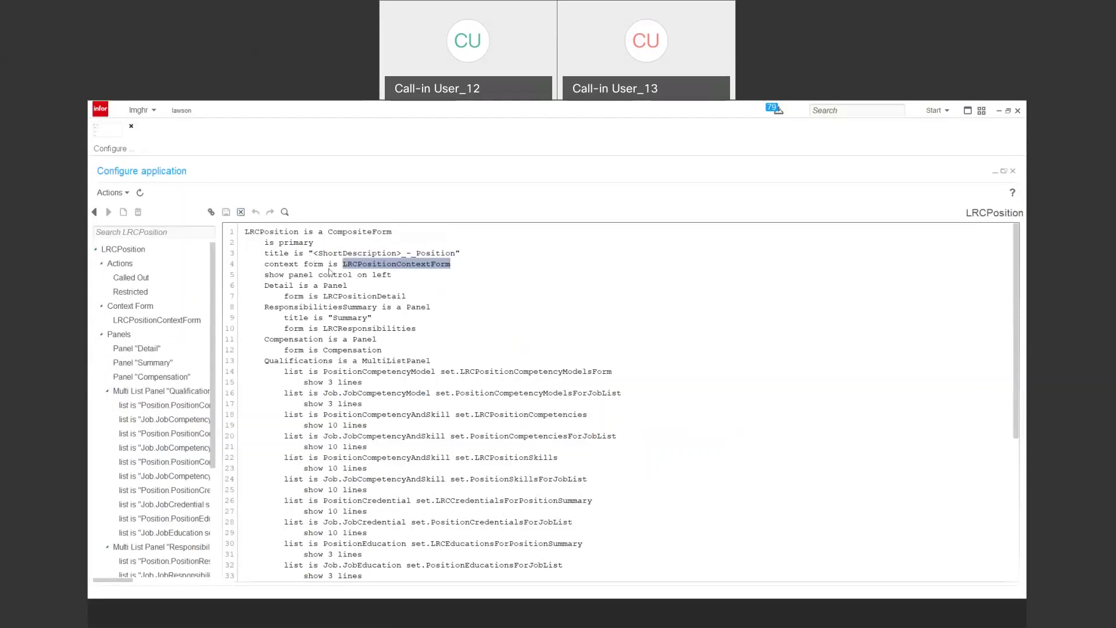
pyautogui.doubleClick(380, 295)
pyautogui.hotkey('ctrl', 'c')
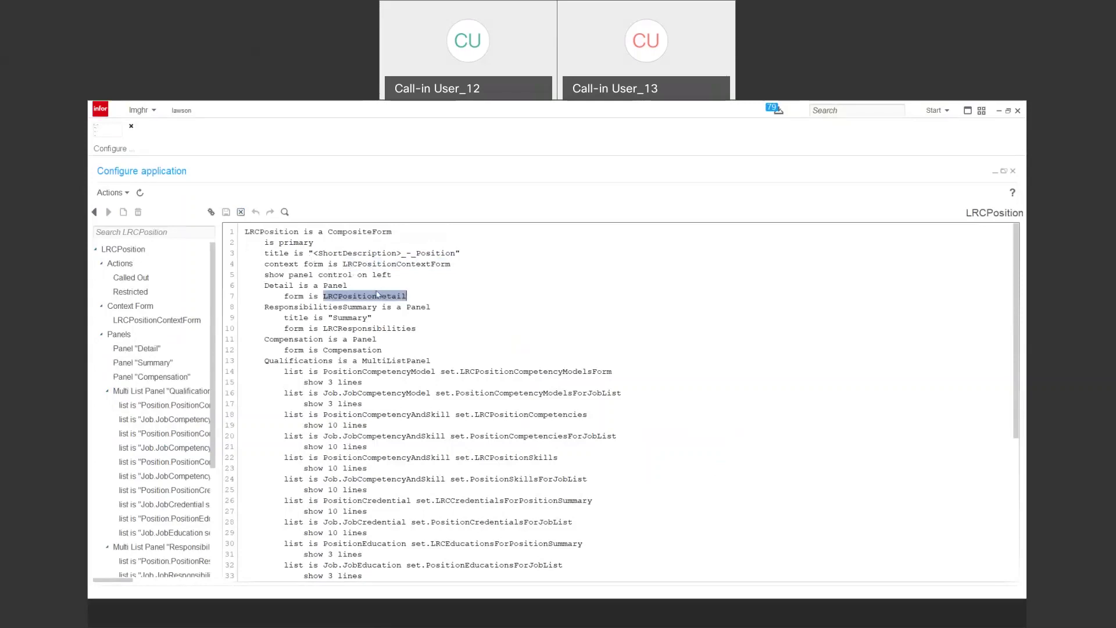
# - Go back to the Position class's configured forms and create a form configuration for LRCPositionDetail
pyautogui.click(94, 213)
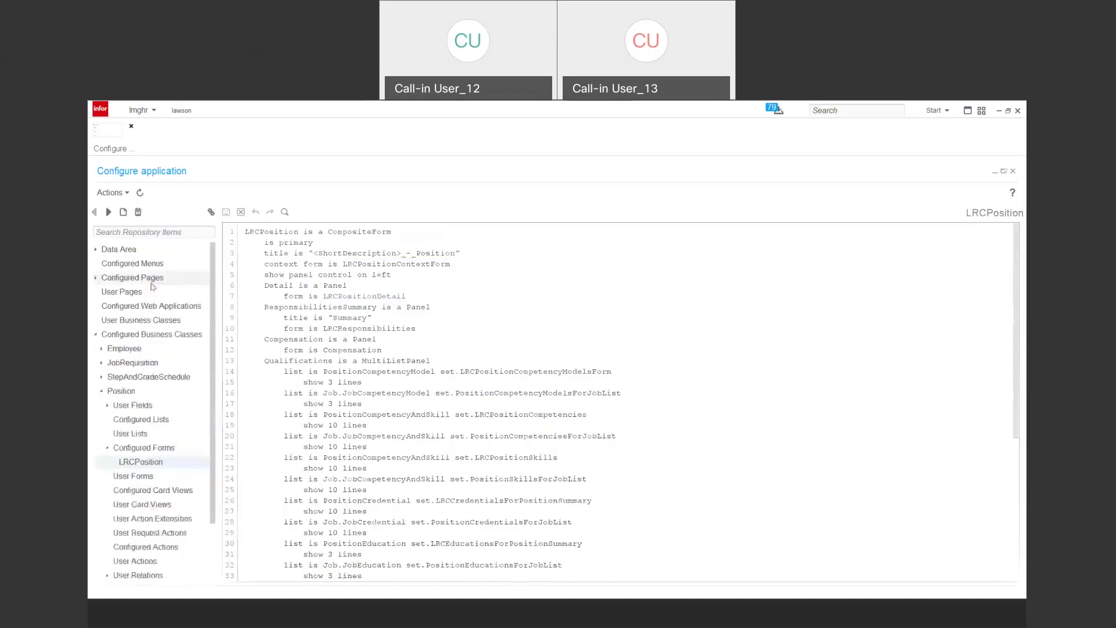
pyautogui.click(129, 448)
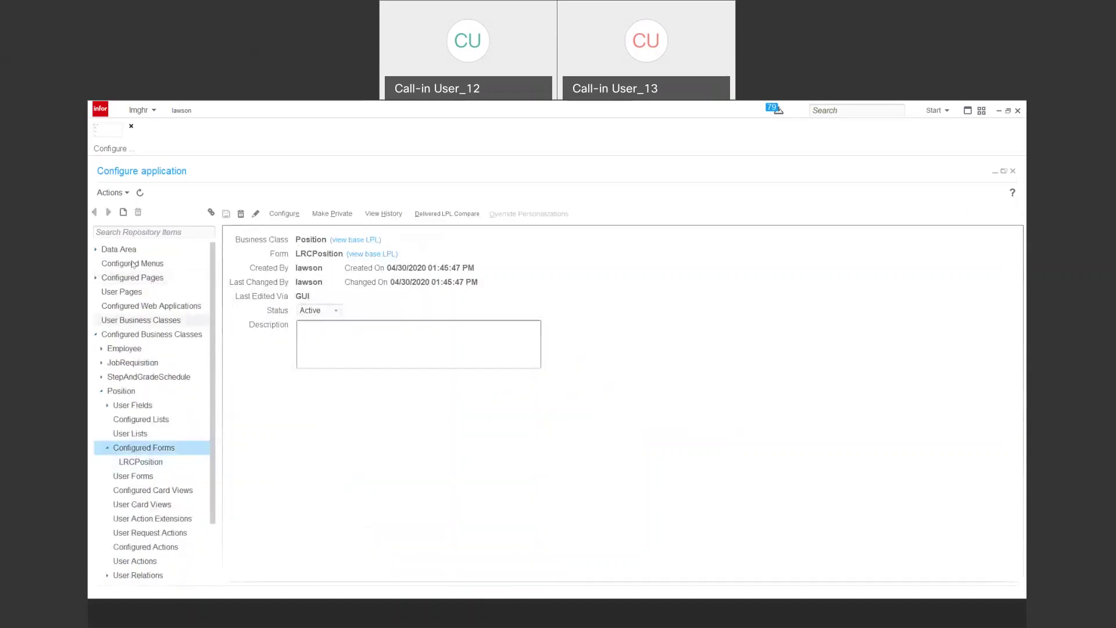
pyautogui.click(123, 212)
pyautogui.click(498, 353)
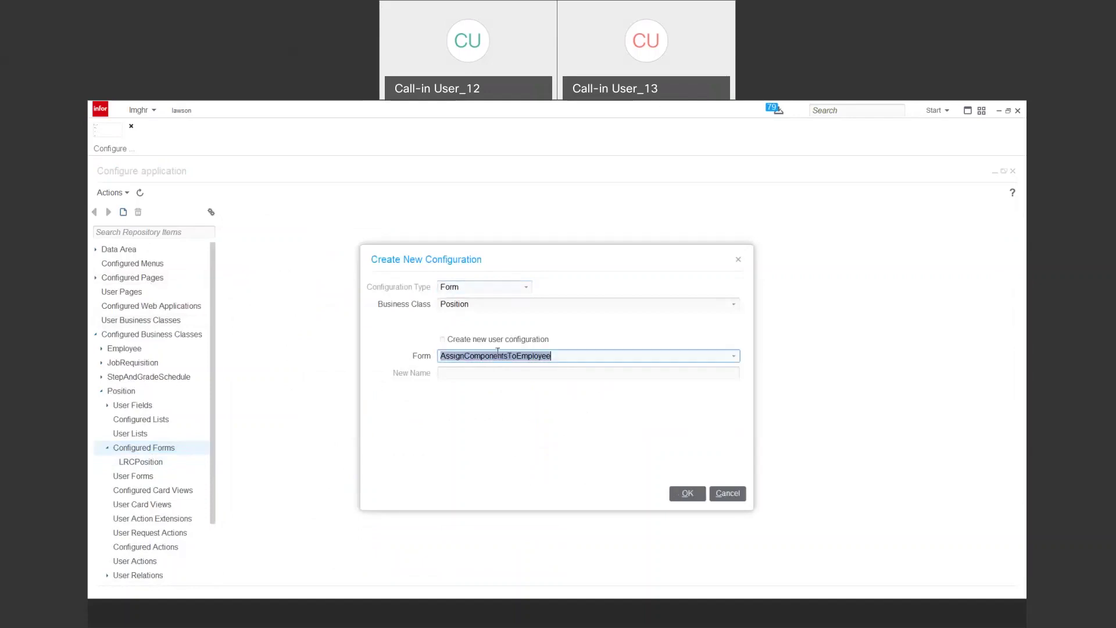
pyautogui.hotkey('ctrl', 'v')
pyautogui.click(687, 493)
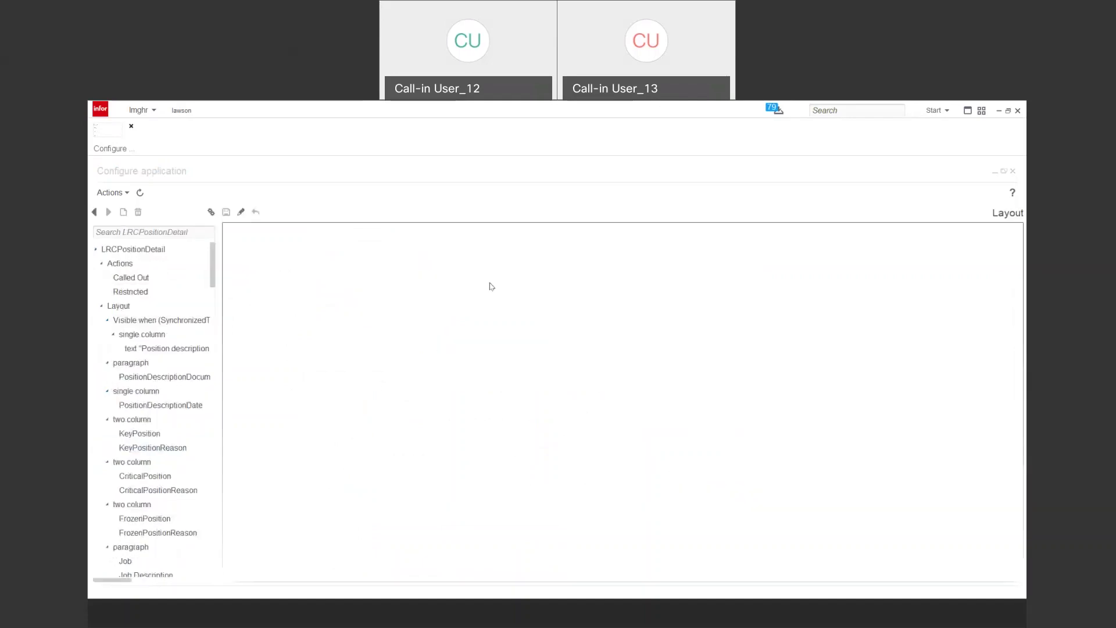
# - Review the LRCPositionDetail layout elements and add a new field to the single column containing PositionDescriptionDate
pyautogui.click(139, 305)
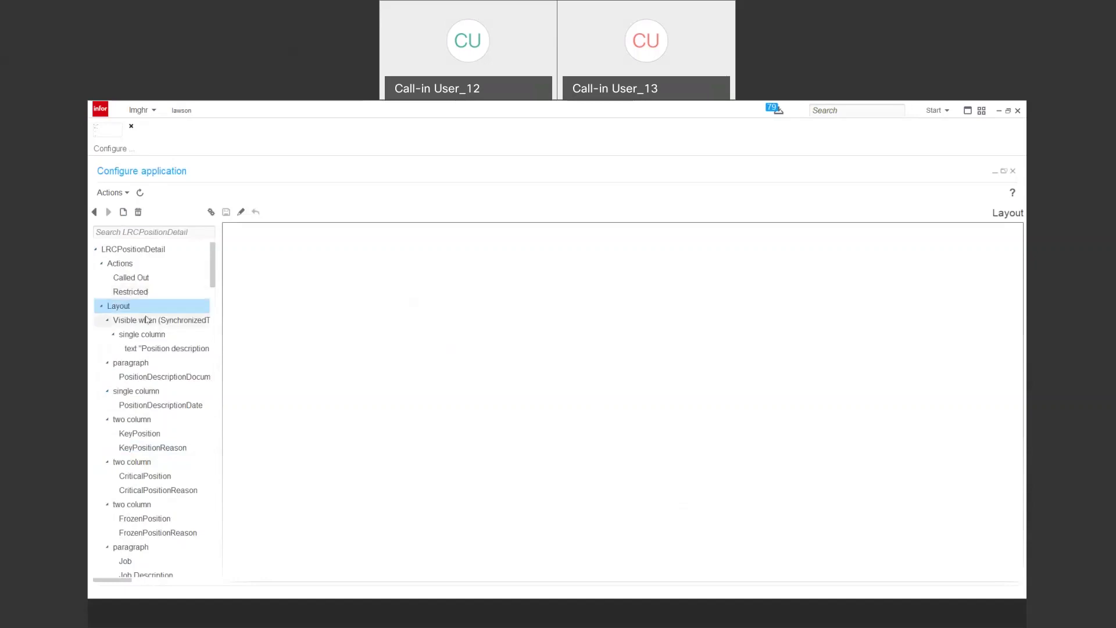
pyautogui.click(148, 336)
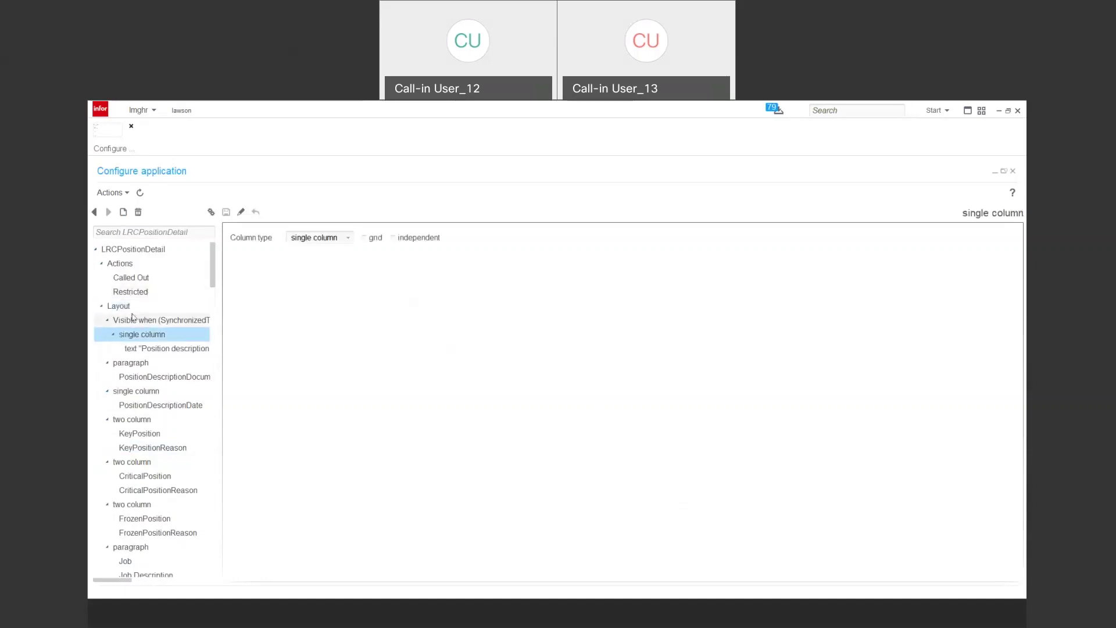
pyautogui.click(139, 360)
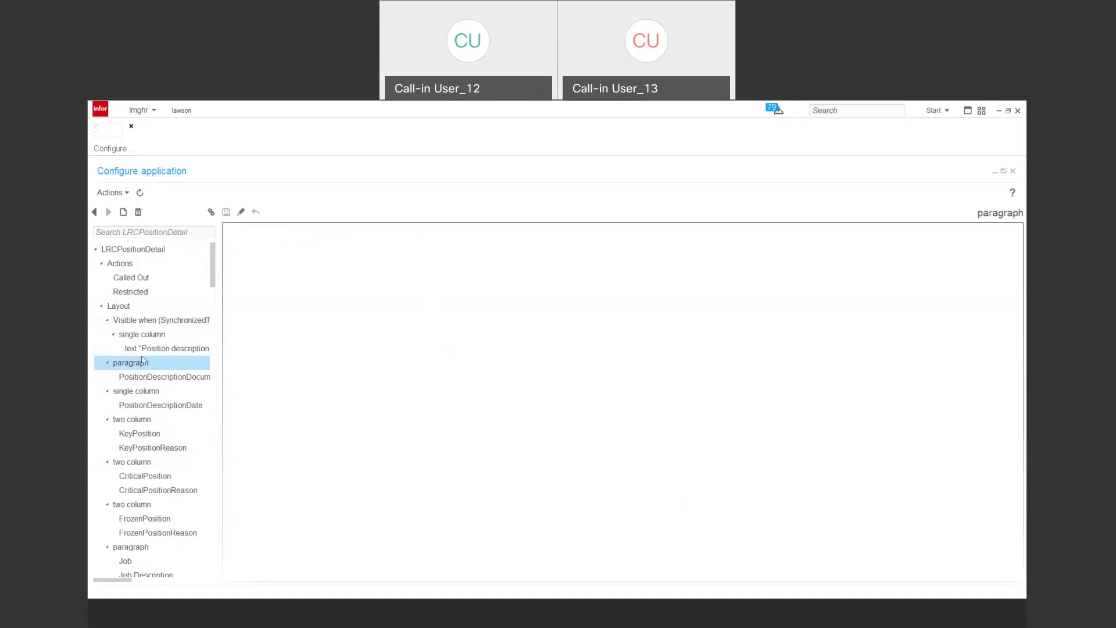
pyautogui.click(146, 394)
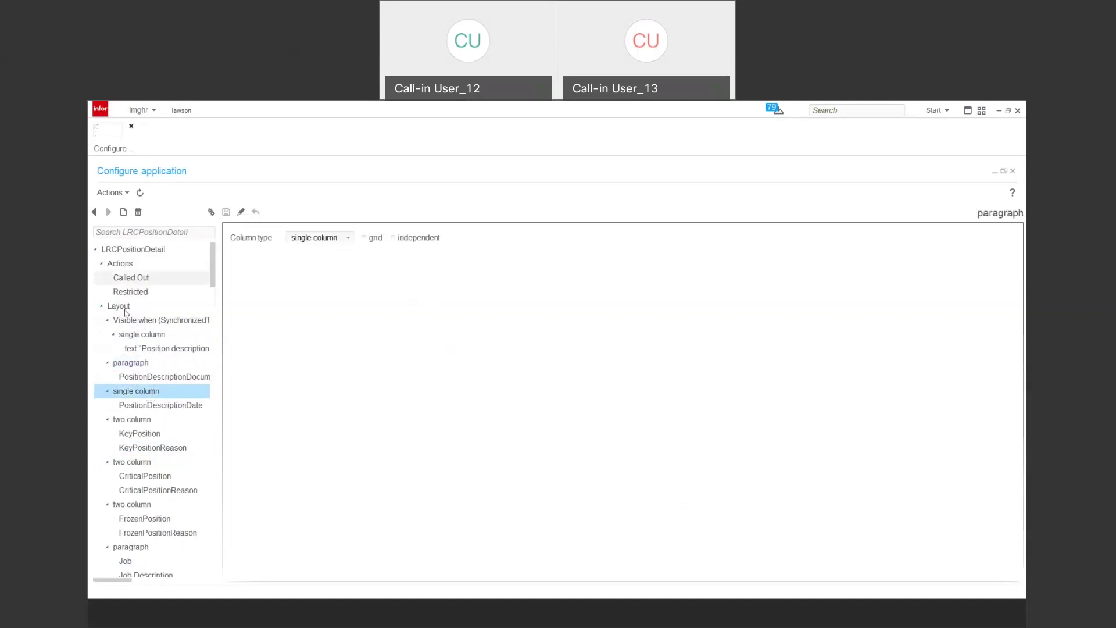
pyautogui.click(124, 213)
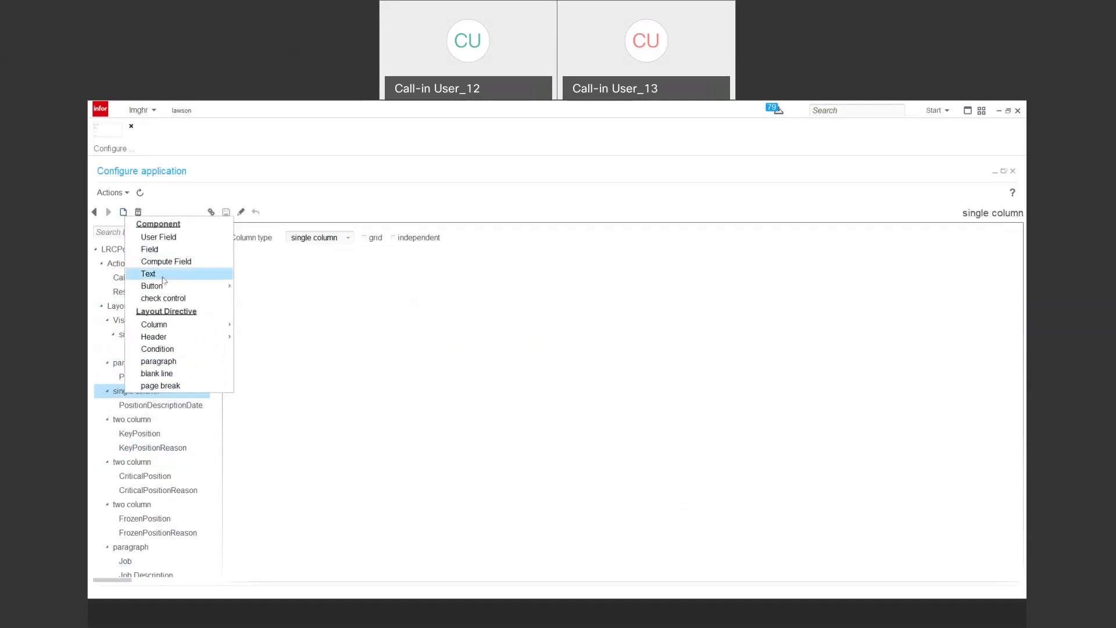
pyautogui.click(157, 250)
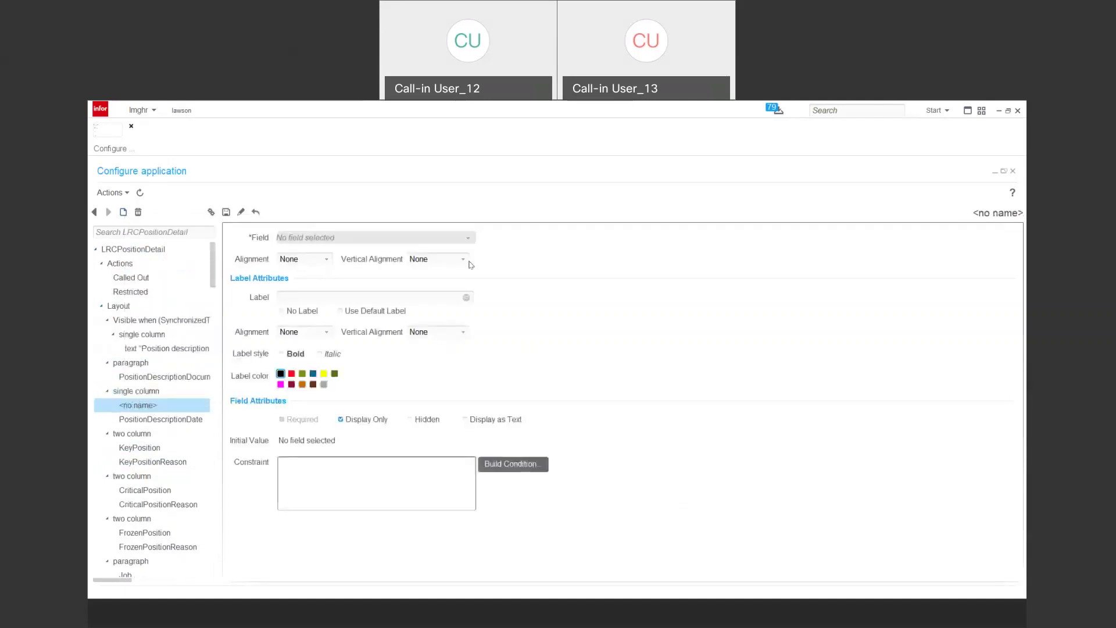
# - Assign StateClassification to the new field, set its label color to red, and save the form configuration
pyautogui.click(465, 239)
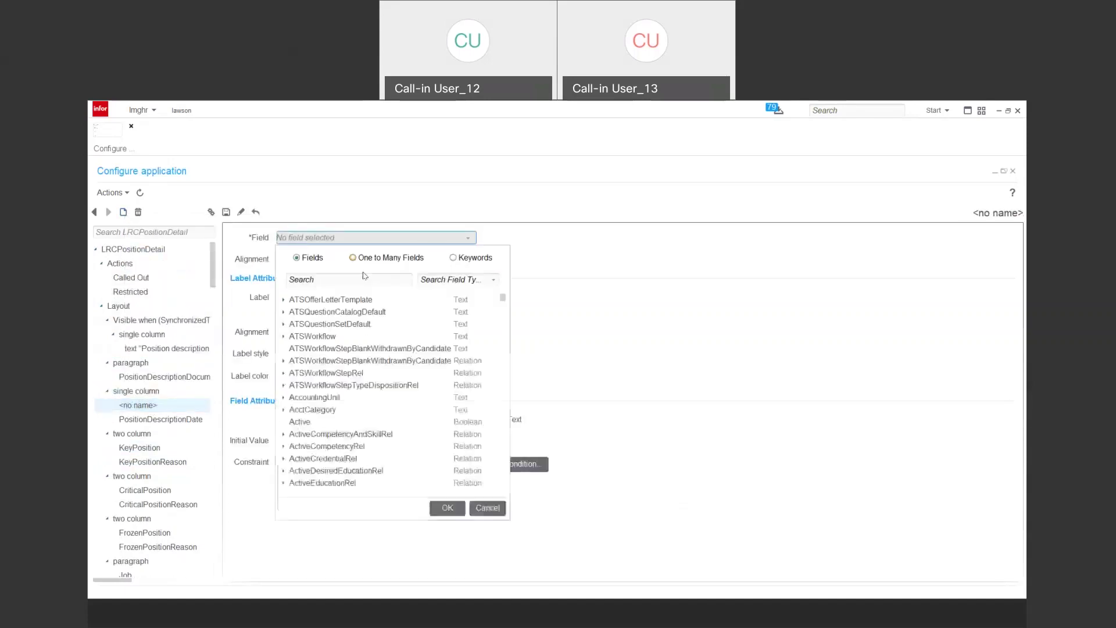
pyautogui.write('State')
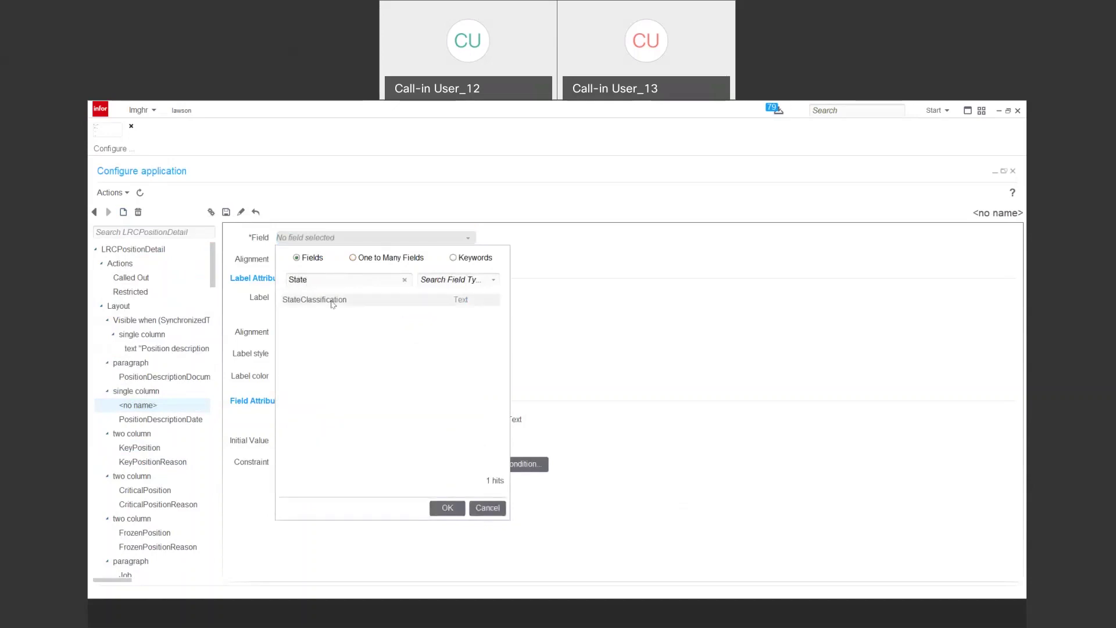
pyautogui.click(334, 301)
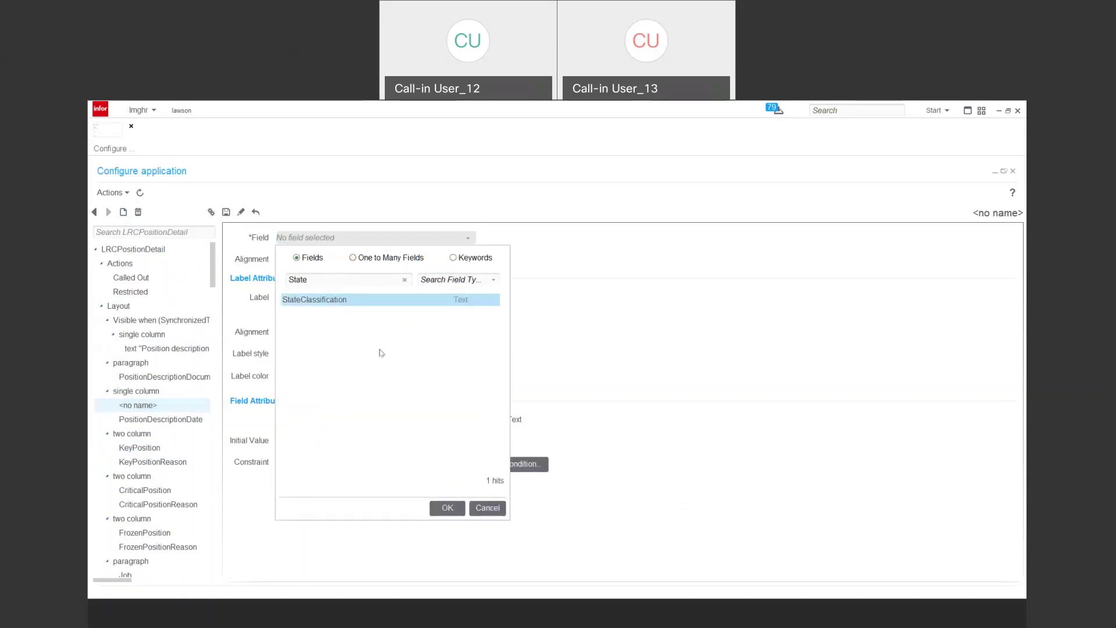
pyautogui.click(440, 510)
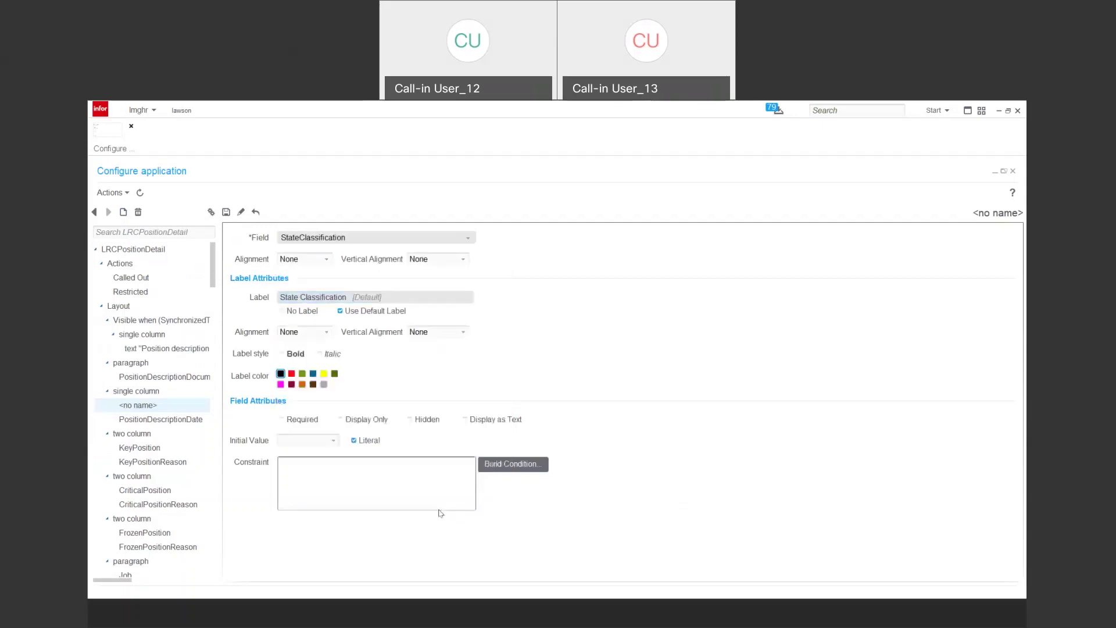
pyautogui.click(292, 373)
pyautogui.click(226, 213)
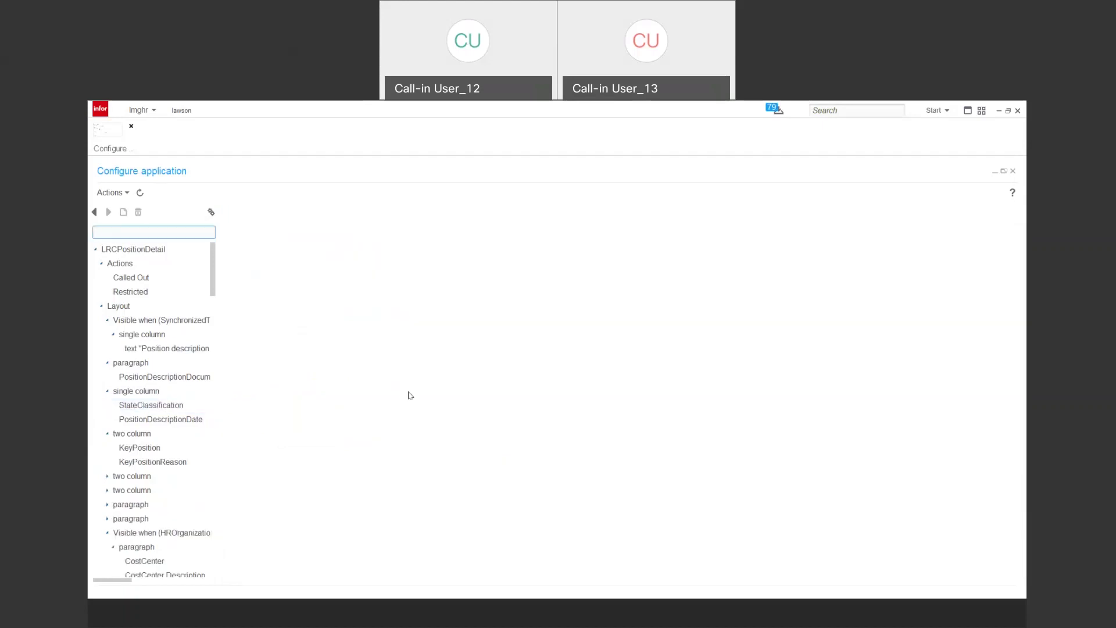
# - Switch to the browser and check the State Classification field's label and dropdown options on the Admin Assistant position form
pyautogui.click(255, 616)
pyautogui.click(468, 516)
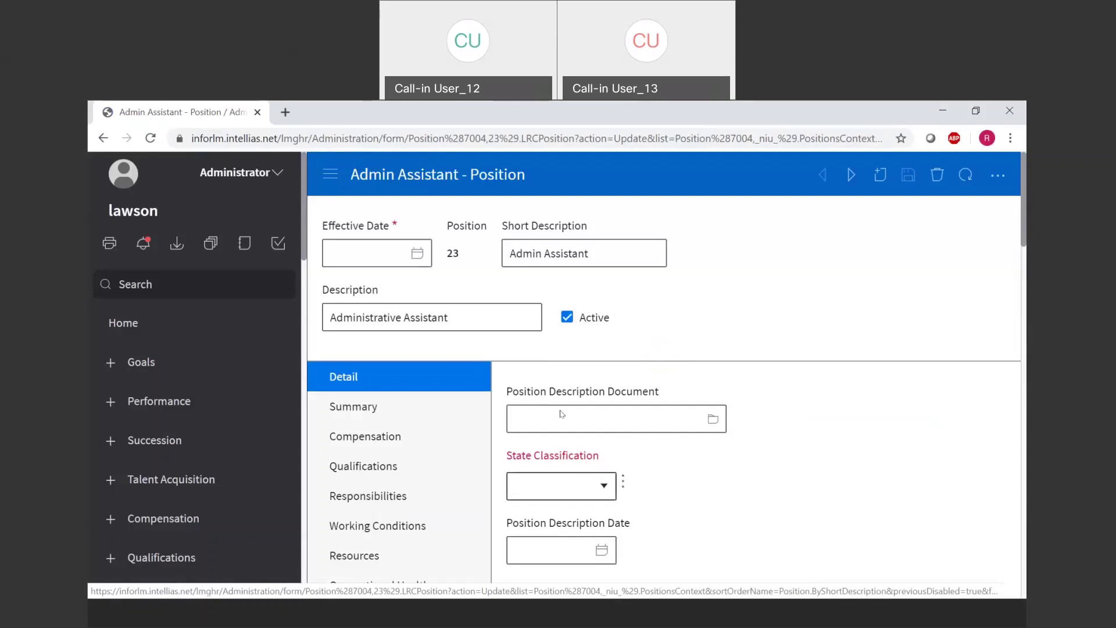
pyautogui.scroll(-5, 384, 254)
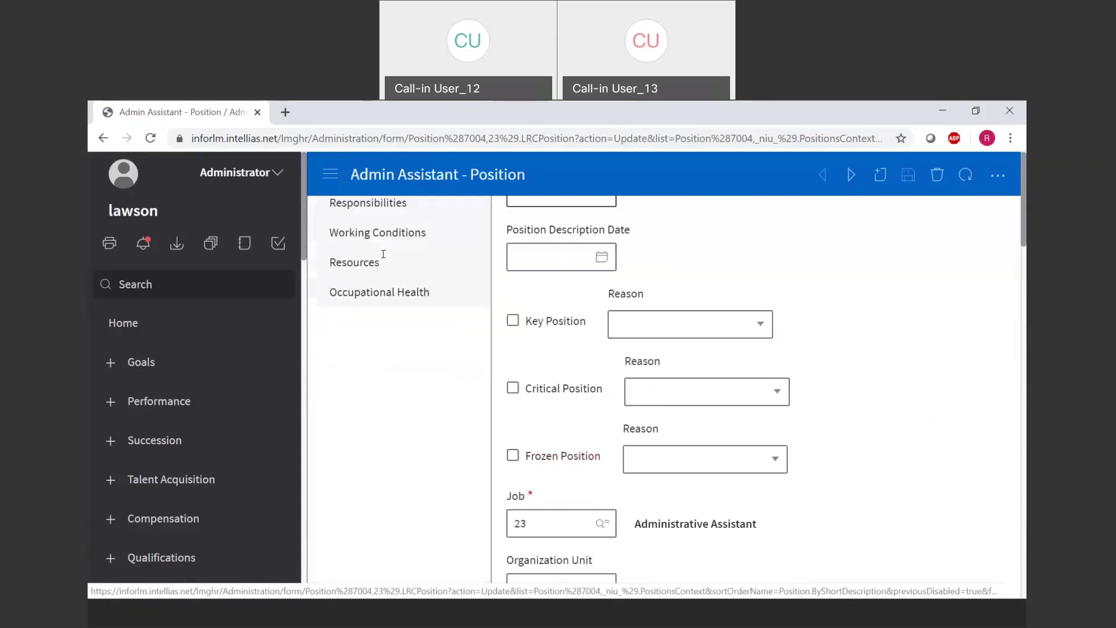
pyautogui.scroll(5, 384, 254)
pyautogui.click(590, 483)
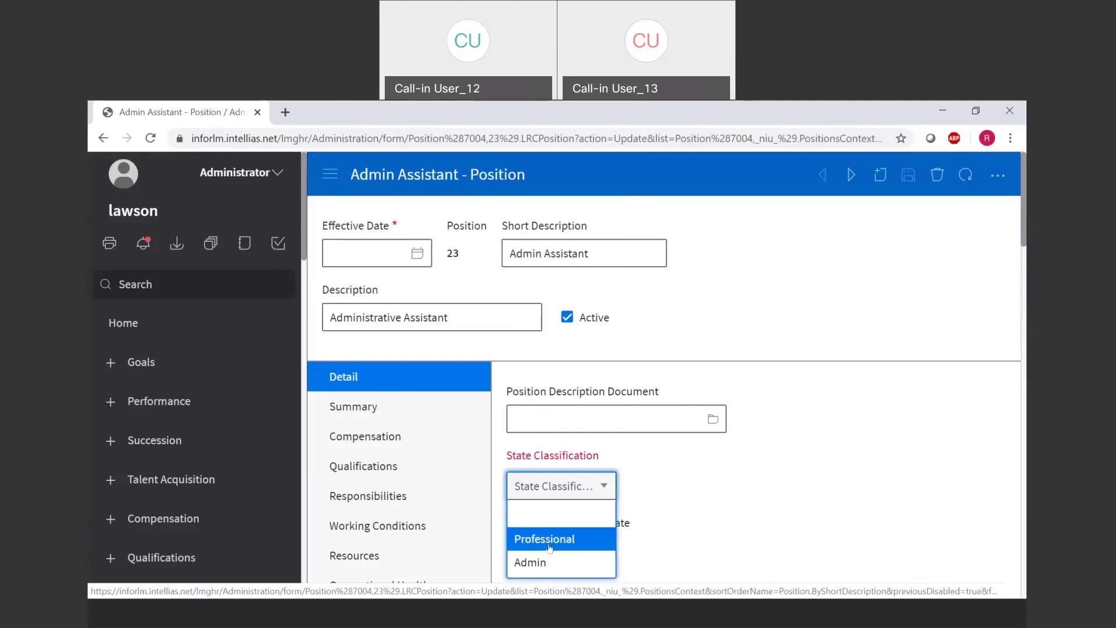
pyautogui.click(626, 459)
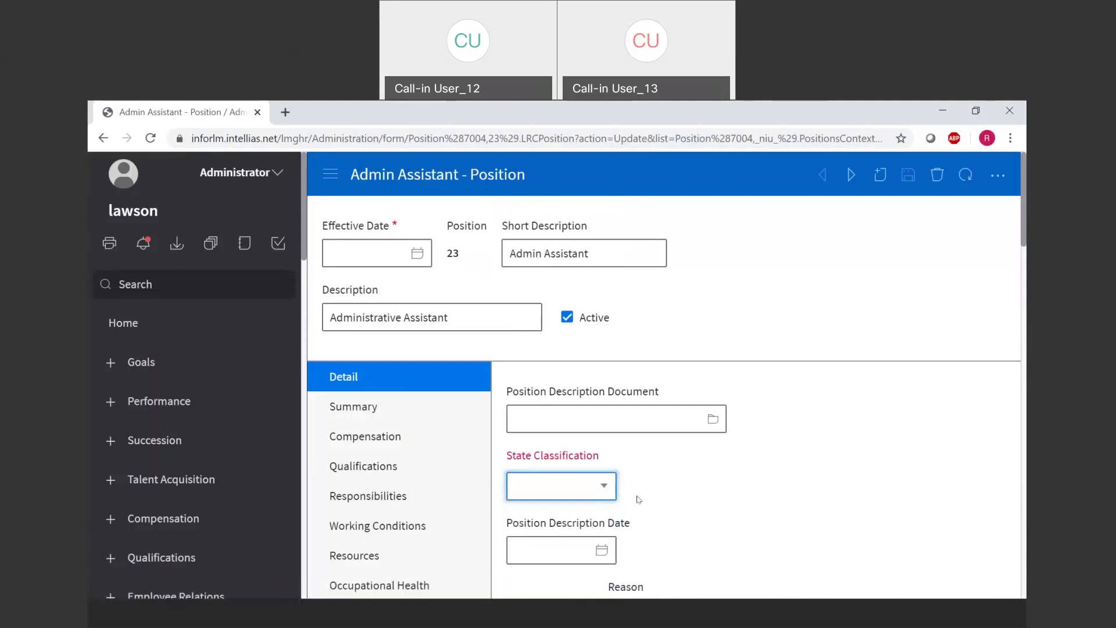
pyautogui.moveTo(599, 455); pyautogui.dragTo(512, 455)
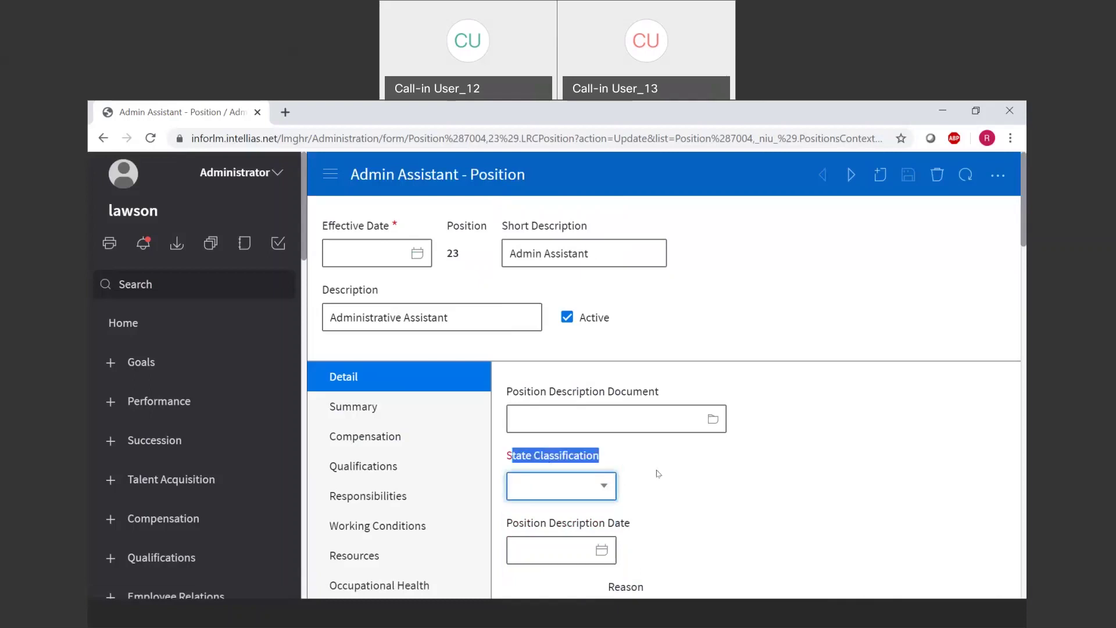
pyautogui.scroll(-1, 669, 473)
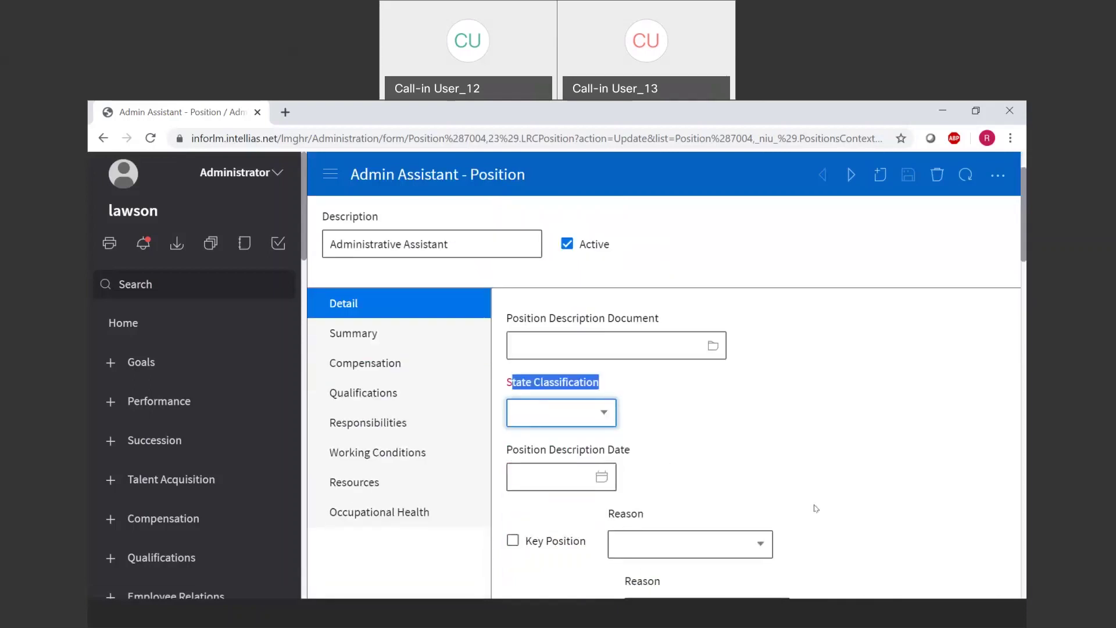
pyautogui.scroll(1, 637, 448)
pyautogui.click(661, 466)
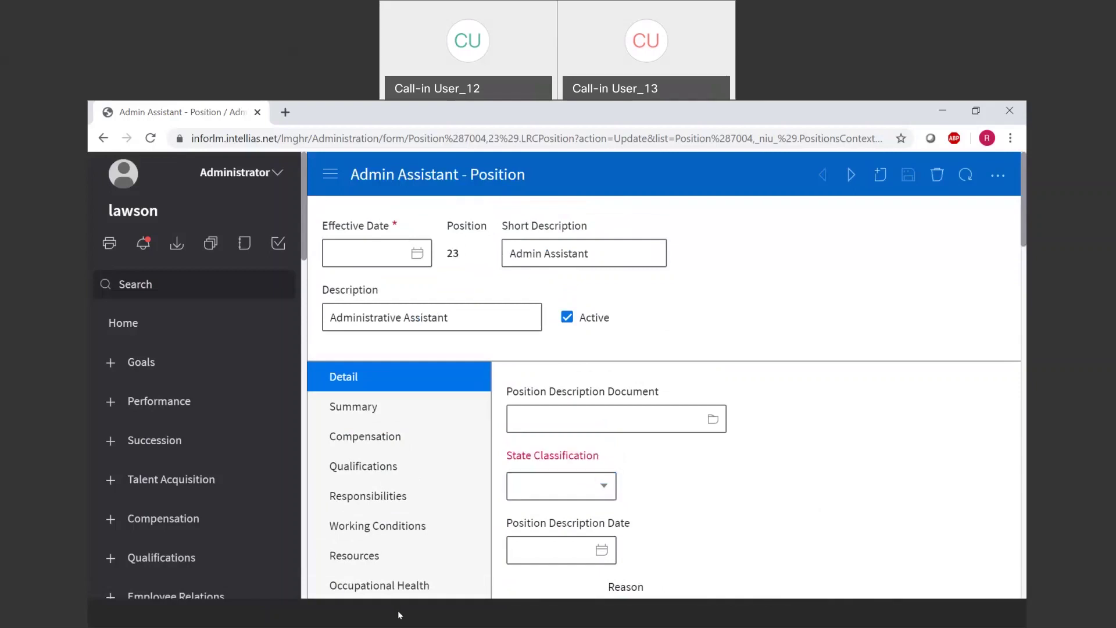
# - Switch to the PowerPoint presentation at the Example slide about defining the user field and value list
pyautogui.click(362, 623)
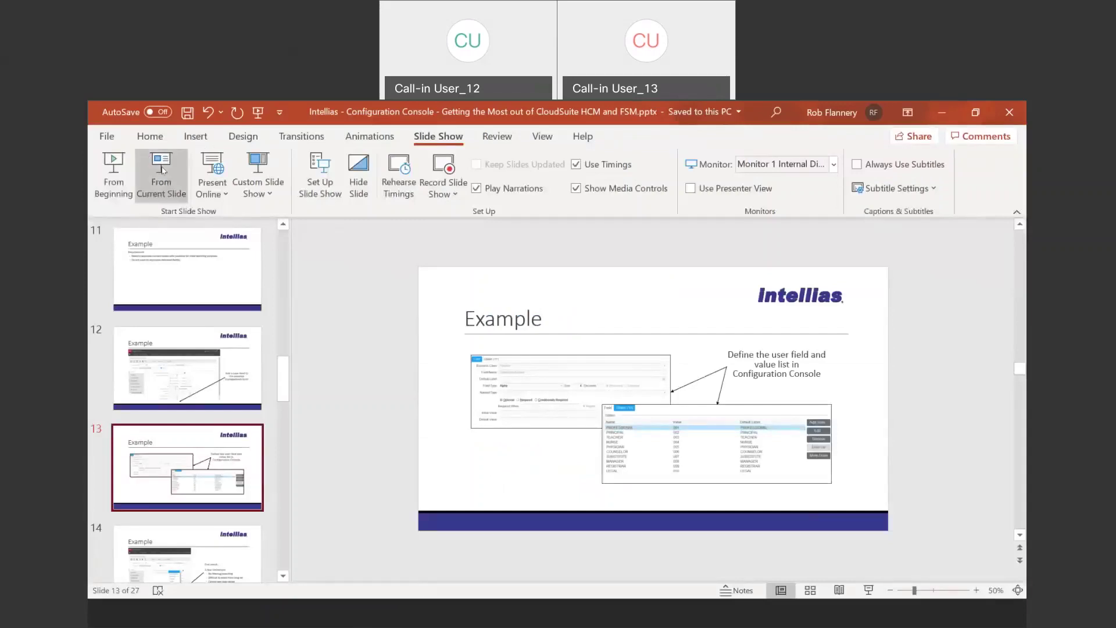
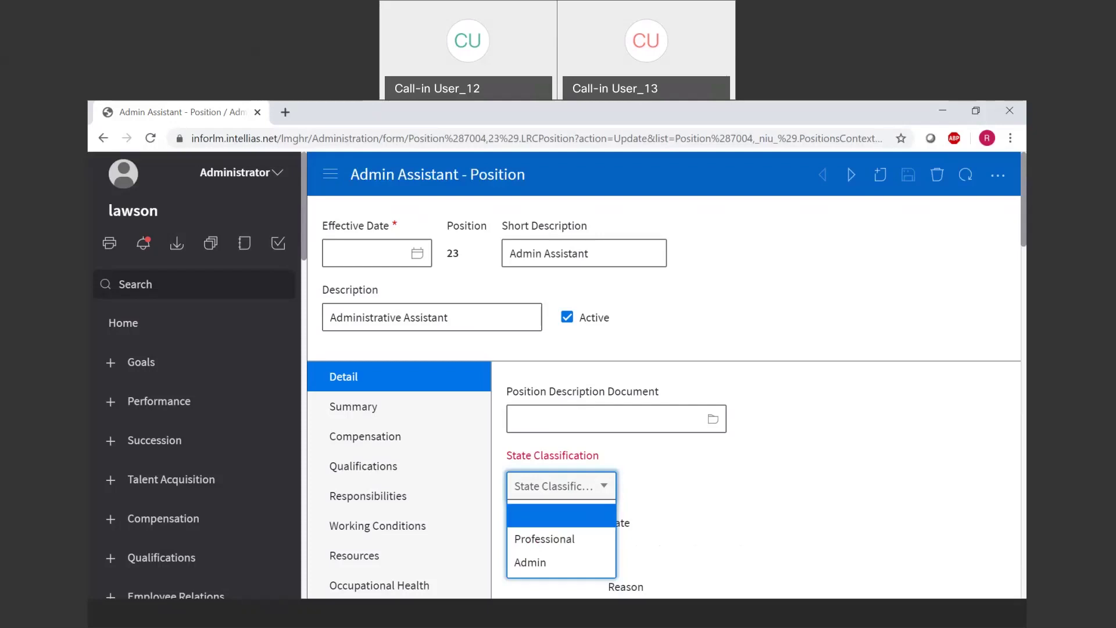
# - Switch back to the configuration console and widen the LRCPositionDetail layout tree
pyautogui.click(404, 622)
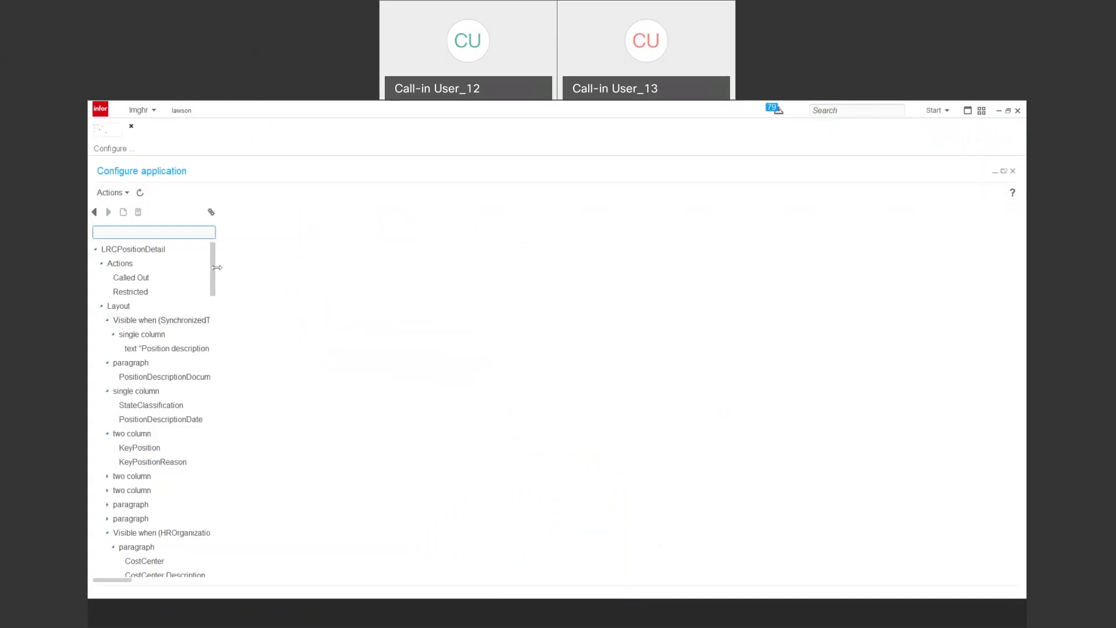
pyautogui.moveTo(216, 270); pyautogui.dragTo(270, 270)
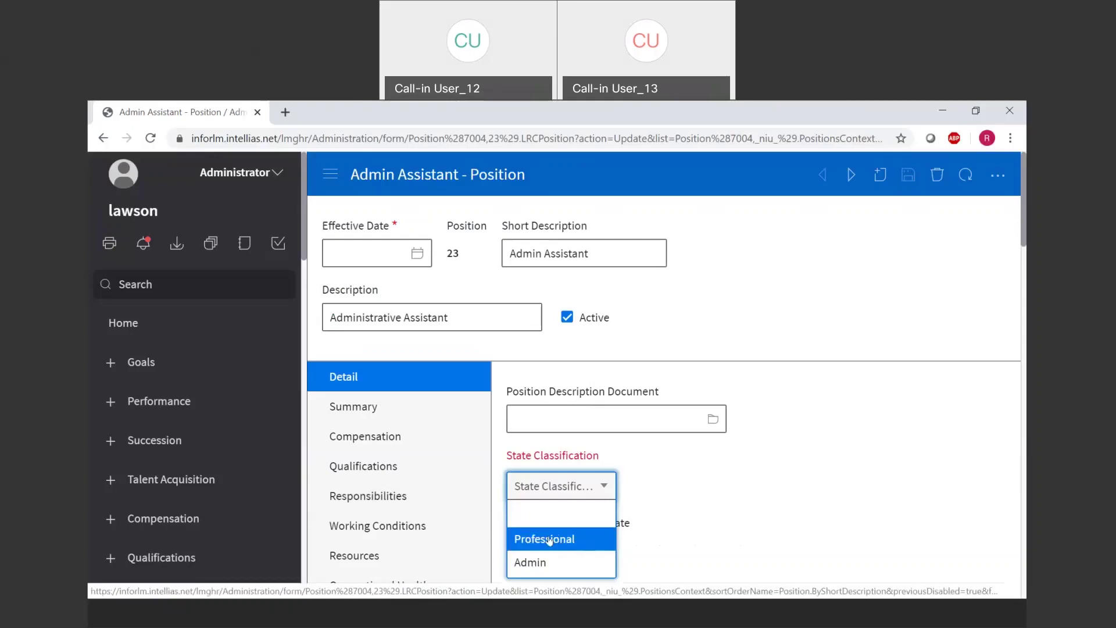
# - Switch back to the configuration console and start a new Business Class configuration under User Business Classes
pyautogui.click(408, 620)
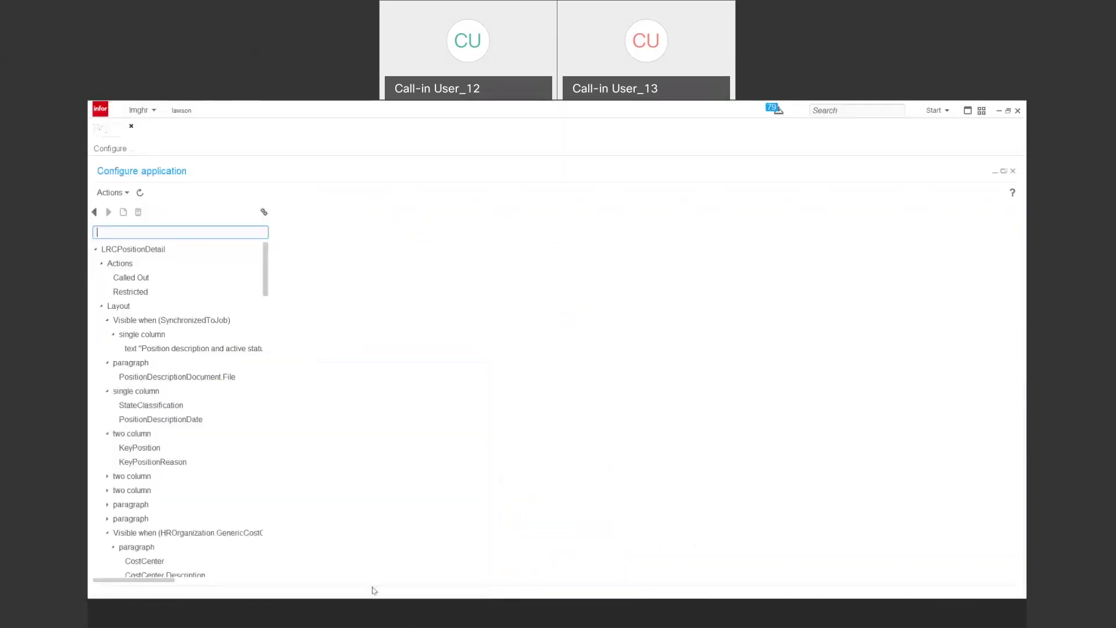
pyautogui.click(94, 212)
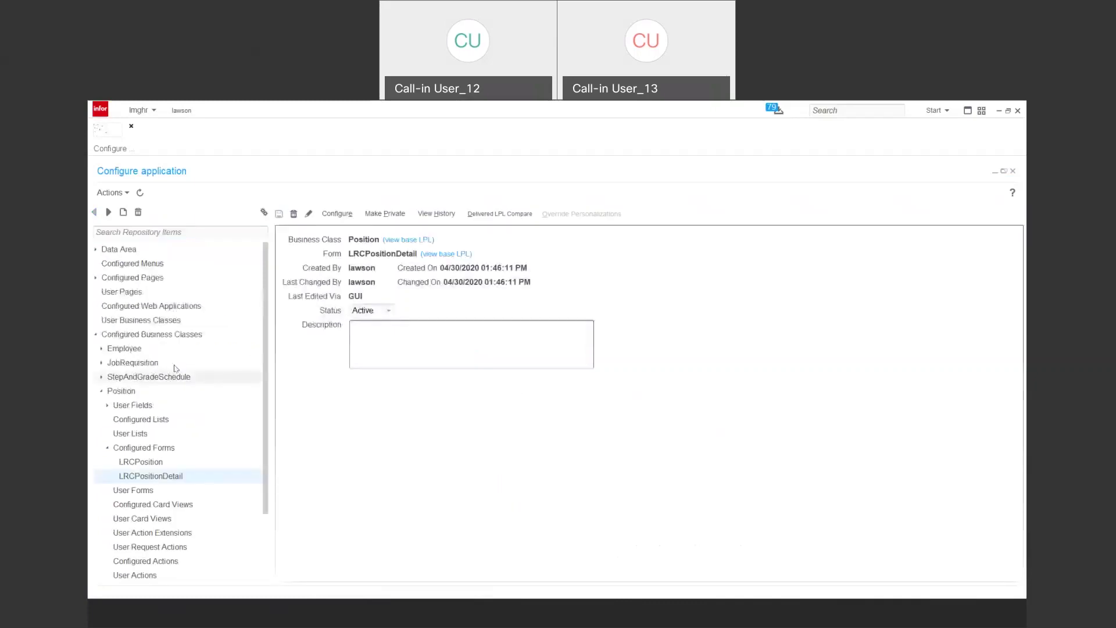
pyautogui.click(97, 335)
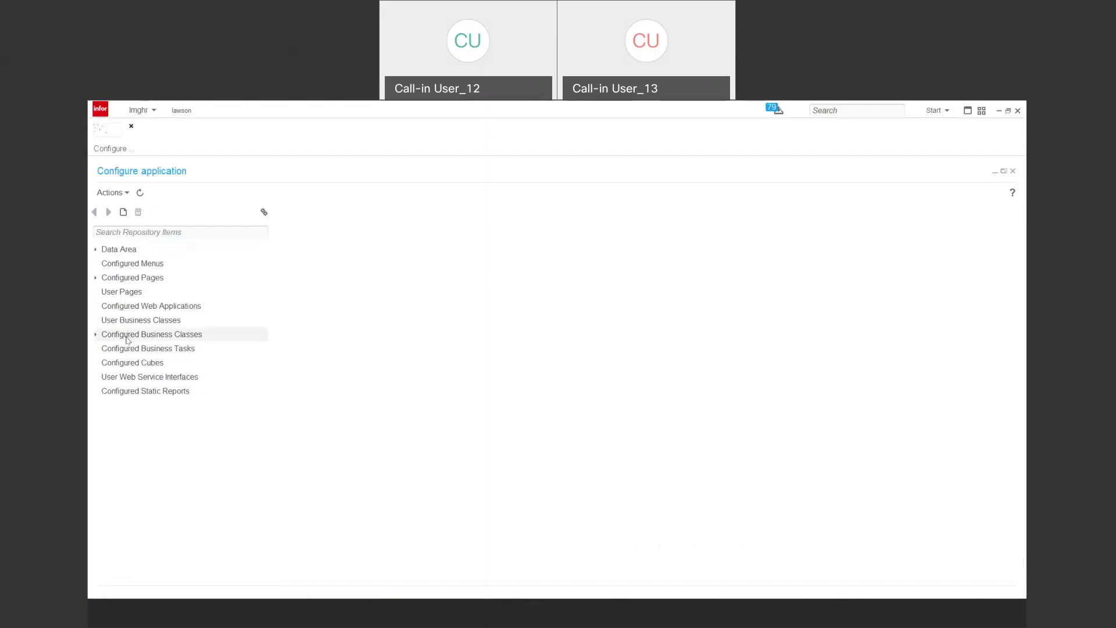
pyautogui.click(129, 320)
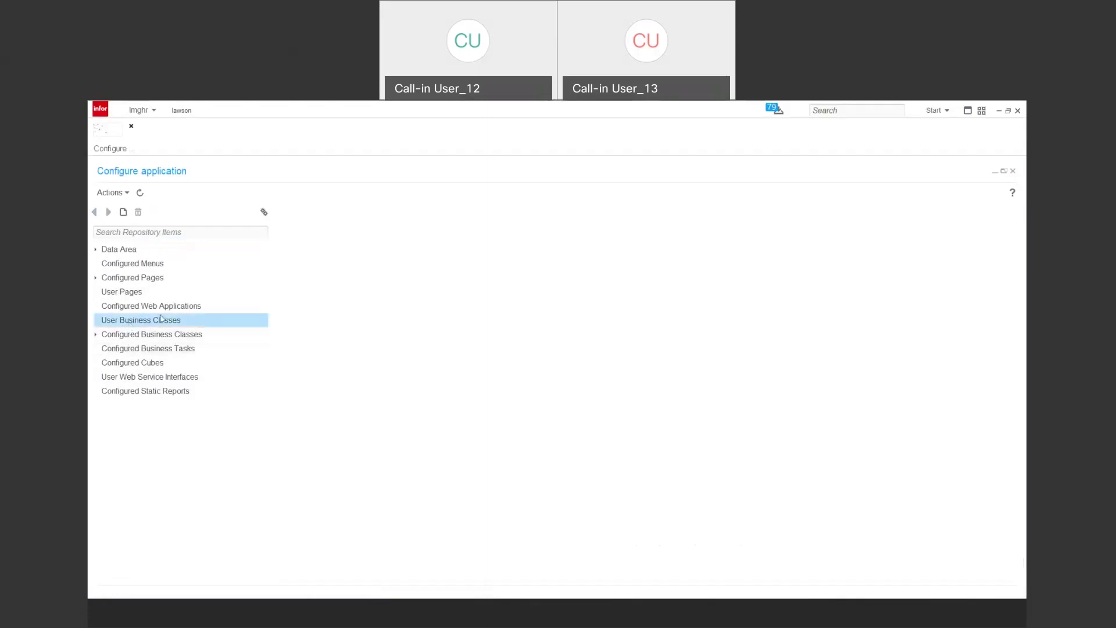
pyautogui.click(123, 211)
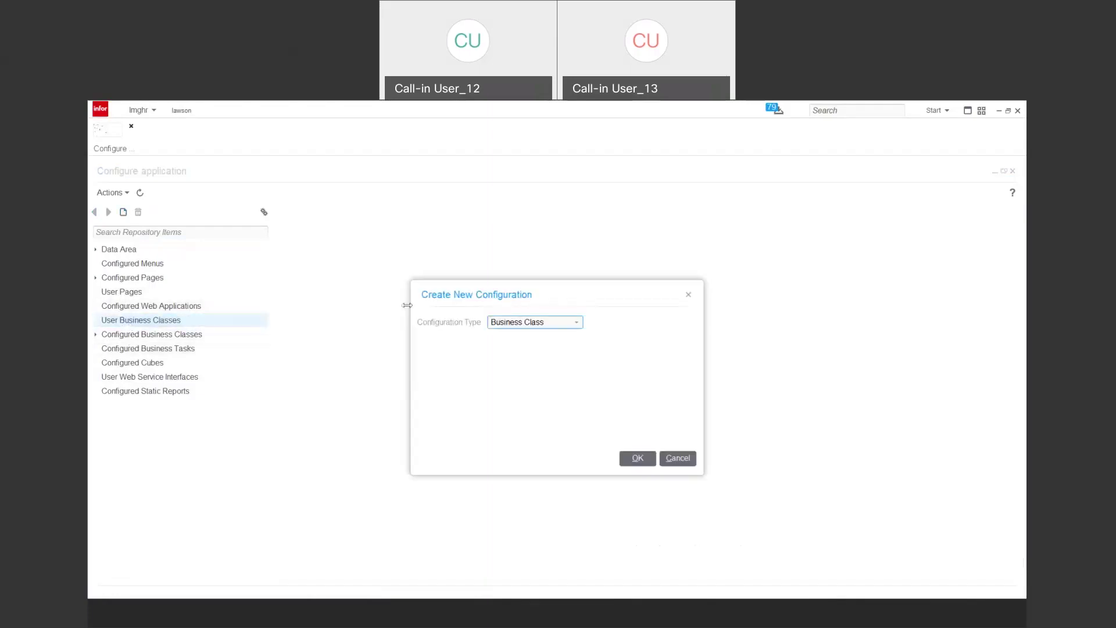
pyautogui.click(639, 460)
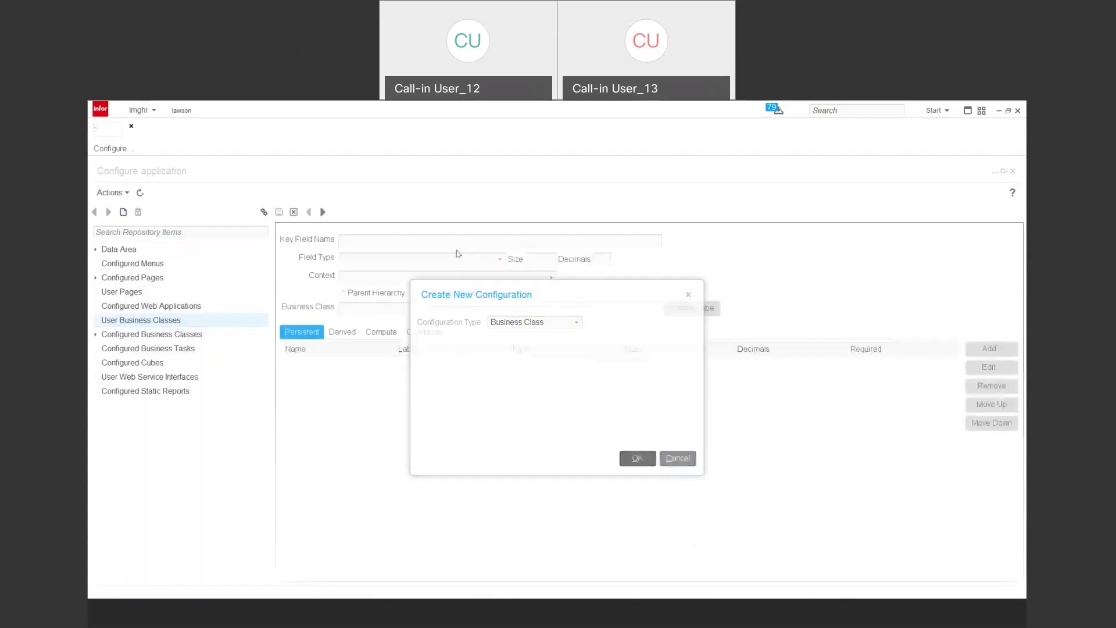
# - Define the business class key field as StateClassification, type Alpha, size 4, with HROrganization as its context
pyautogui.click(397, 244)
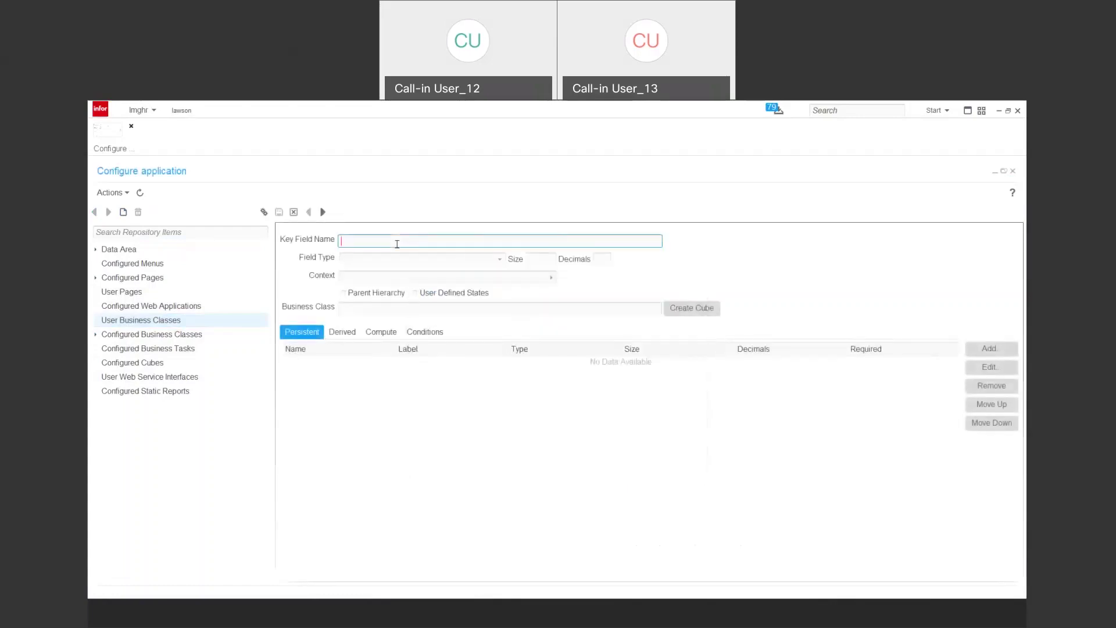
pyautogui.write('StateClassification')
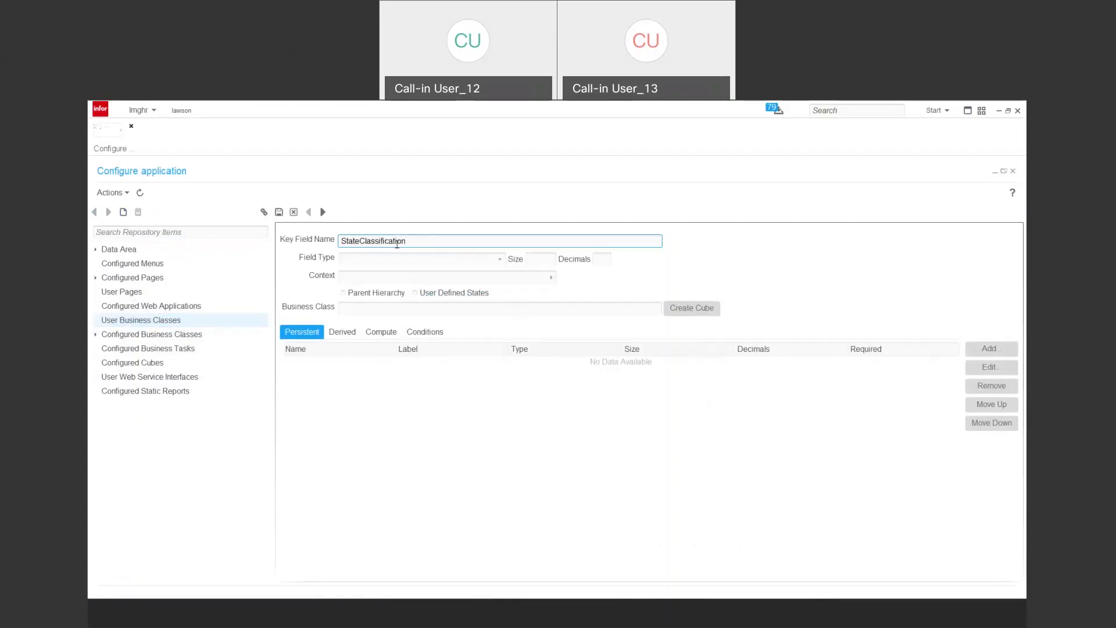
pyautogui.doubleClick(397, 244)
pyautogui.click(425, 259)
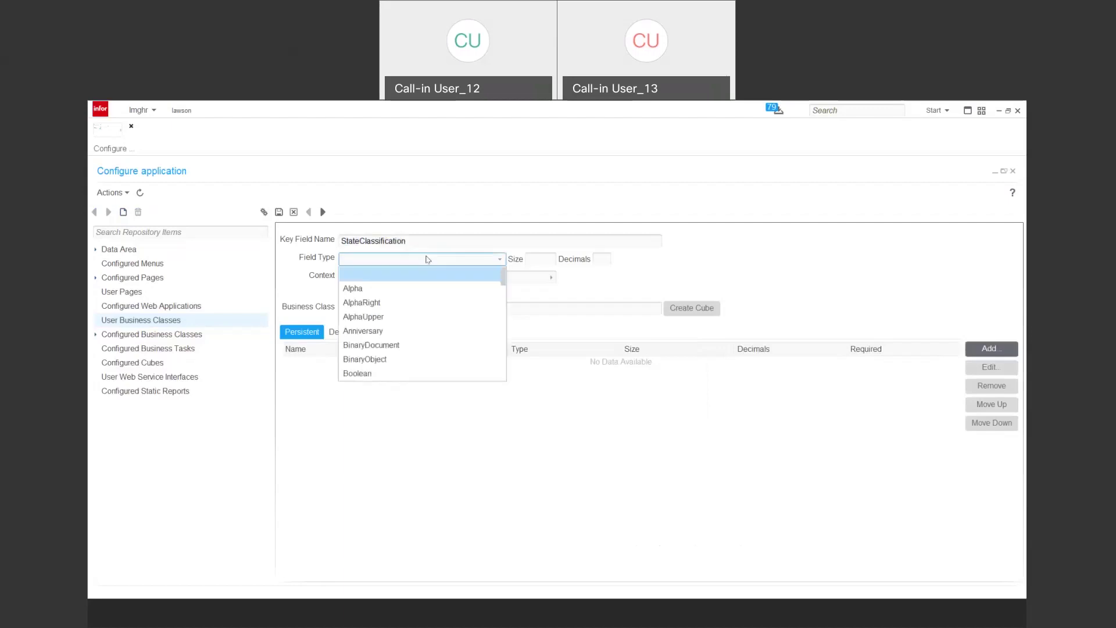
pyautogui.click(394, 289)
pyautogui.press('Tab')
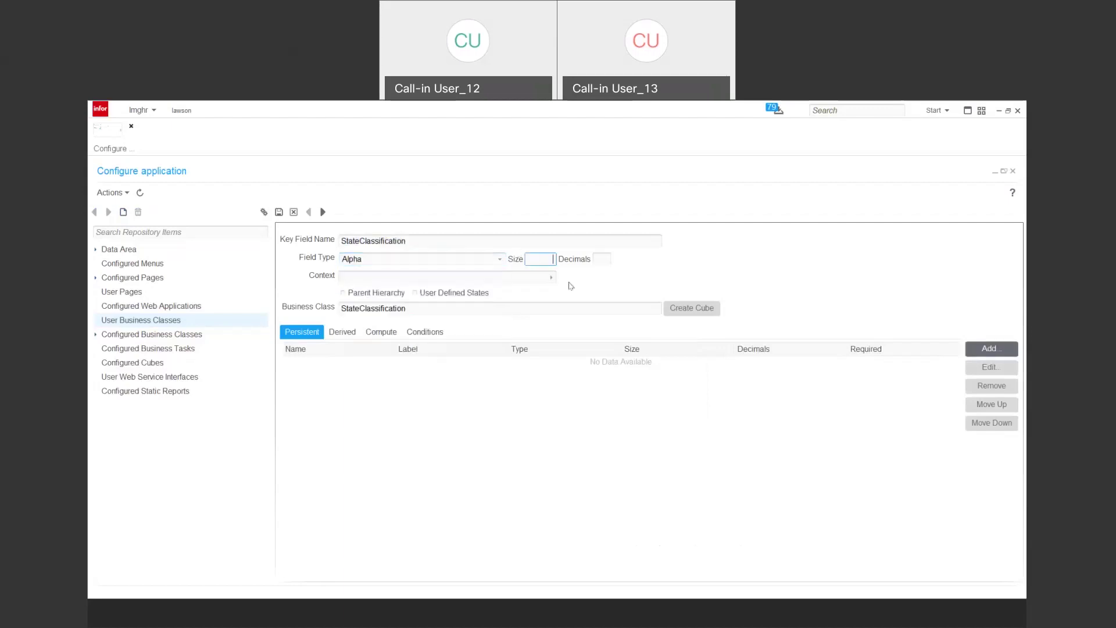
pyautogui.write('4')
pyautogui.press('Tab')
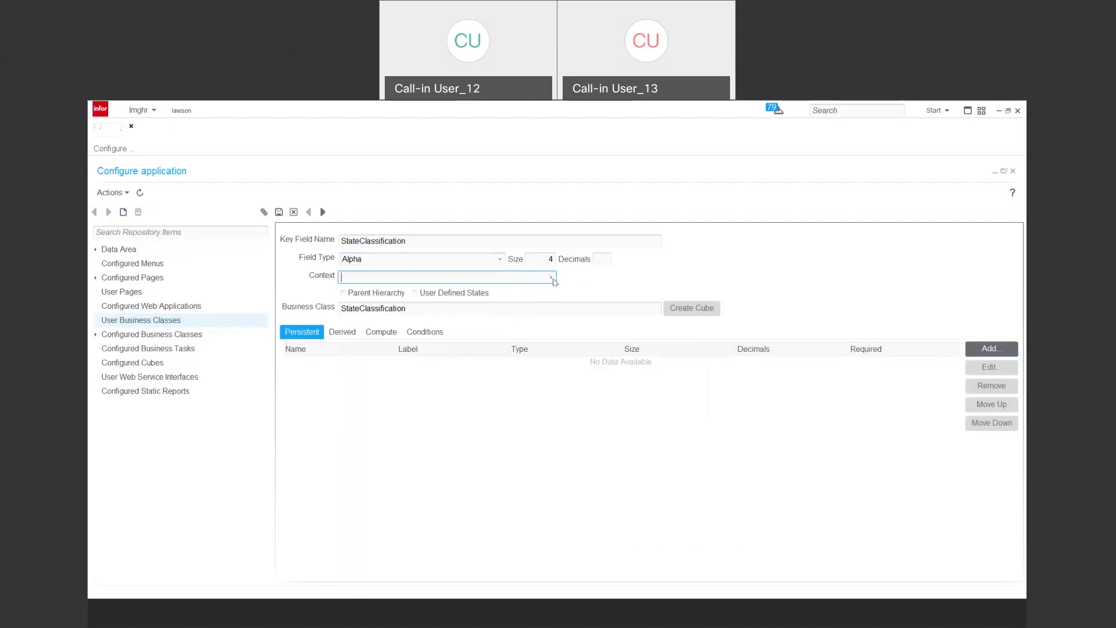
pyautogui.write('HROrganization')
pyautogui.press('Tab')
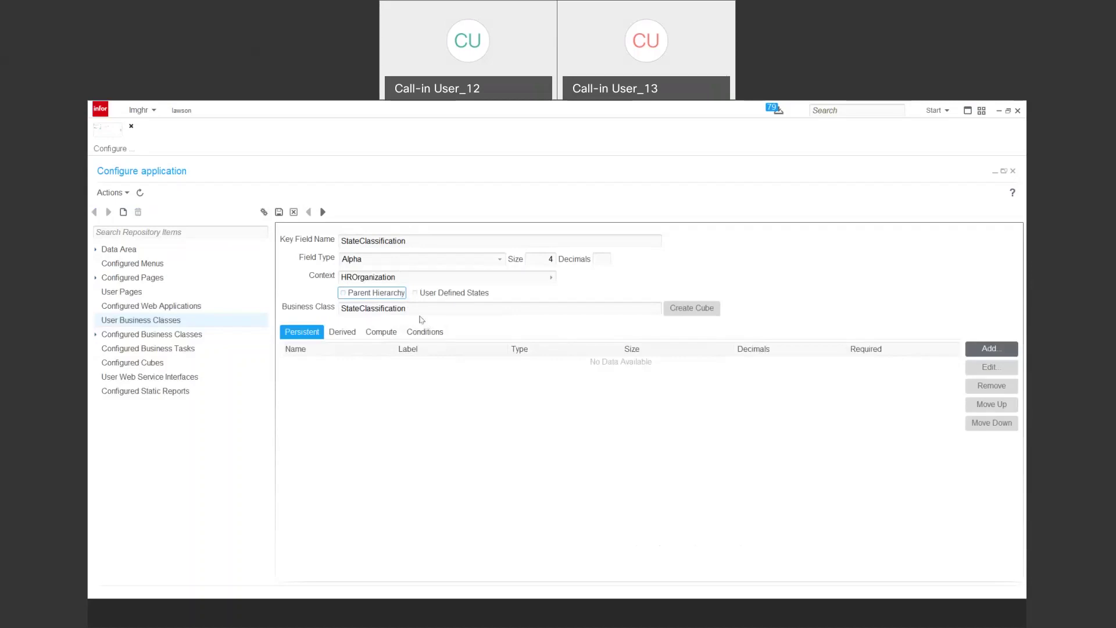
# - Add an optional persistent field named Description of type Alpha and size 50 to the StateClassification business class
pyautogui.click(989, 349)
pyautogui.moveTo(474, 260); pyautogui.dragTo(583, 302)
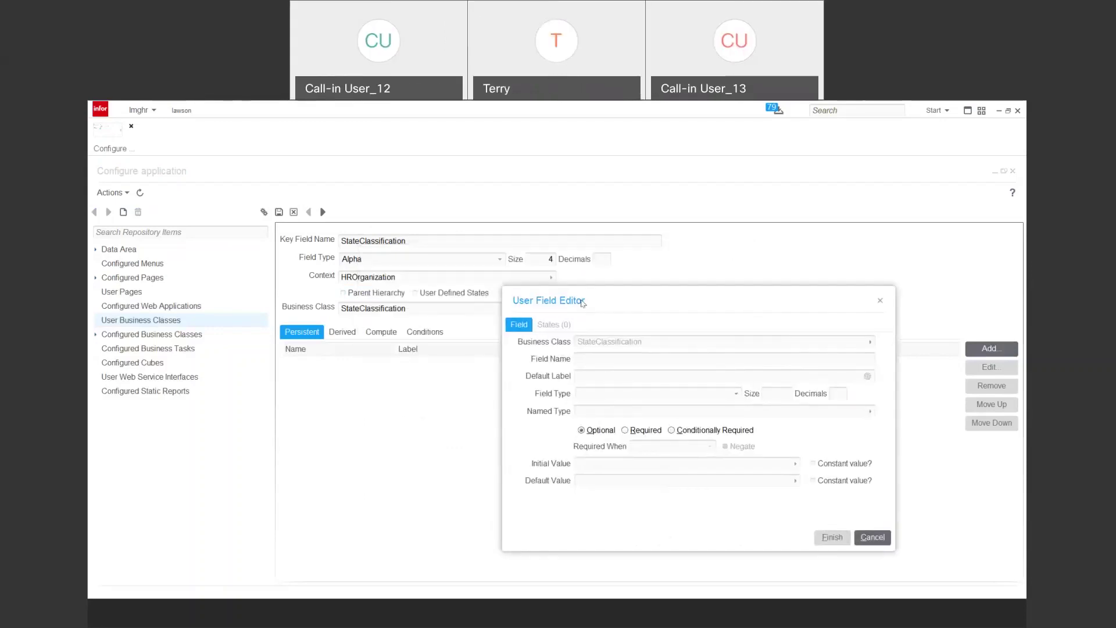
pyautogui.press('Tab')
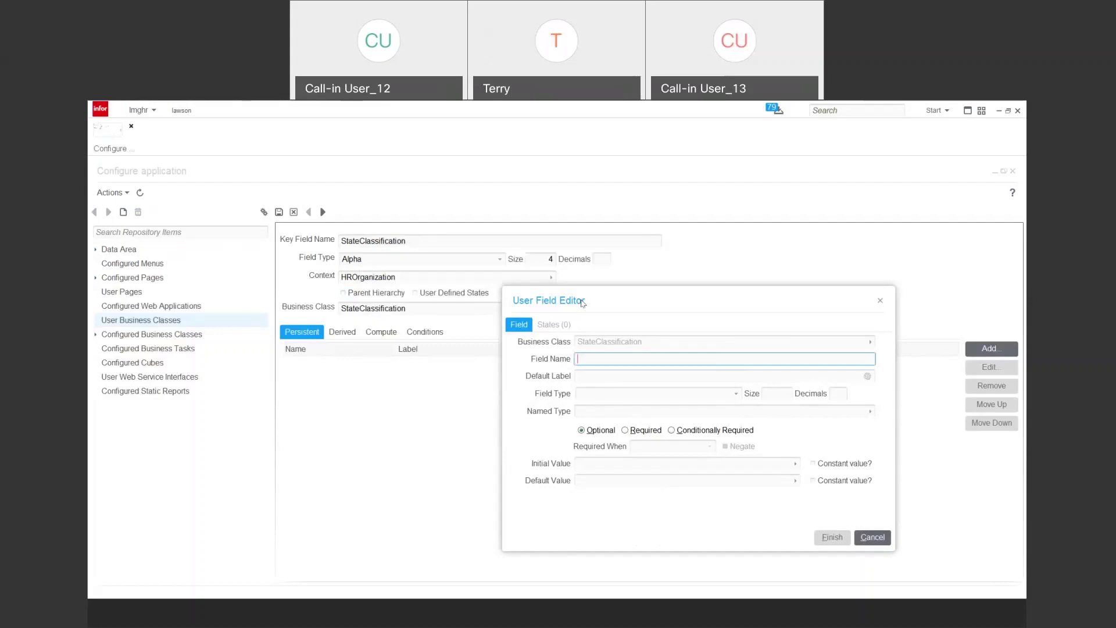
pyautogui.write('Desc')
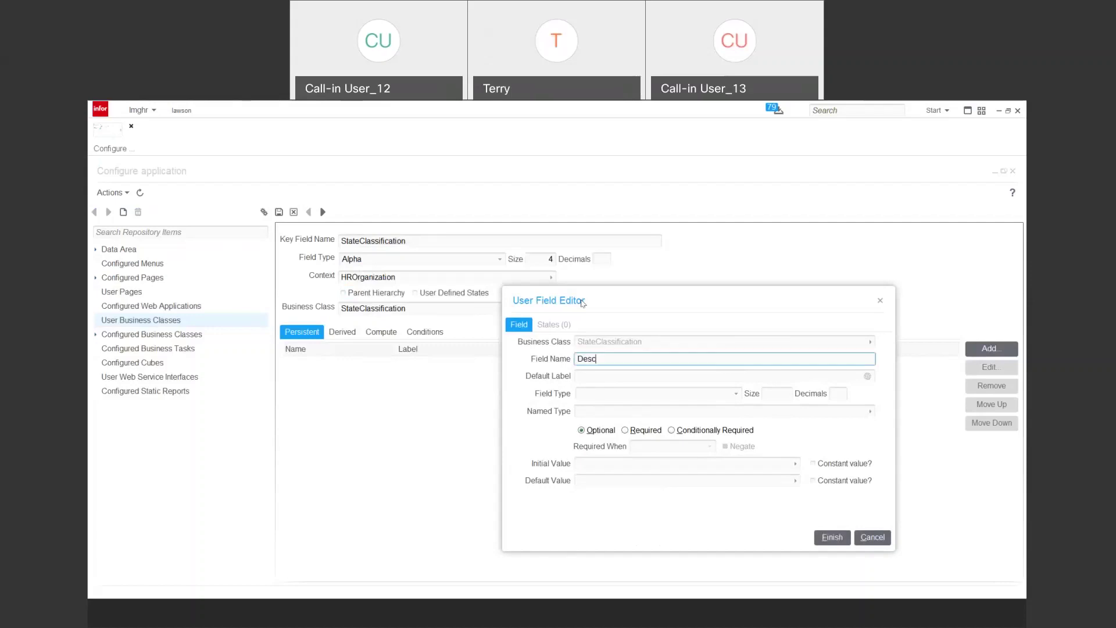
pyautogui.write('ription')
pyautogui.press('Tab')
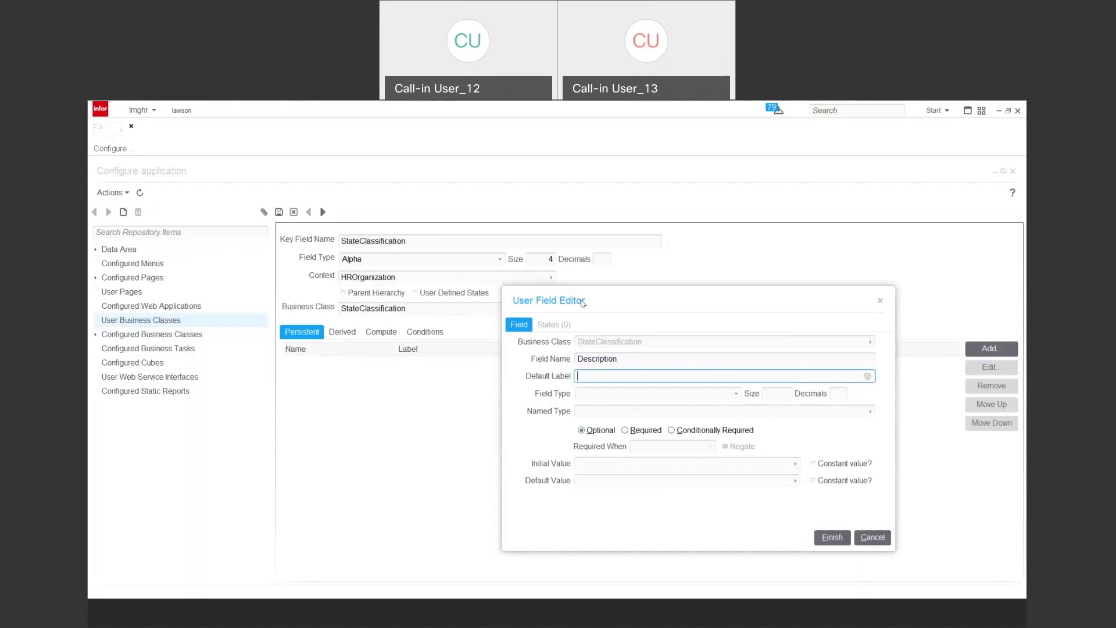
pyautogui.press('Tab')
pyautogui.press('Down')
pyautogui.press('Tab')
pyautogui.write('50')
pyautogui.press('Tab')
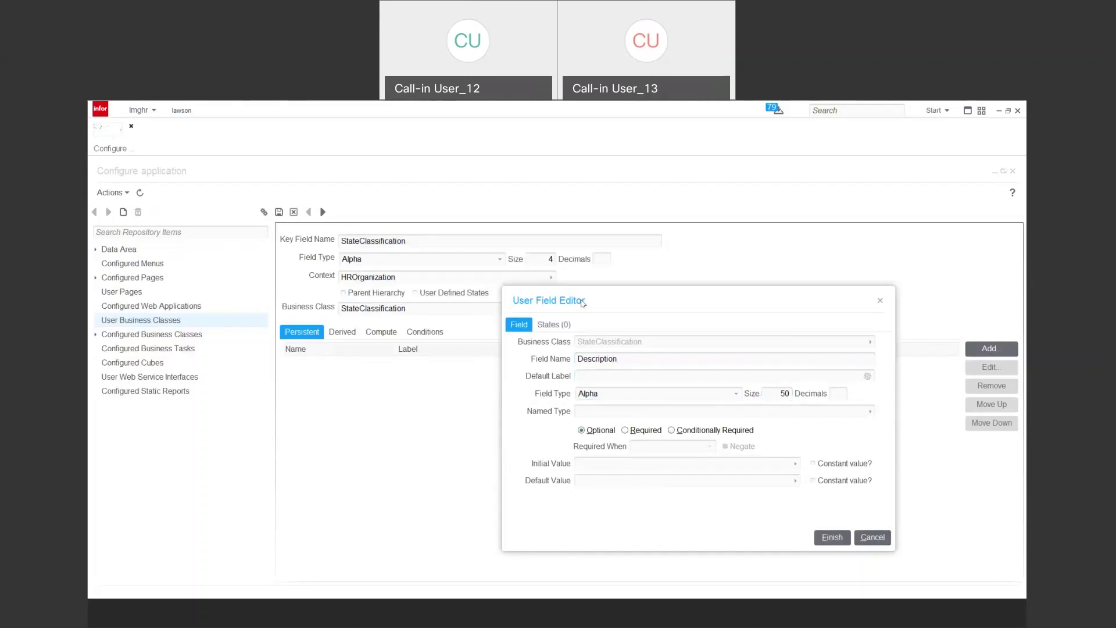
pyautogui.click(831, 537)
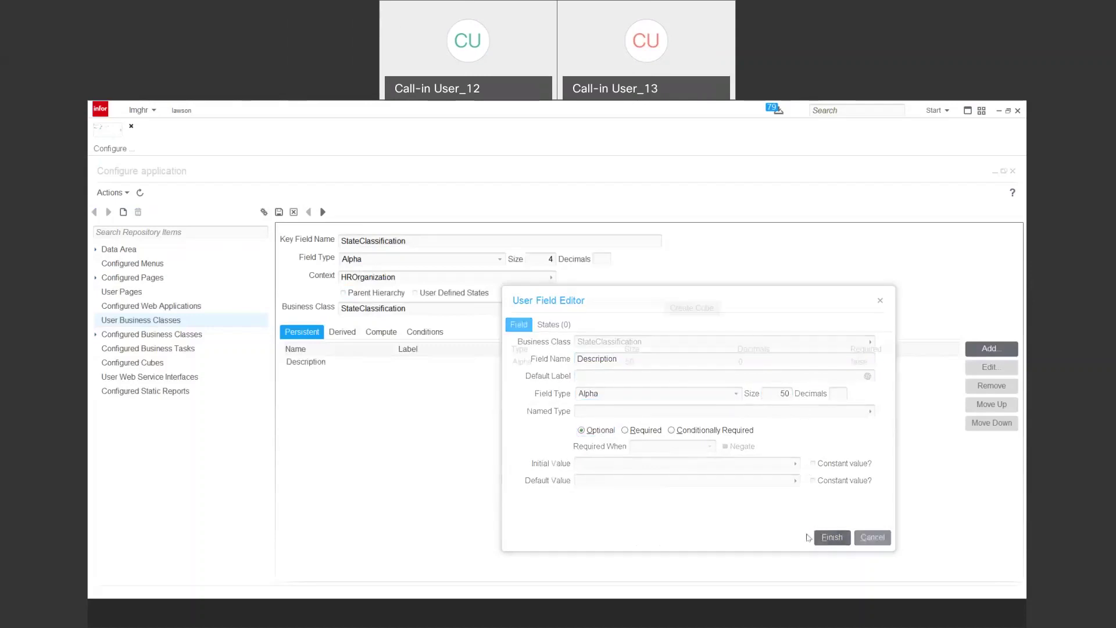
# - Add an optional persistent field named Active of type Boolean to the StateClassification business class
pyautogui.click(982, 348)
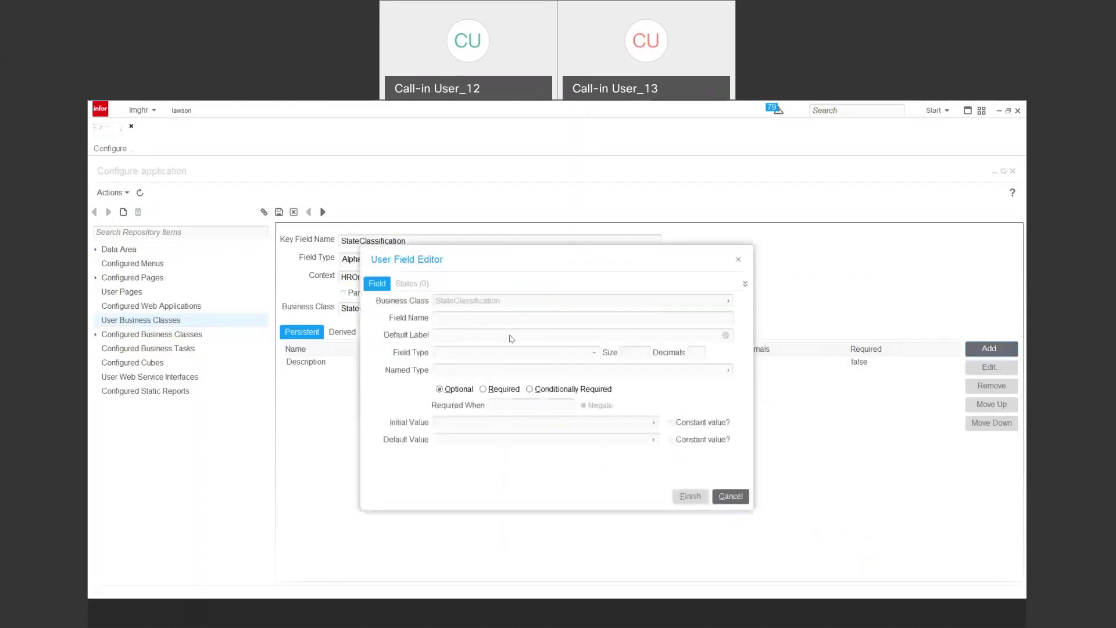
pyautogui.click(475, 318)
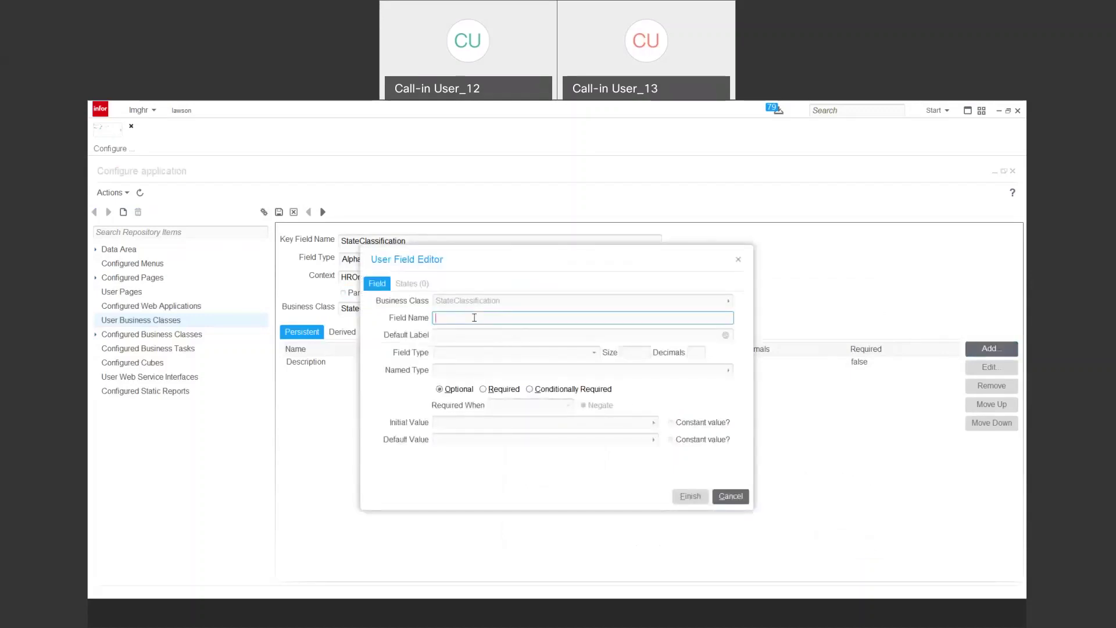
pyautogui.write('Arive')
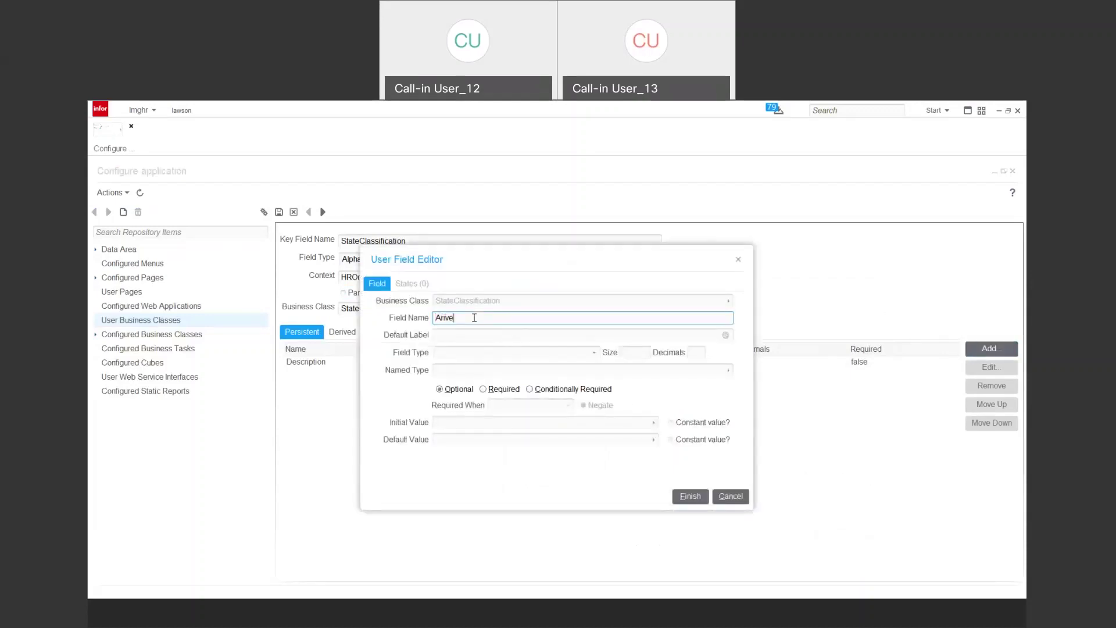
pyautogui.press('BackSpace')
pyautogui.press('BackSpace')
pyautogui.press('BackSpace')
pyautogui.press('BackSpace')
pyautogui.write('ctive')
pyautogui.press('Tab')
pyautogui.press('Tab')
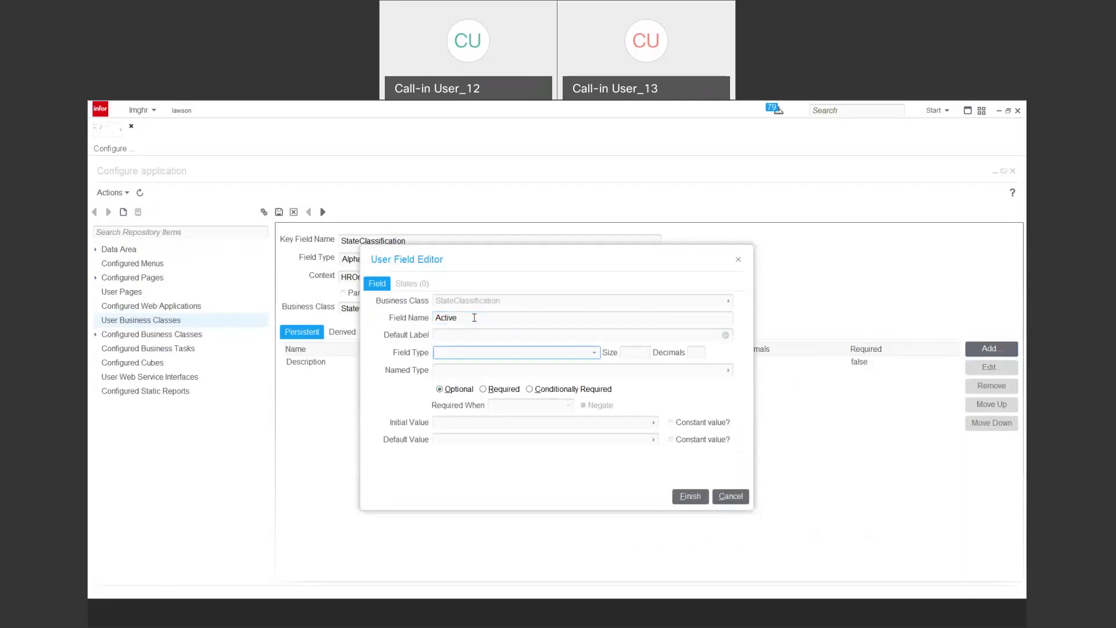
pyautogui.write('Boolean')
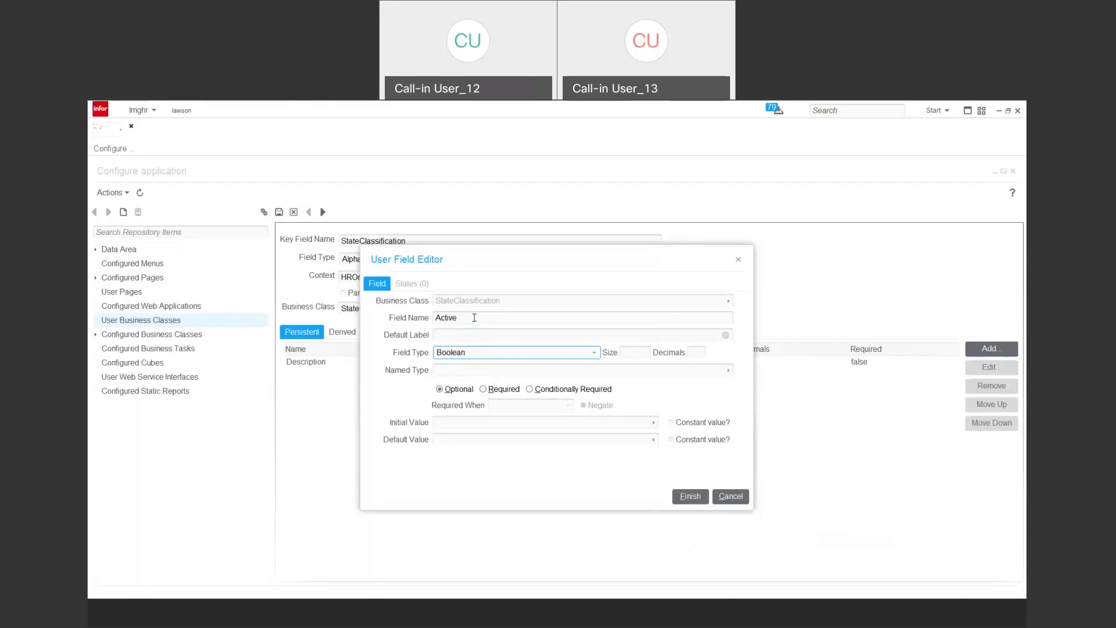
pyautogui.moveTo(493, 250); pyautogui.dragTo(543, 256)
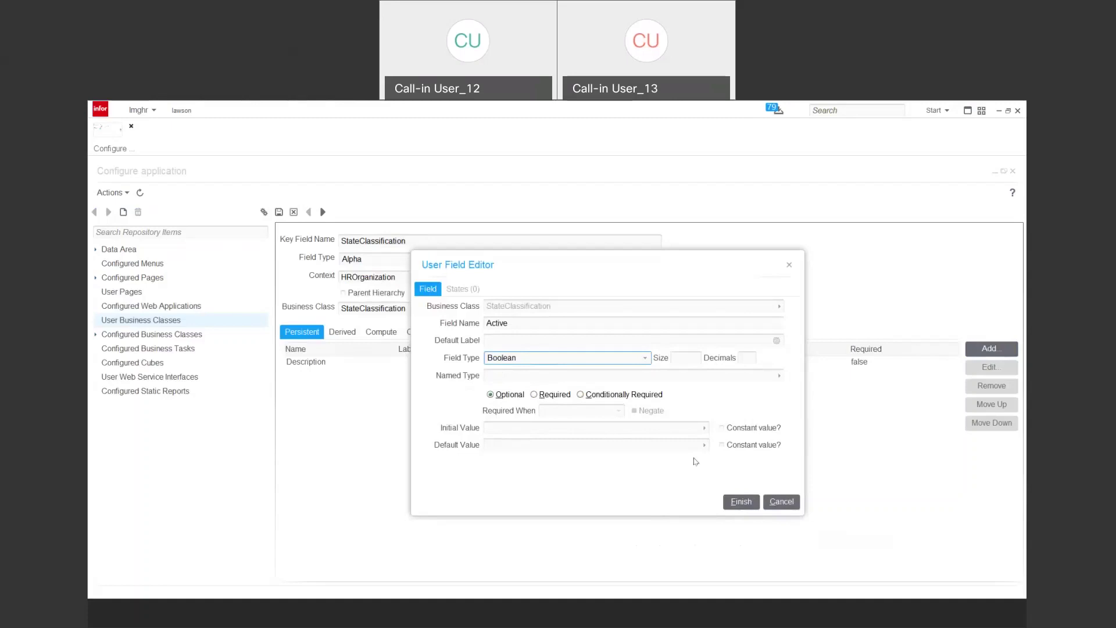
pyautogui.click(736, 503)
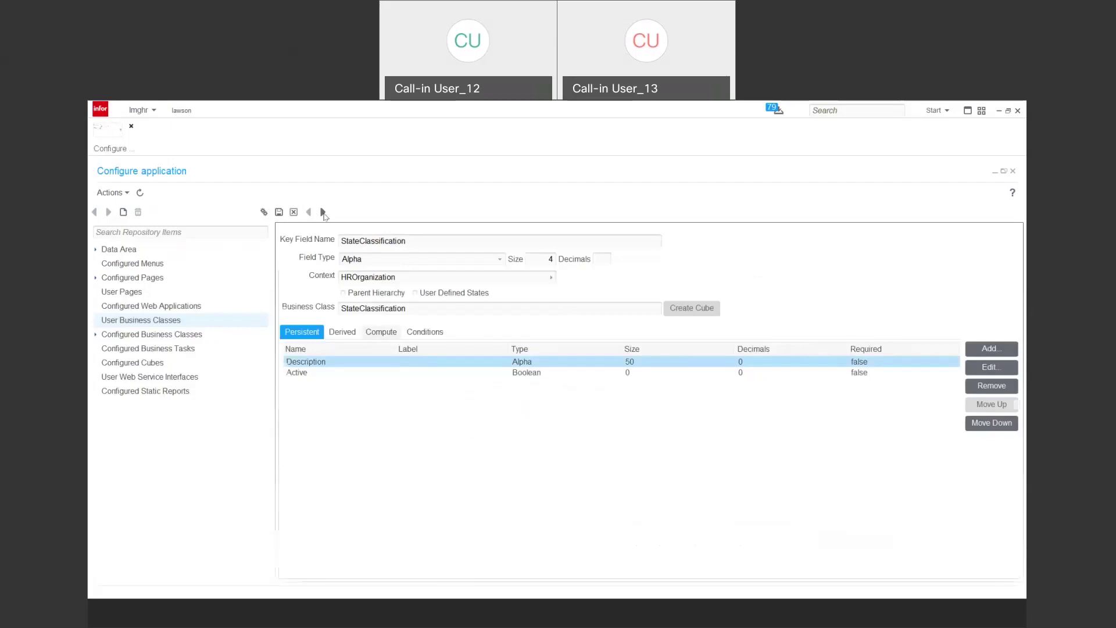
# - Grant the Admin_ST role access through the generated security class and save the new business class
pyautogui.click(324, 213)
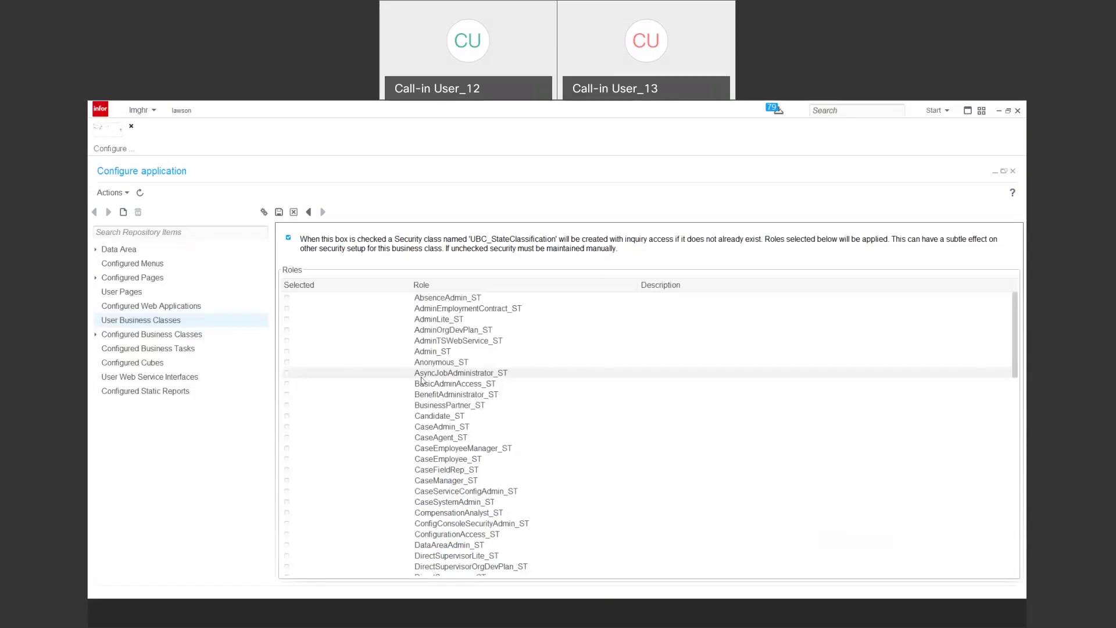
pyautogui.click(287, 351)
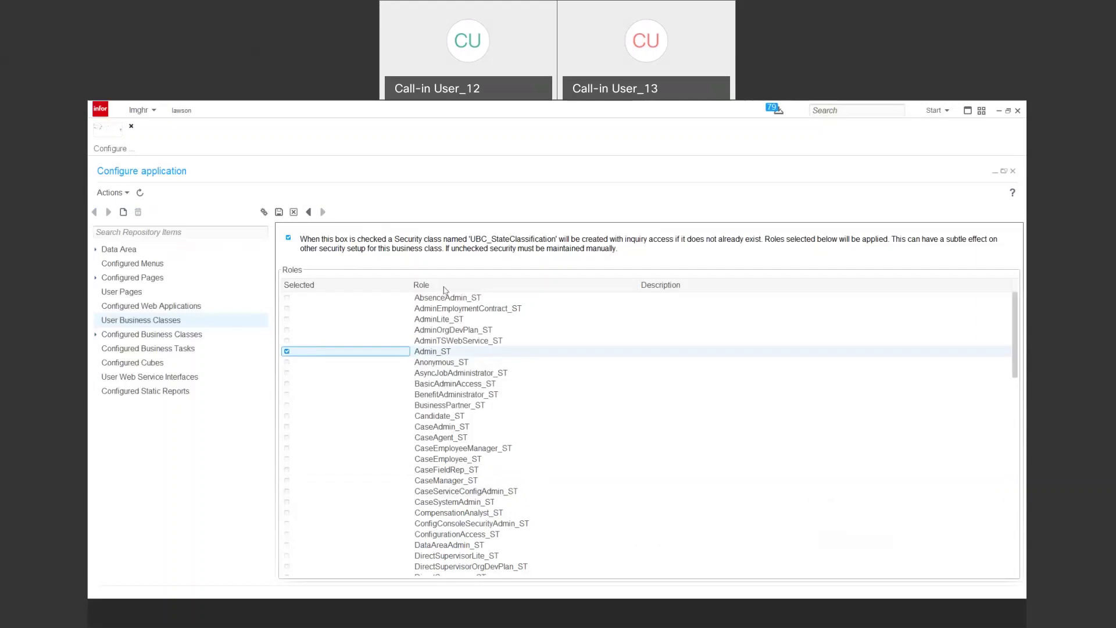
pyautogui.click(279, 213)
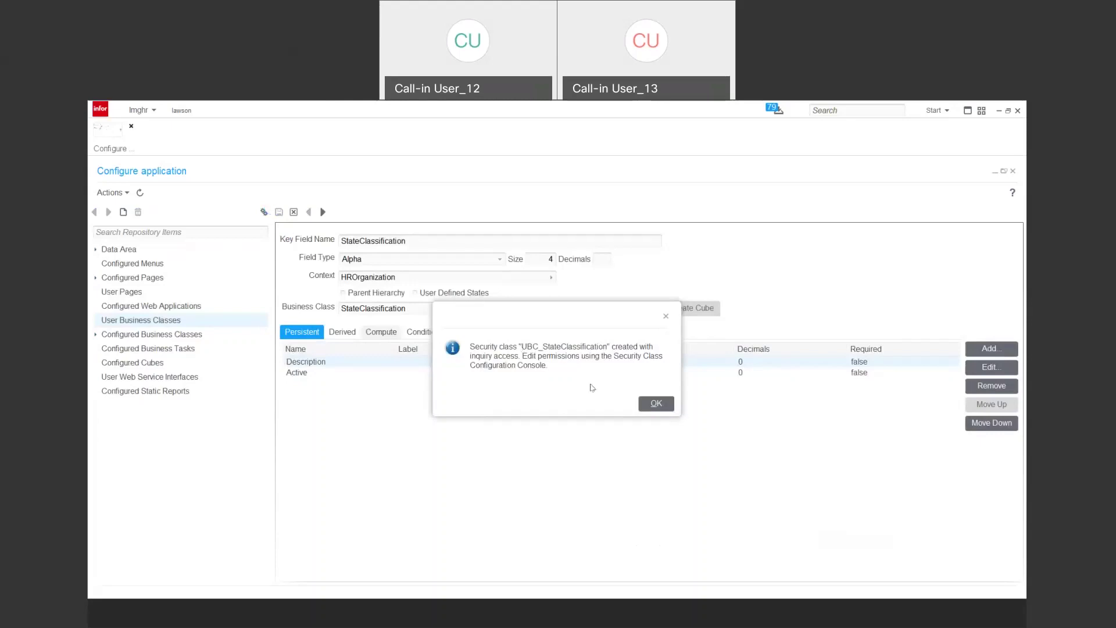
pyautogui.click(670, 406)
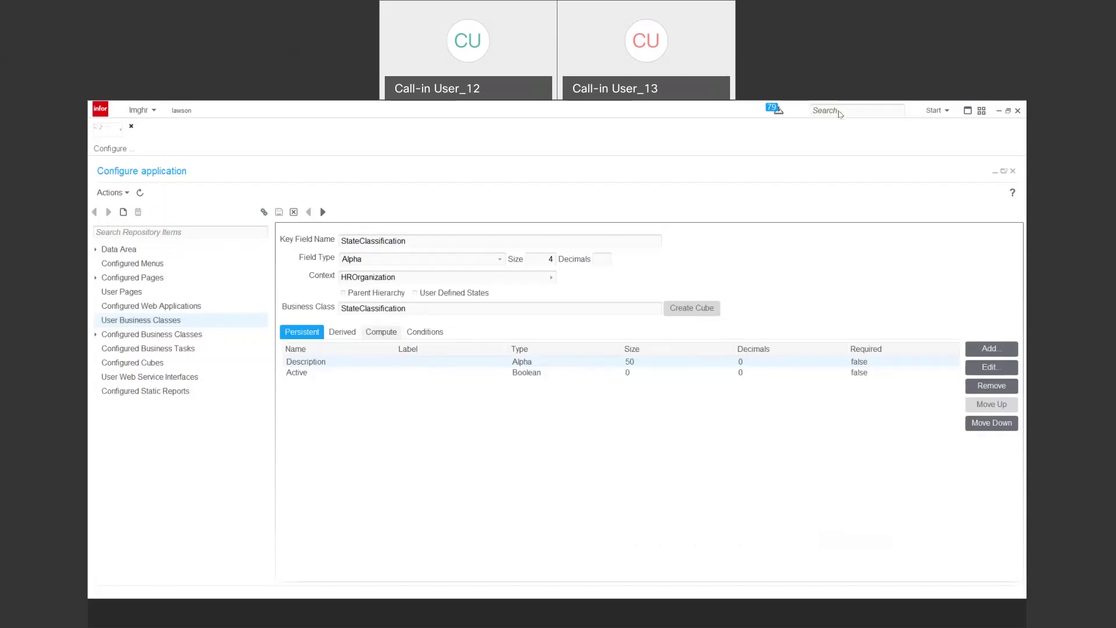
# - Search for "stateclass" to open the StateClassification data list and start a new record there
pyautogui.write('stateclass')
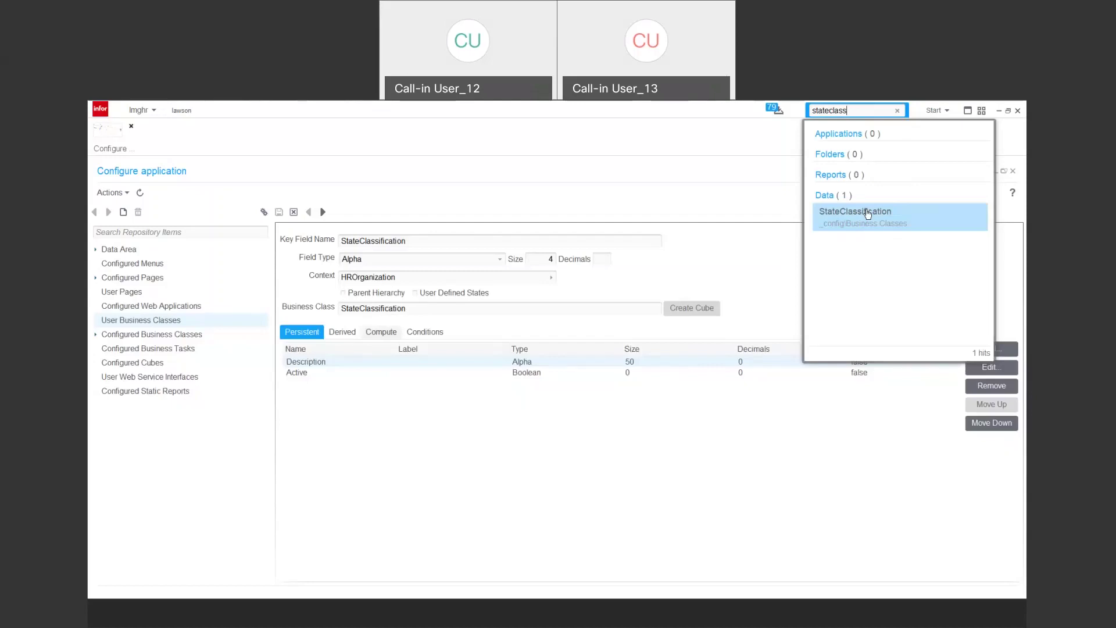
pyautogui.click(867, 214)
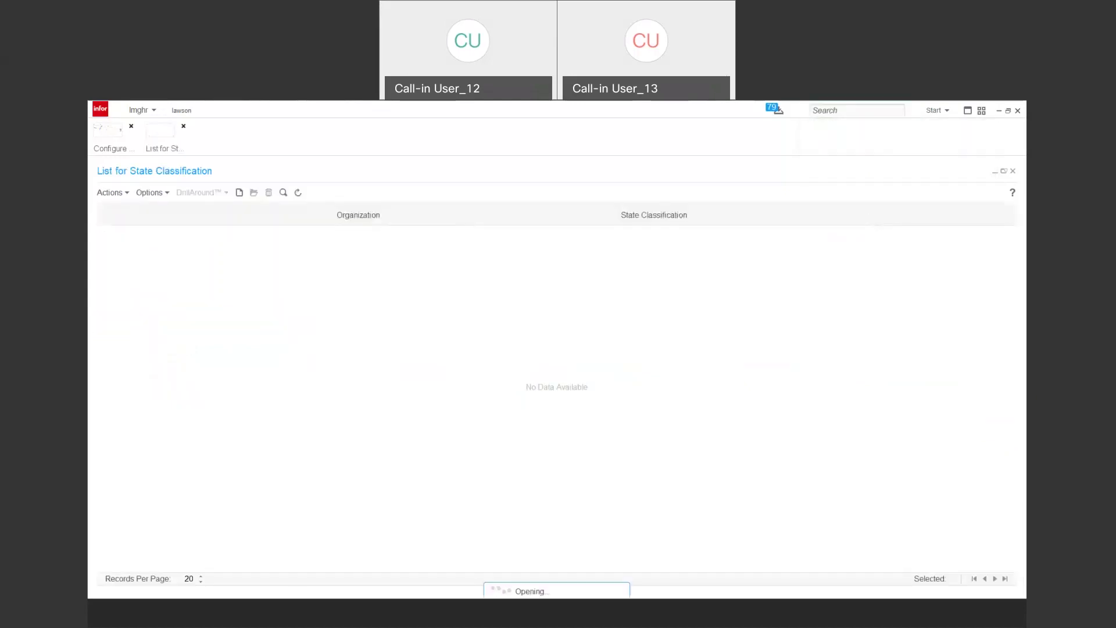
pyautogui.click(110, 193)
pyautogui.click(121, 203)
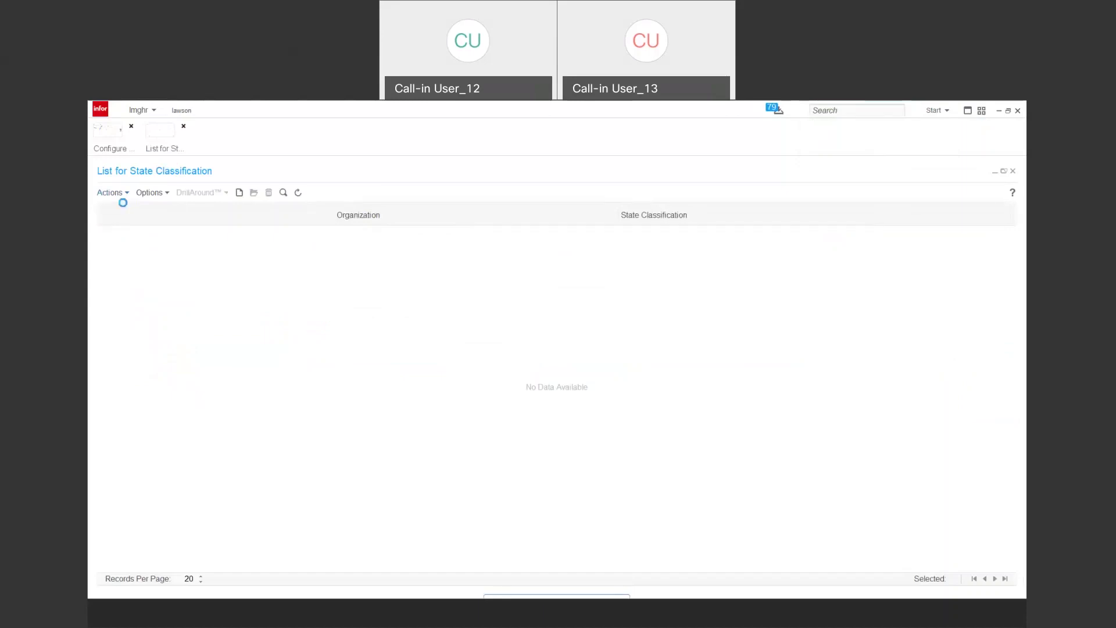
# - Create and save a State Classification record with key 001 and the description PROFESSIONAL
pyautogui.click(192, 244)
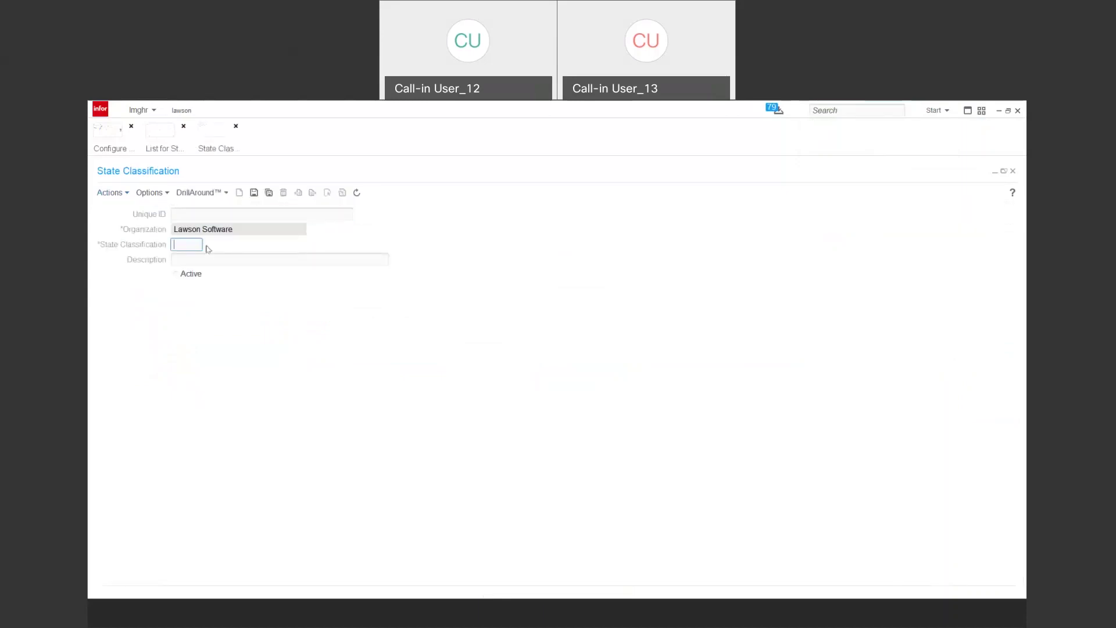
pyautogui.write('001')
pyautogui.press('Tab')
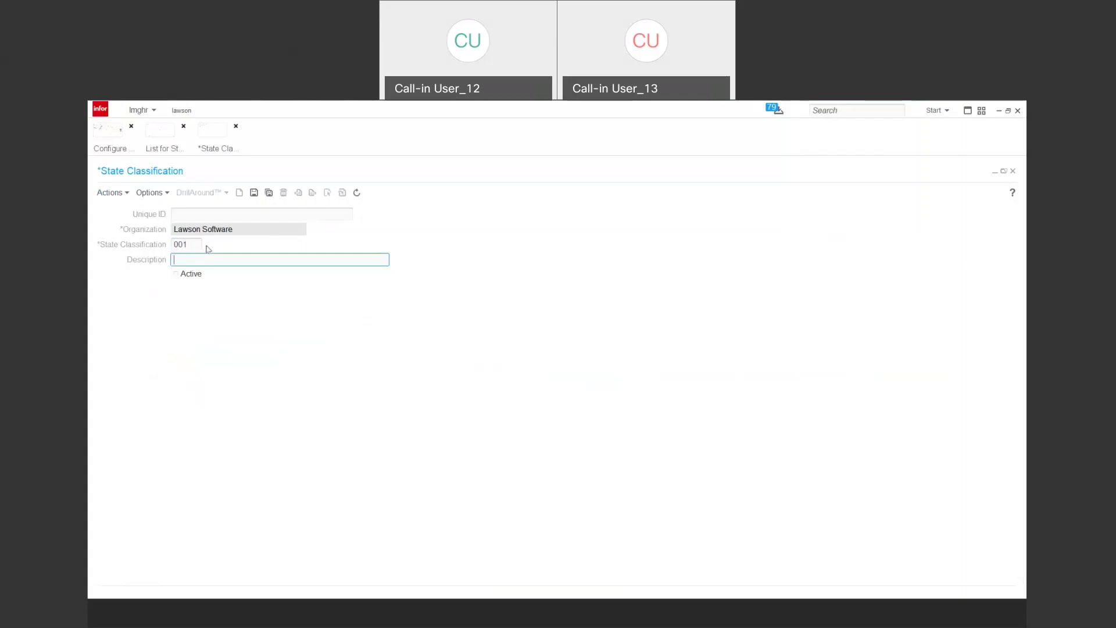
pyautogui.write('PROFESSIONAL')
pyautogui.press('Tab')
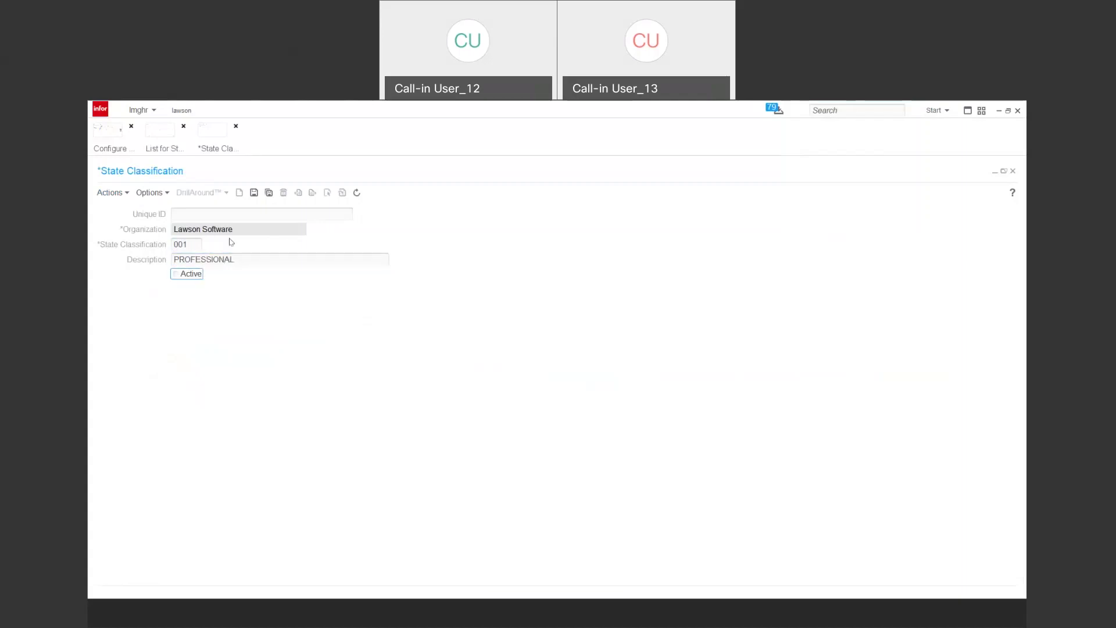
pyautogui.click(254, 193)
# - Create and save an active State Classification record with key 002 and the description ADMIN, and close the form
pyautogui.click(195, 243)
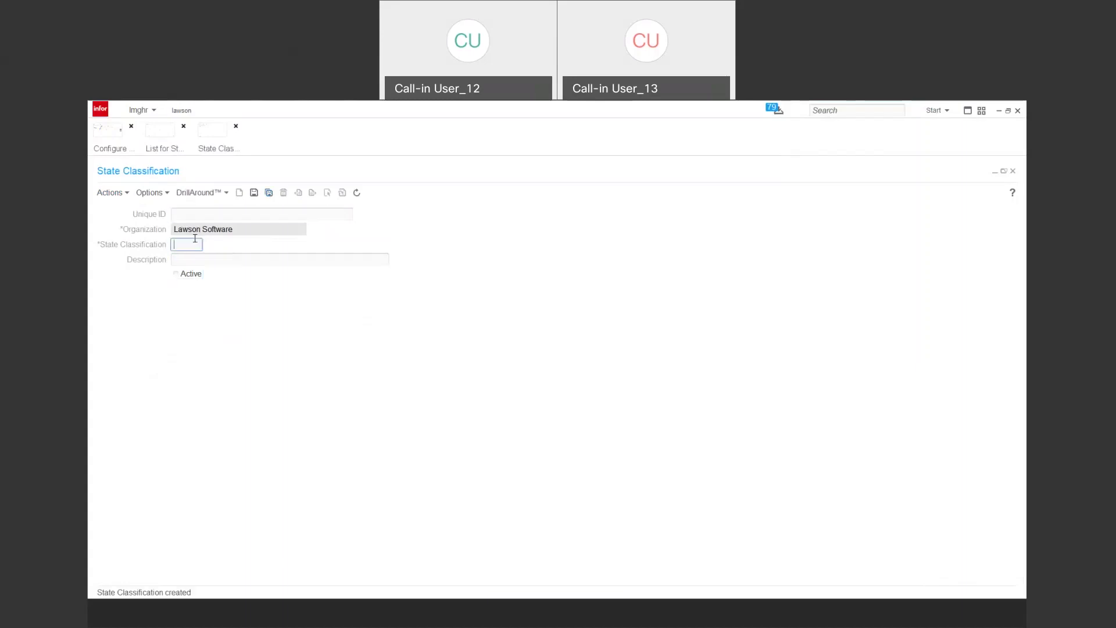
pyautogui.write('002')
pyautogui.press('Tab')
pyautogui.write('ADMIN')
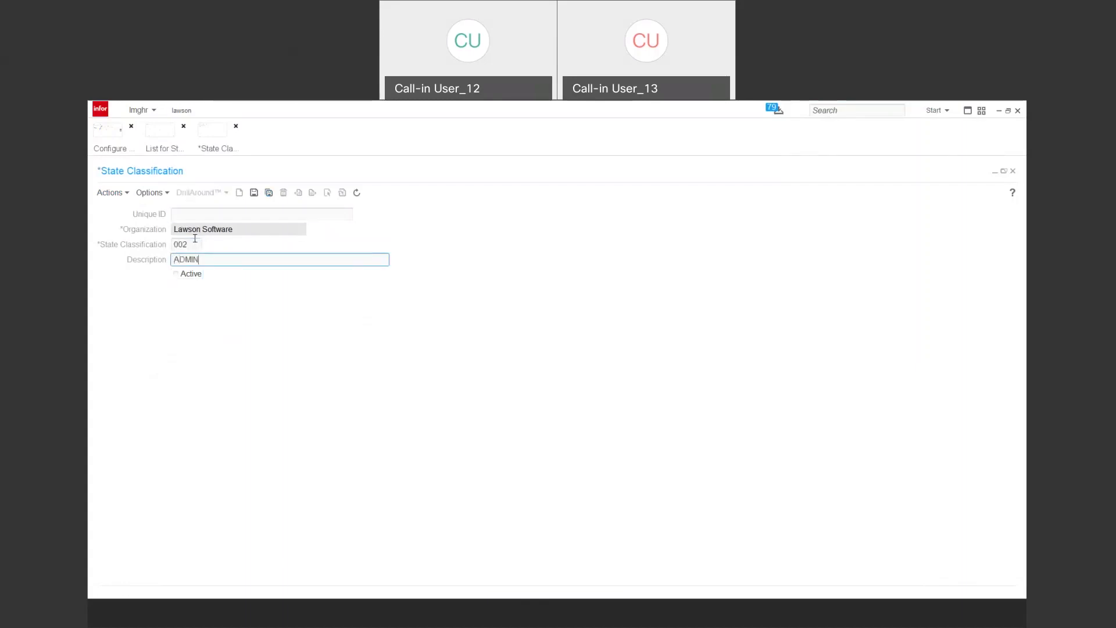
pyautogui.click(176, 274)
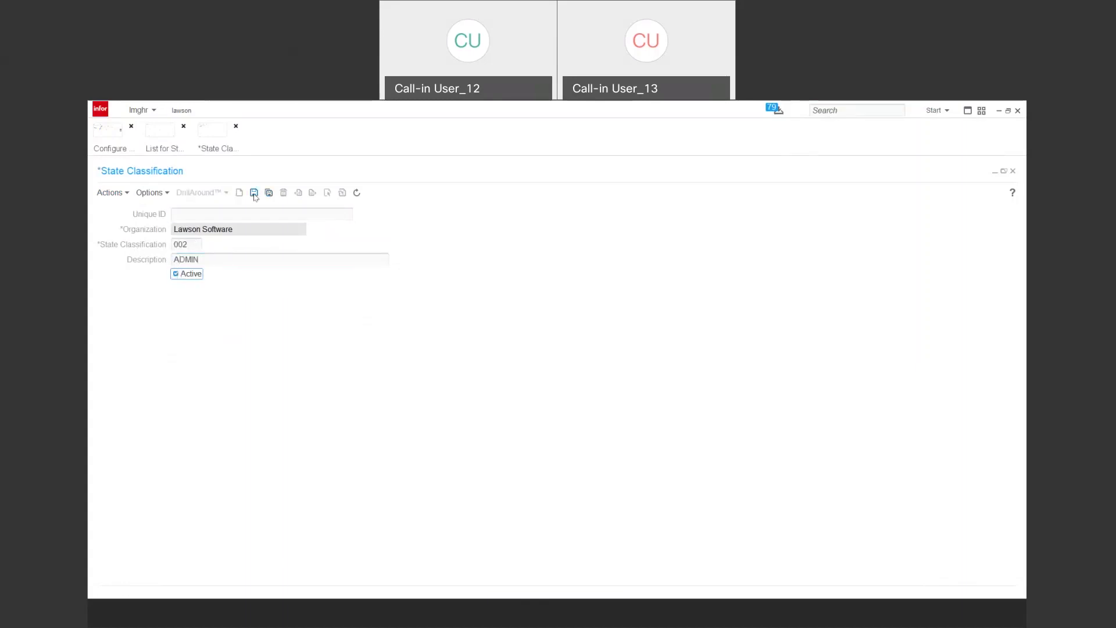
pyautogui.click(254, 193)
pyautogui.click(1013, 171)
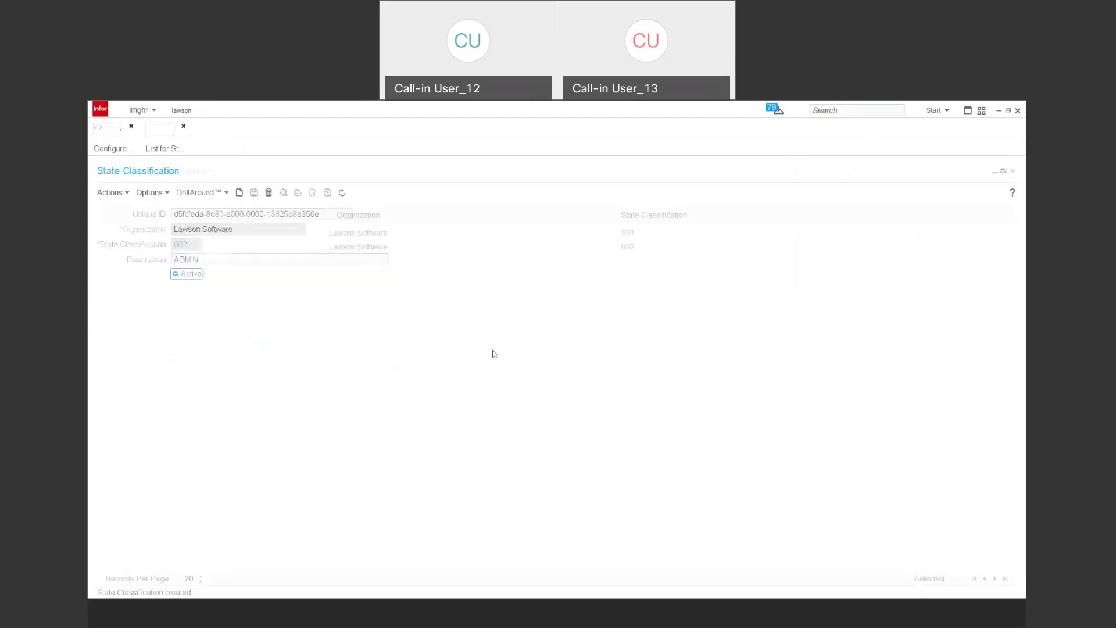
# - Delete the 002 record from the State Classification list
pyautogui.click(407, 246)
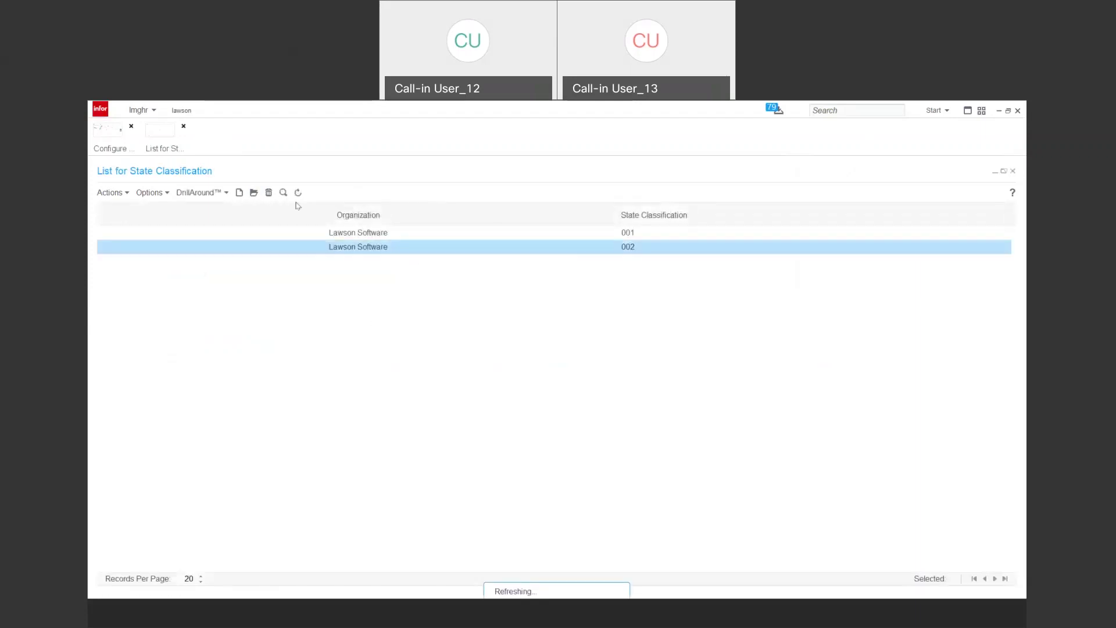
pyautogui.click(269, 192)
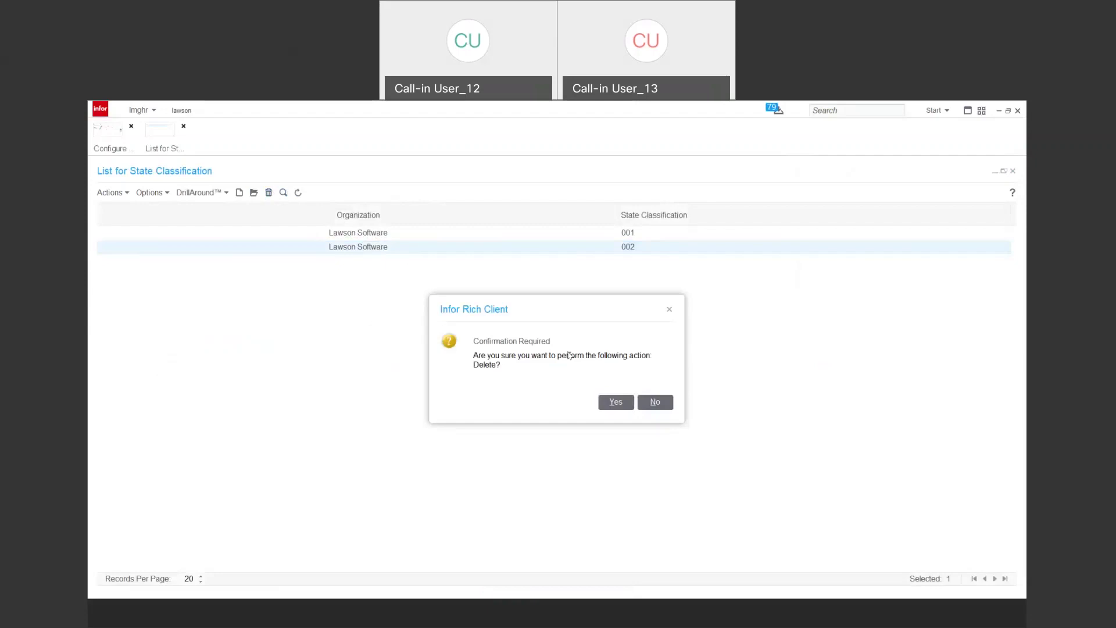
pyautogui.click(615, 402)
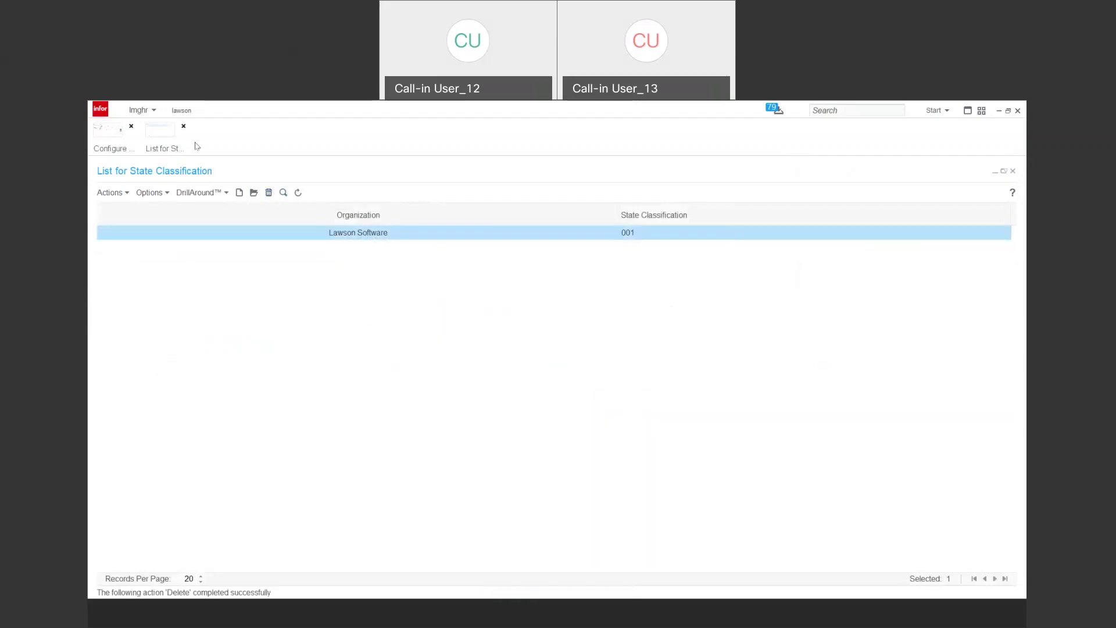
# - Open the LPL of the Position class's StateClassification user field, examine its States block, and compare it with the State Classification record list
pyautogui.click(110, 136)
pyautogui.click(95, 334)
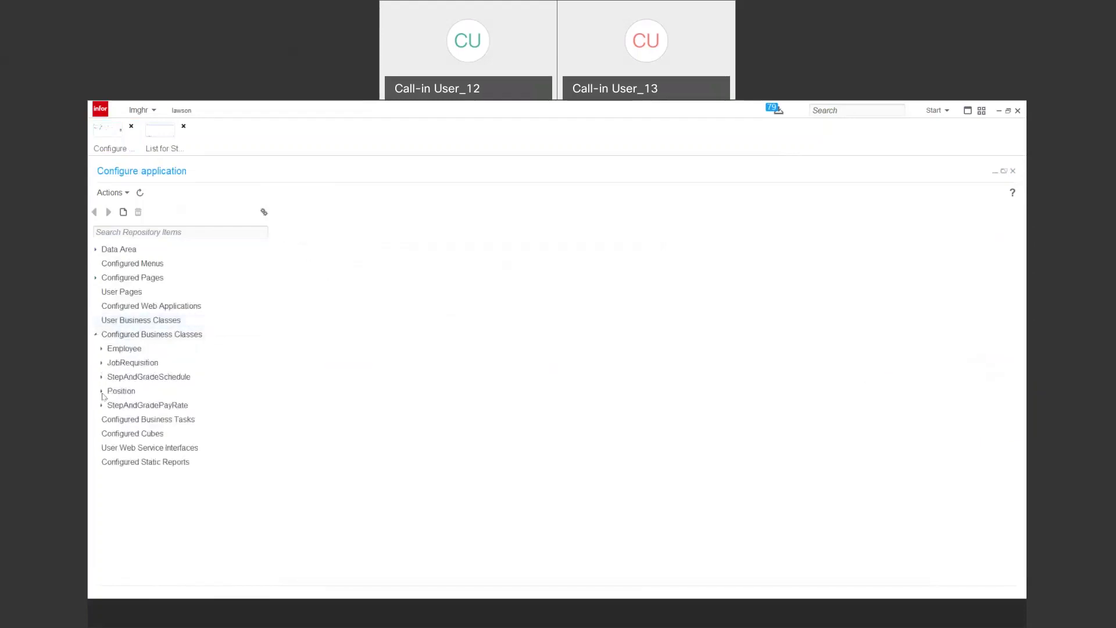
pyautogui.click(101, 391)
pyautogui.click(107, 406)
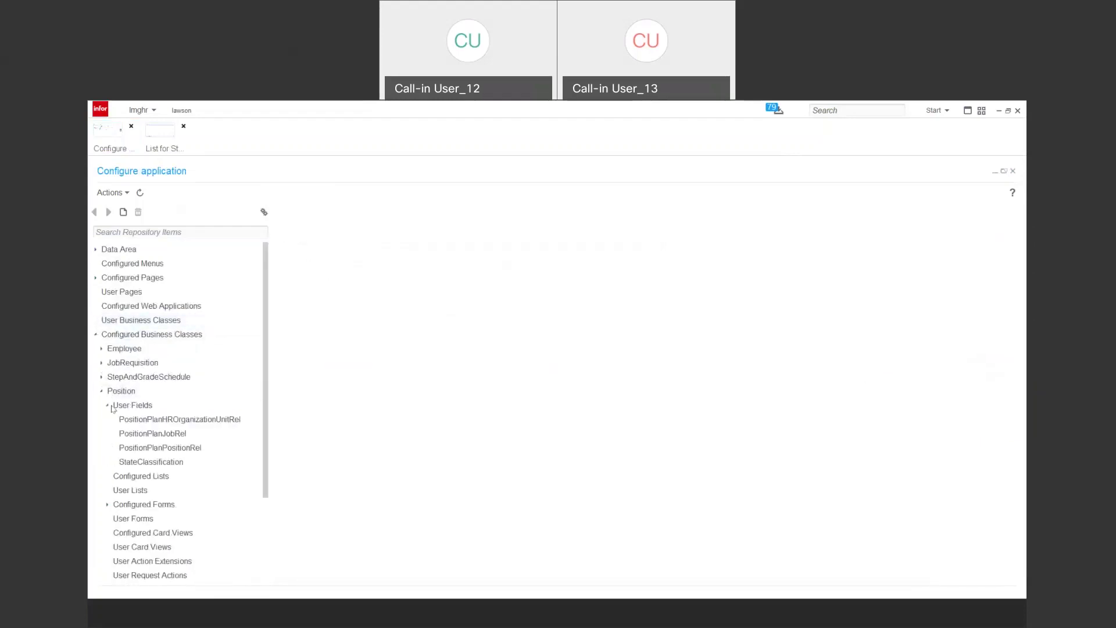
pyautogui.click(145, 461)
pyautogui.click(318, 214)
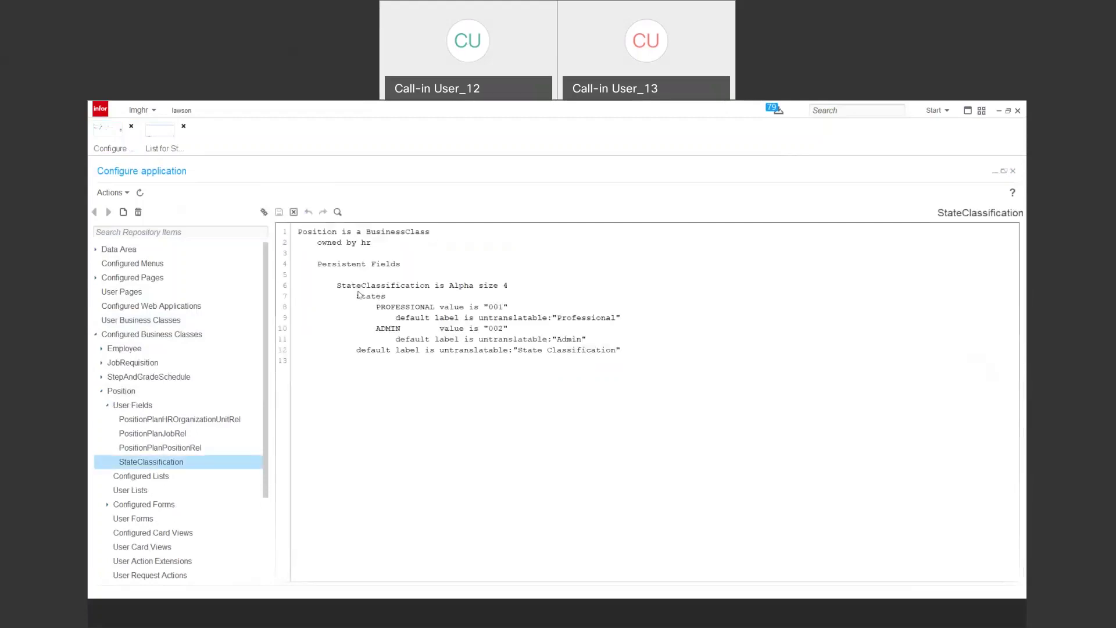
pyautogui.moveTo(357, 296); pyautogui.dragTo(649, 356)
pyautogui.moveTo(649, 355); pyautogui.dragTo(614, 339)
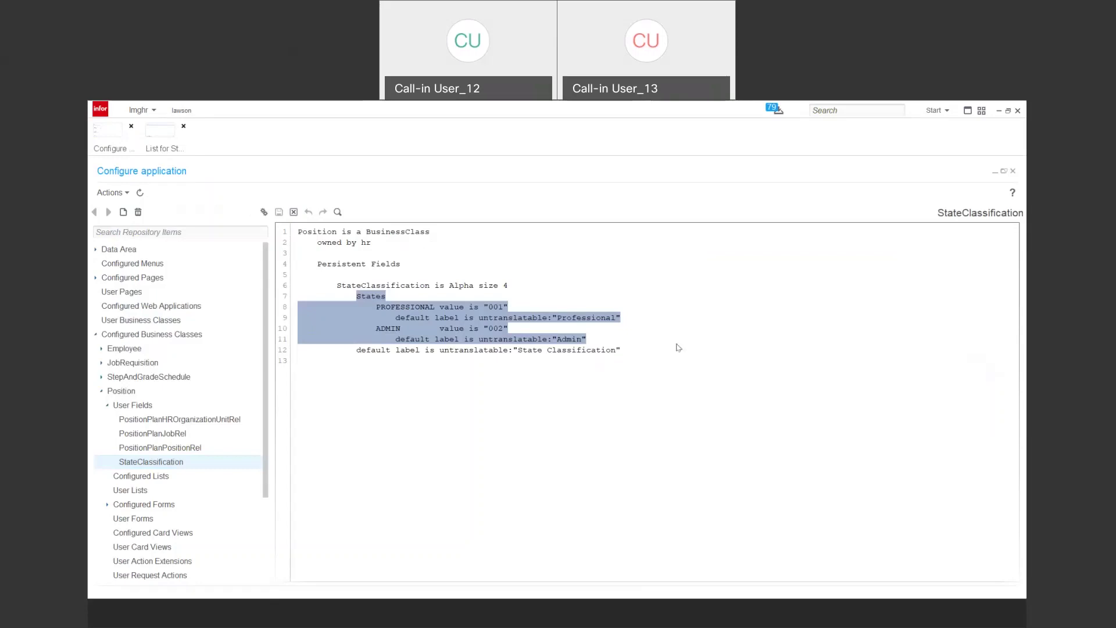
pyautogui.click(162, 132)
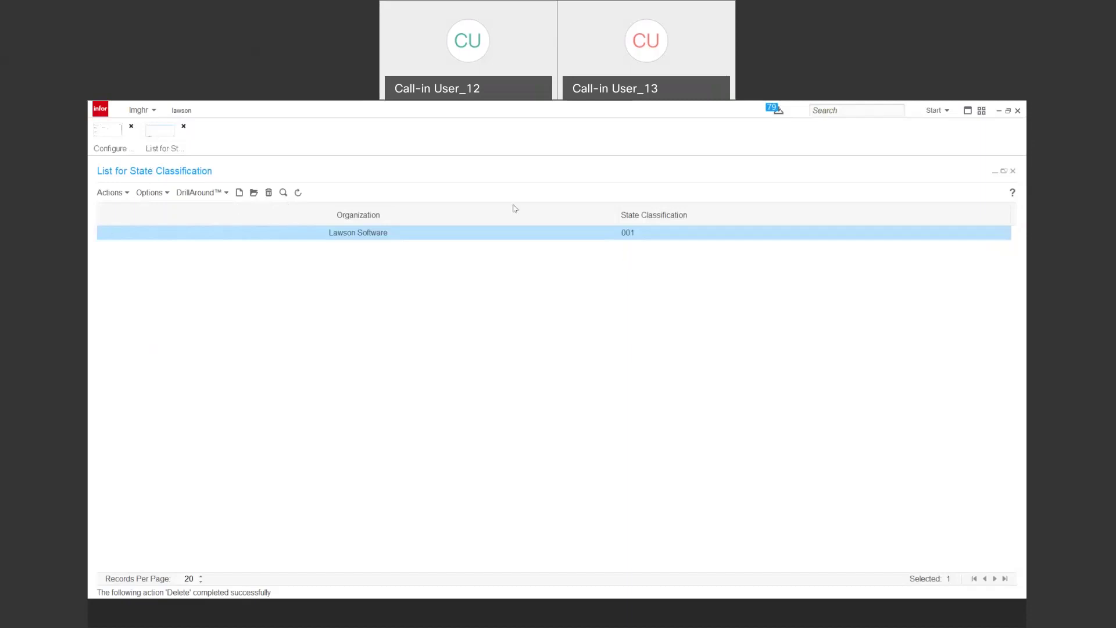
pyautogui.click(112, 150)
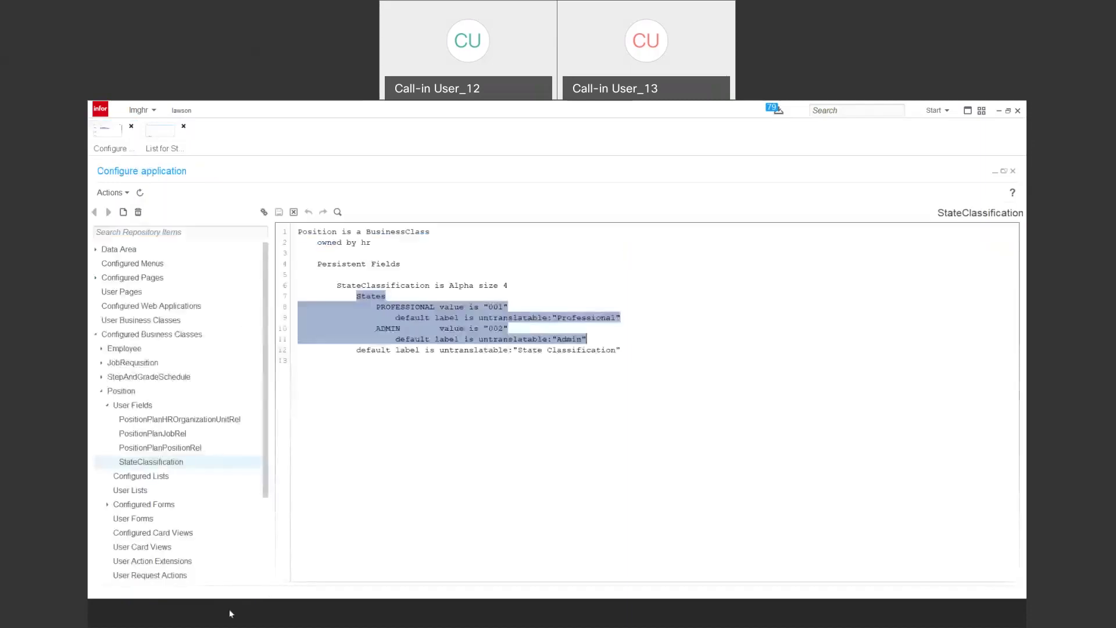
# - Switch to the Admin Assistant position form in the browser and check the options offered for State Classification
pyautogui.click(256, 615)
pyautogui.click(594, 489)
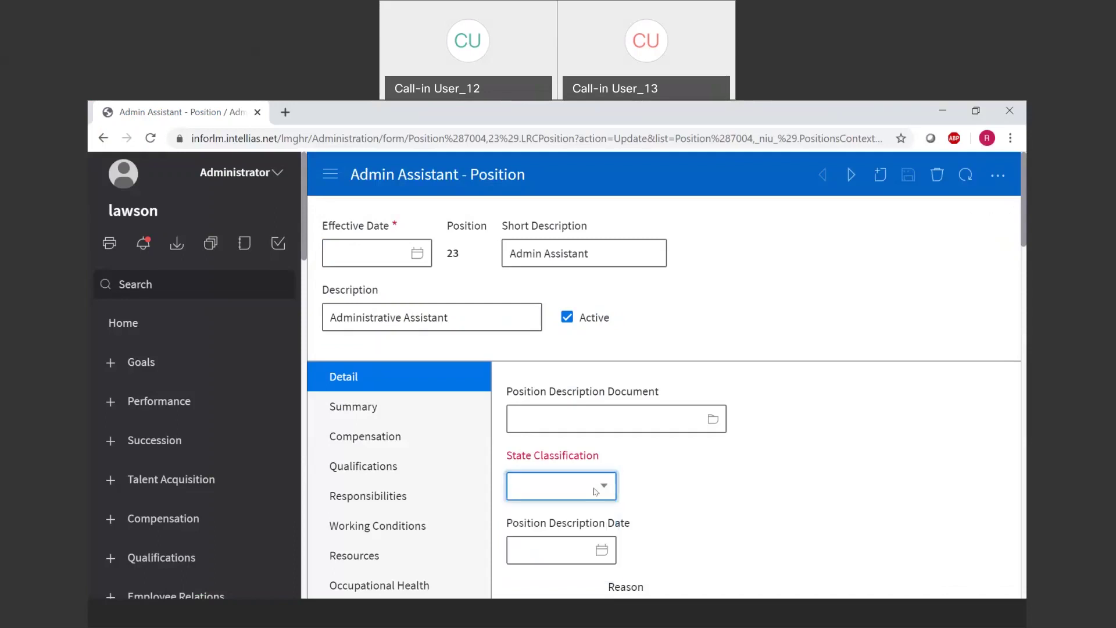
pyautogui.click(594, 489)
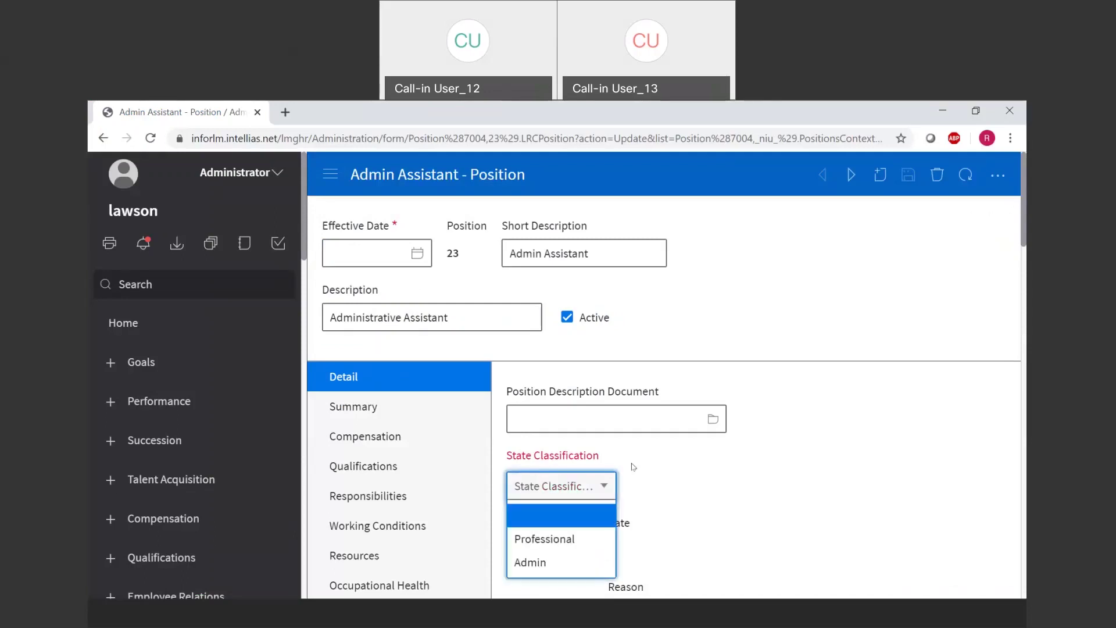
pyautogui.click(576, 463)
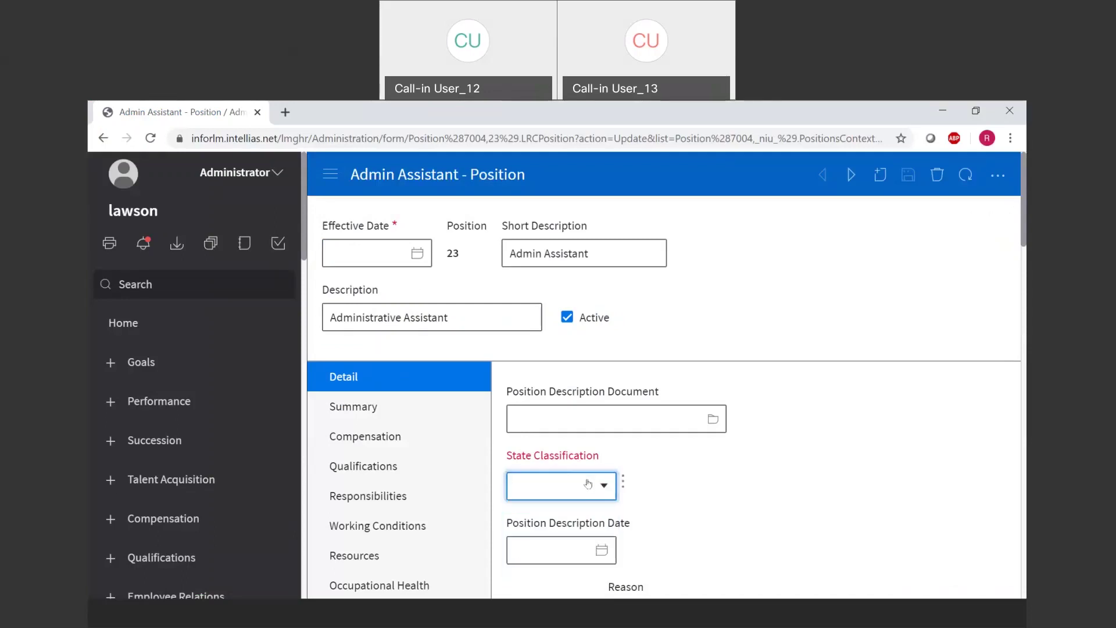
pyautogui.click(588, 484)
pyautogui.click(588, 484)
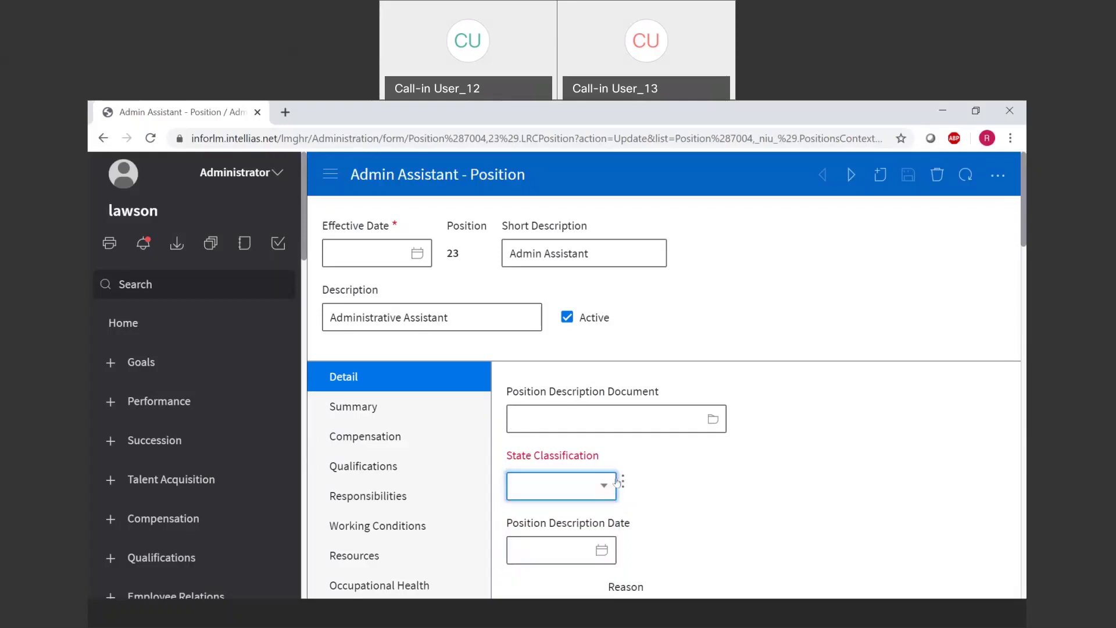
# - Reconfigure Position's StateClassification user field in the configuration console, clearing its field type and setting the named type to StateClassification
pyautogui.click(405, 620)
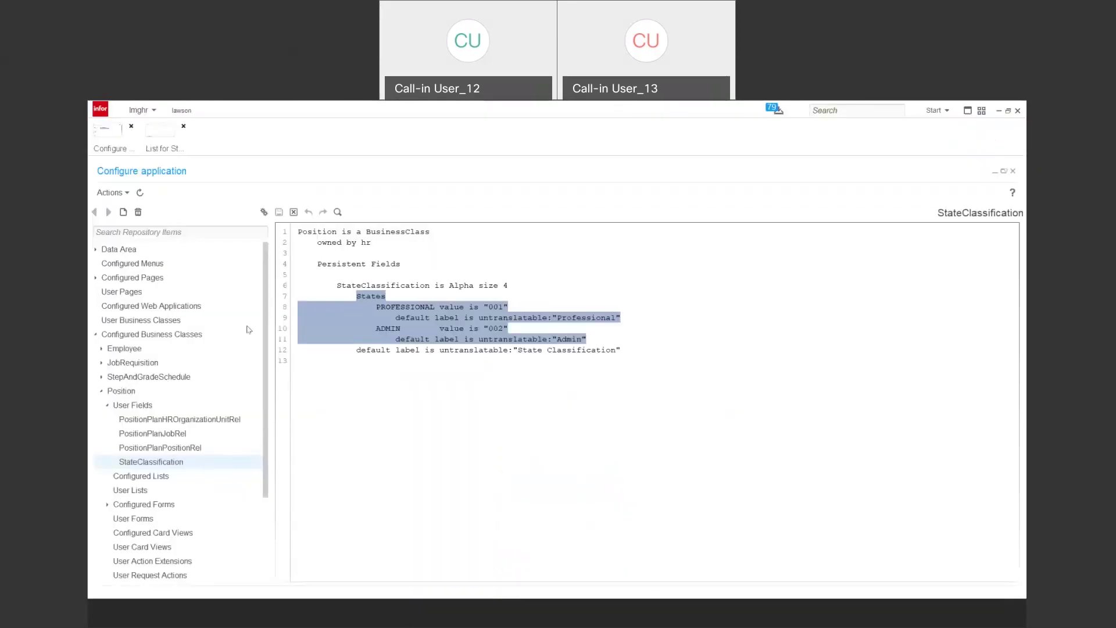
pyautogui.click(157, 462)
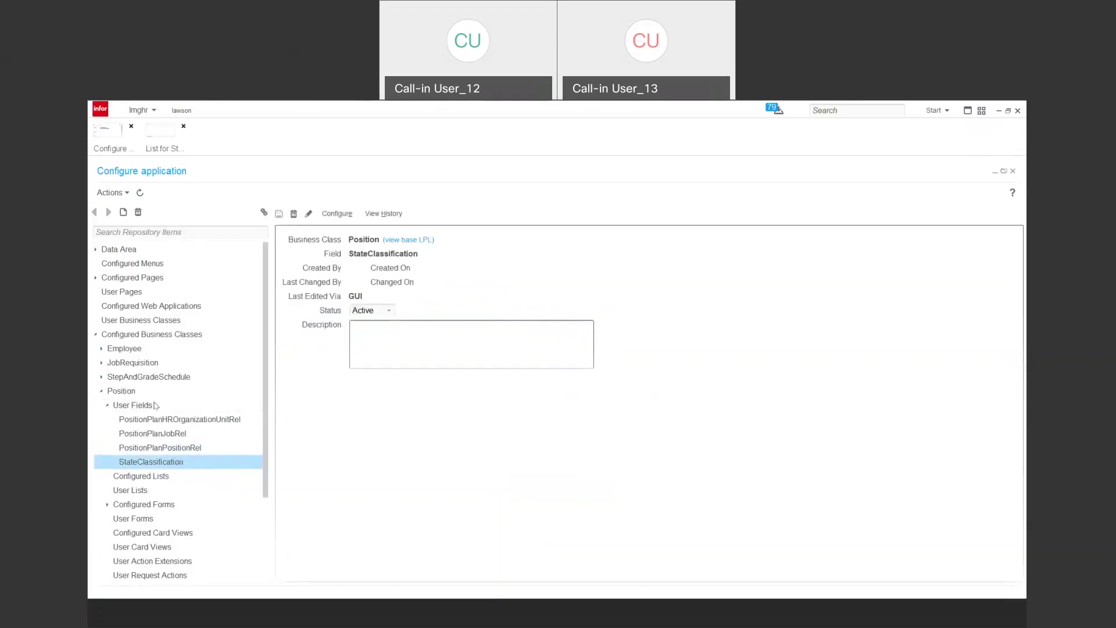
pyautogui.click(336, 214)
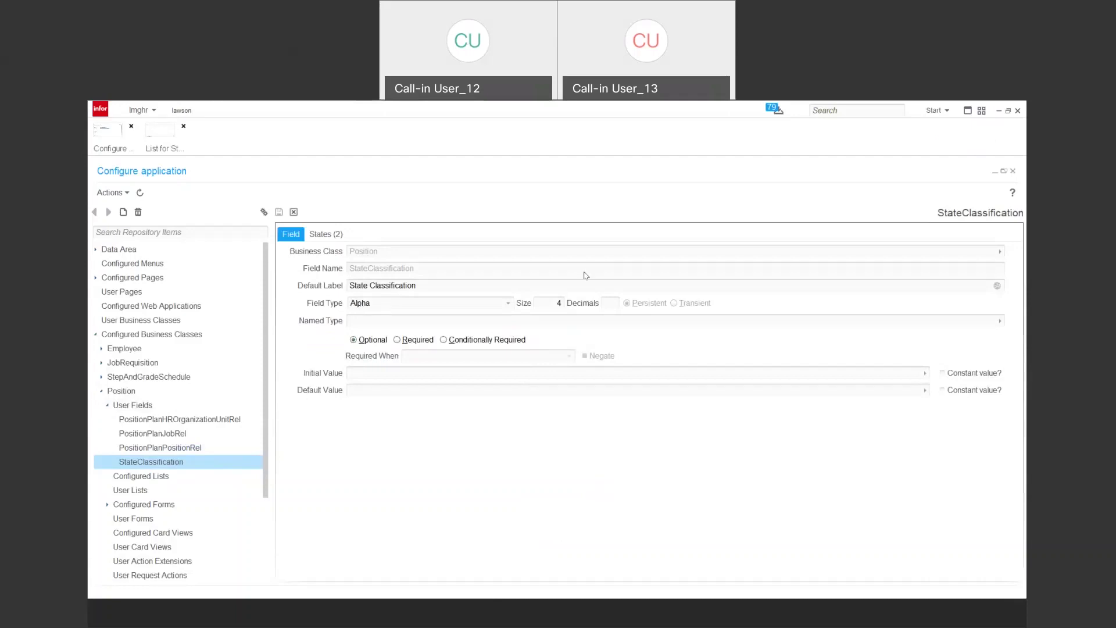
pyautogui.click(499, 305)
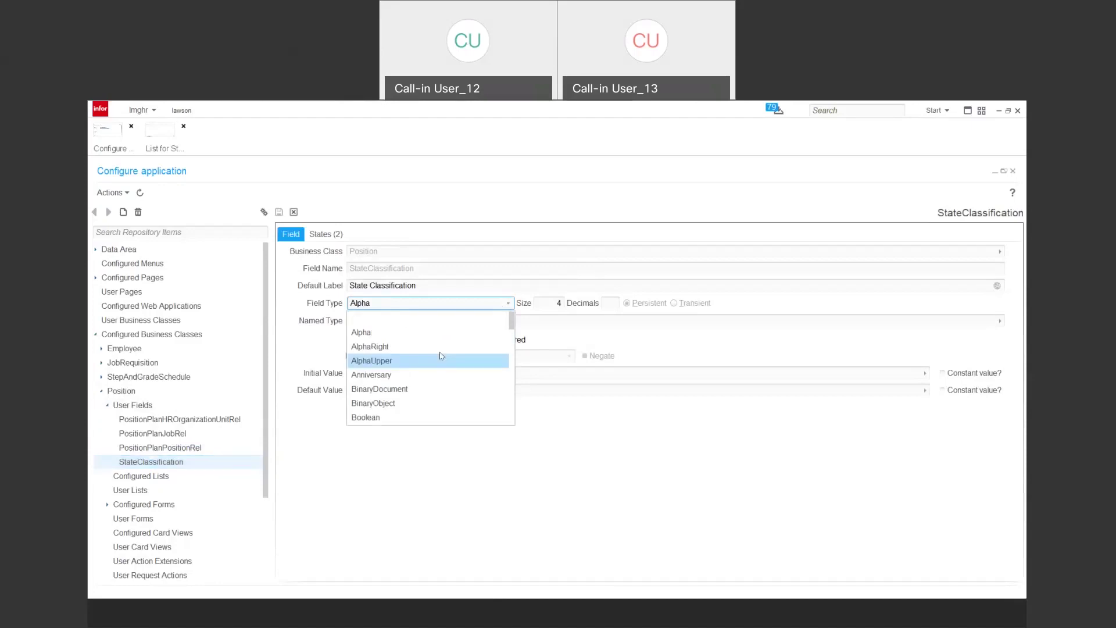
pyautogui.click(366, 318)
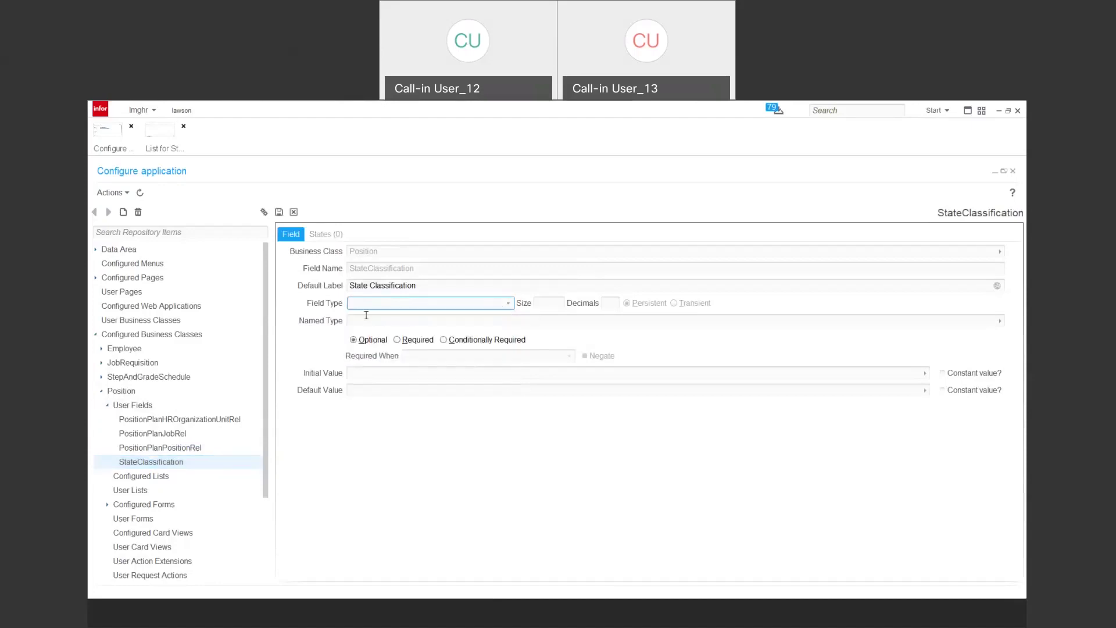
pyautogui.click(447, 315)
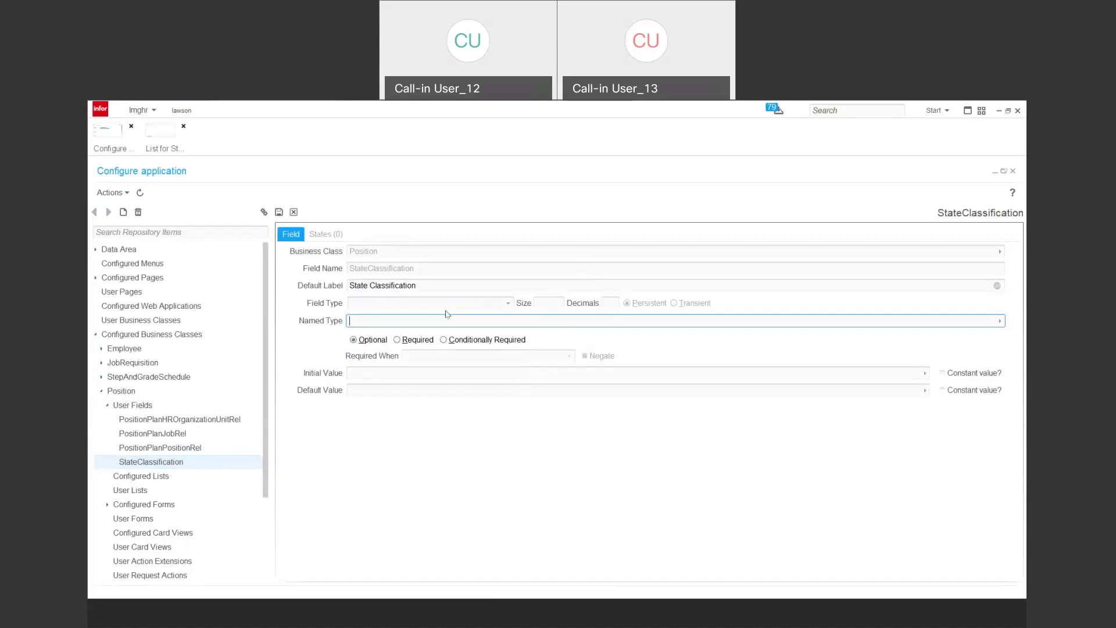
pyautogui.write('StateClassification')
pyautogui.moveTo(428, 323); pyautogui.dragTo(344, 321)
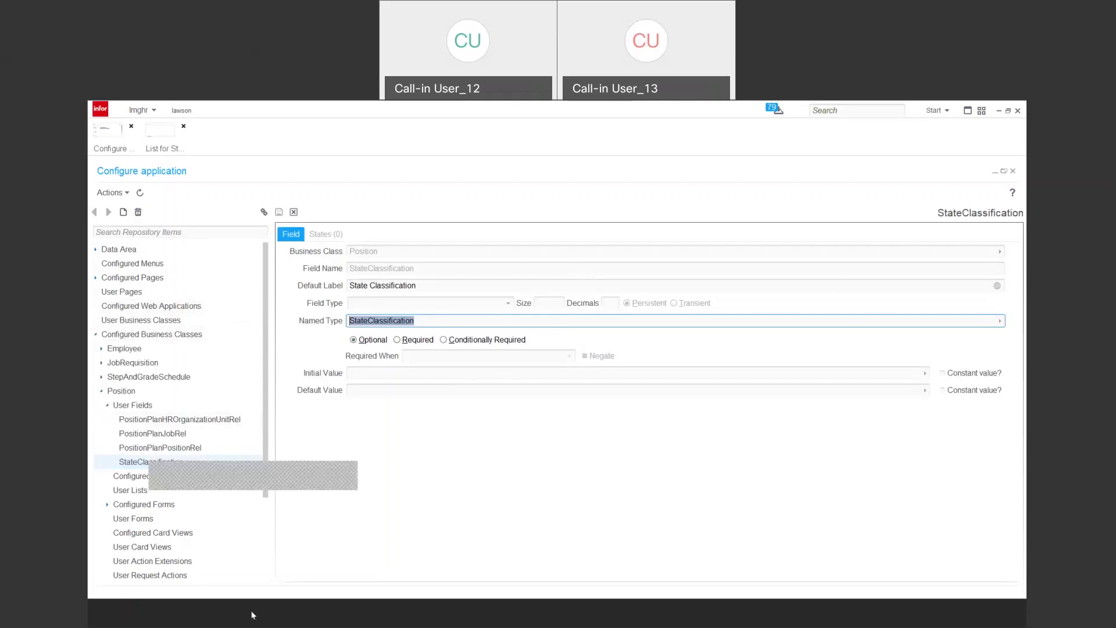
# - Reload the Admin Assistant position form in the browser, filter the State Classification lookup by 001, and select that record
pyautogui.click(267, 573)
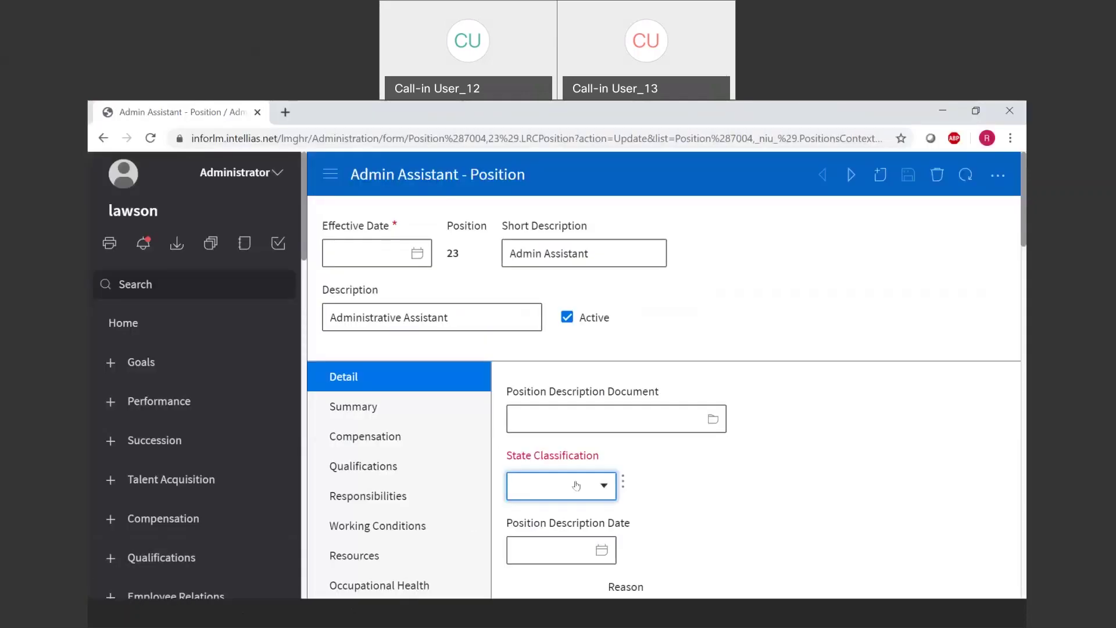
pyautogui.click(157, 143)
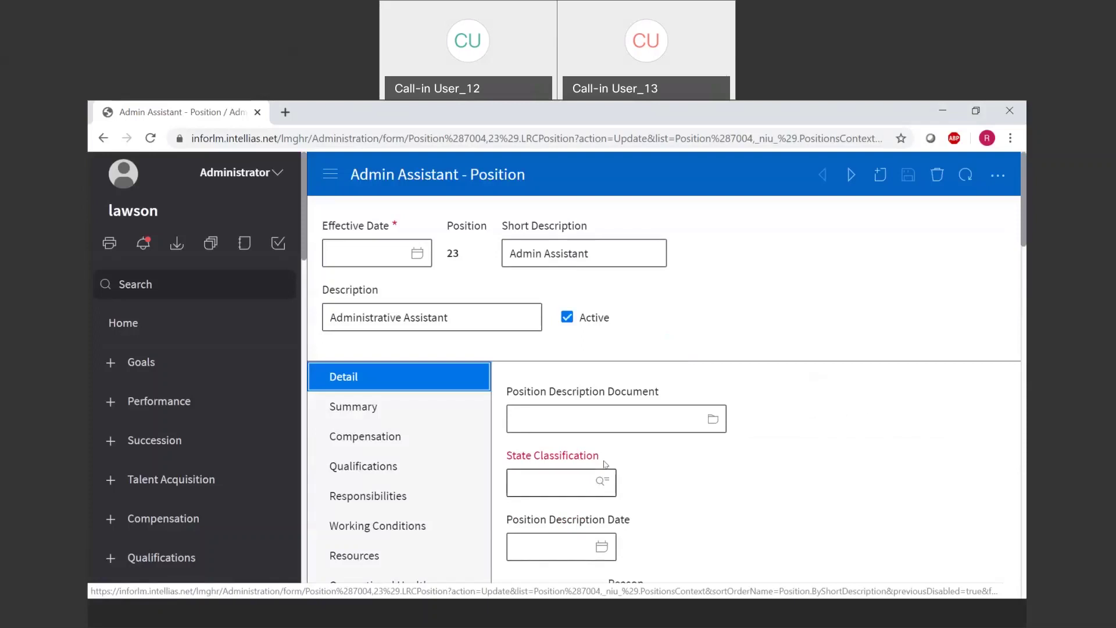
pyautogui.click(577, 482)
pyautogui.click(602, 481)
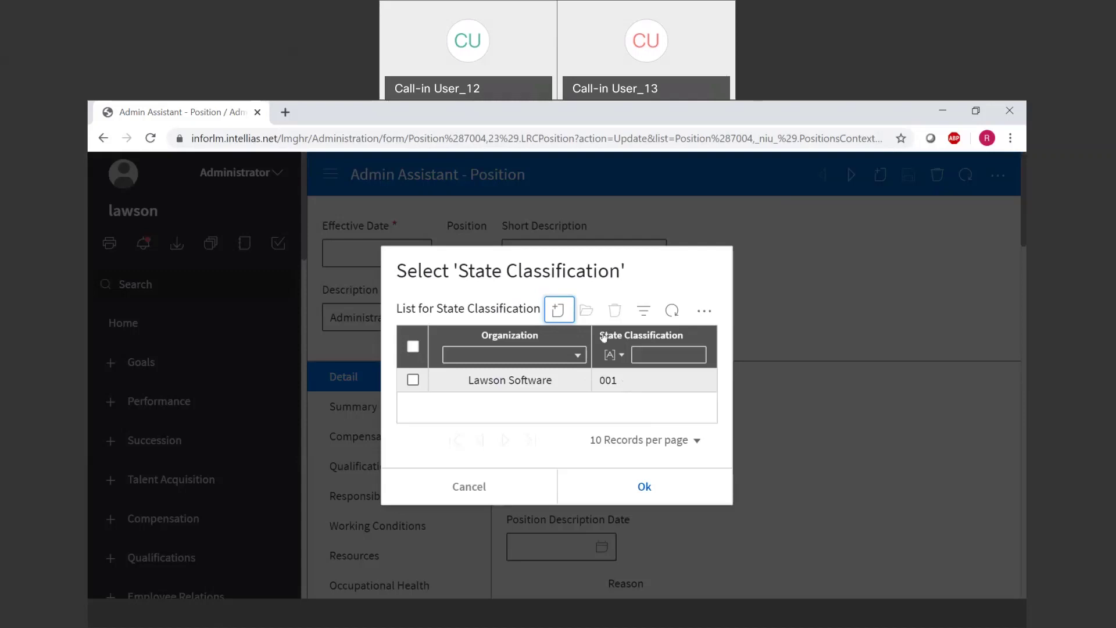
pyautogui.click(662, 354)
pyautogui.write('001')
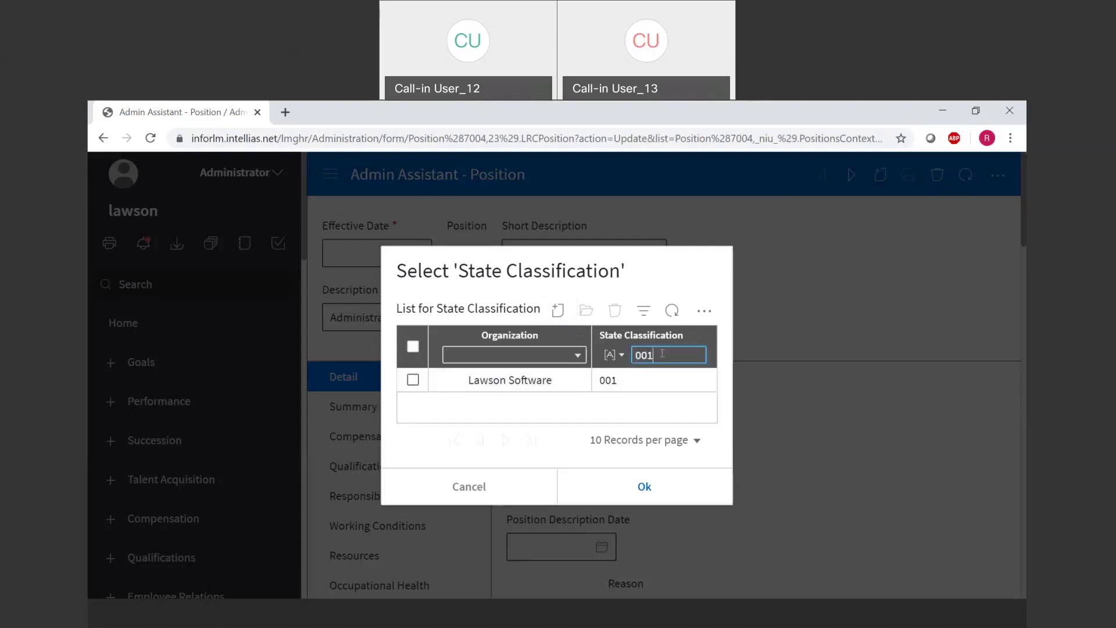
pyautogui.press('Return')
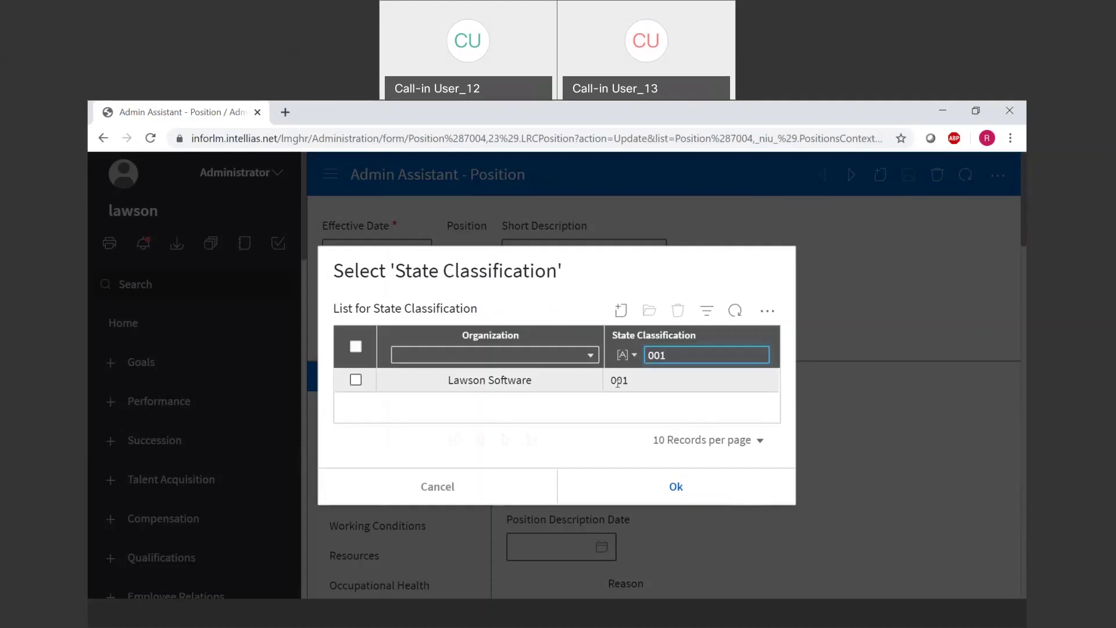
pyautogui.click(356, 379)
pyautogui.click(673, 487)
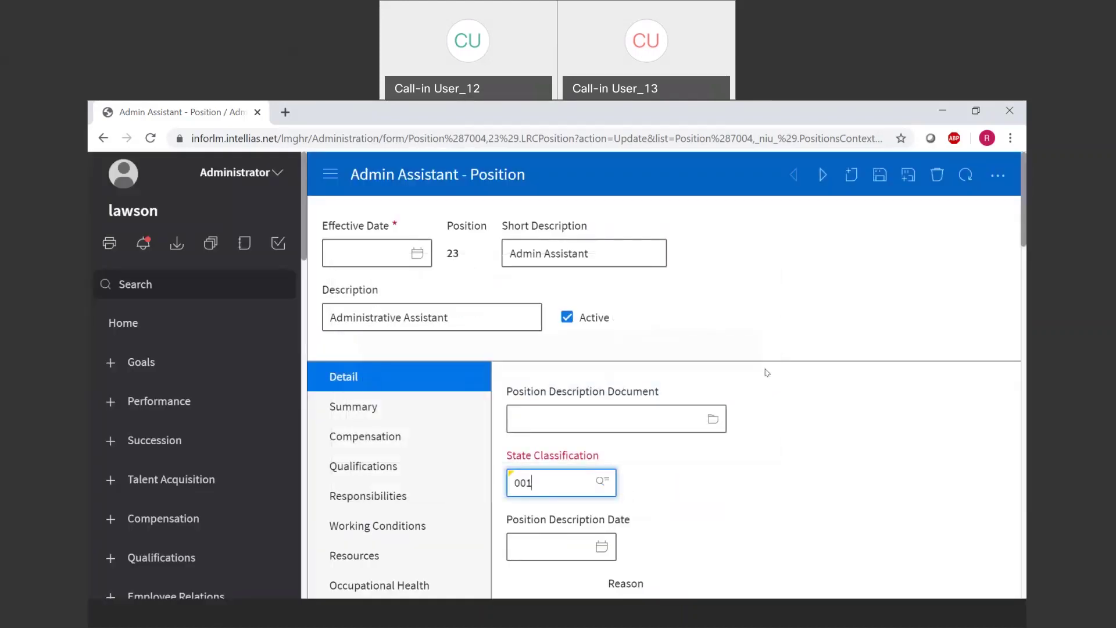
# - Switch to the PowerPoint presentation and start the slide show from the current "Example… Expanded" slide
pyautogui.click(375, 621)
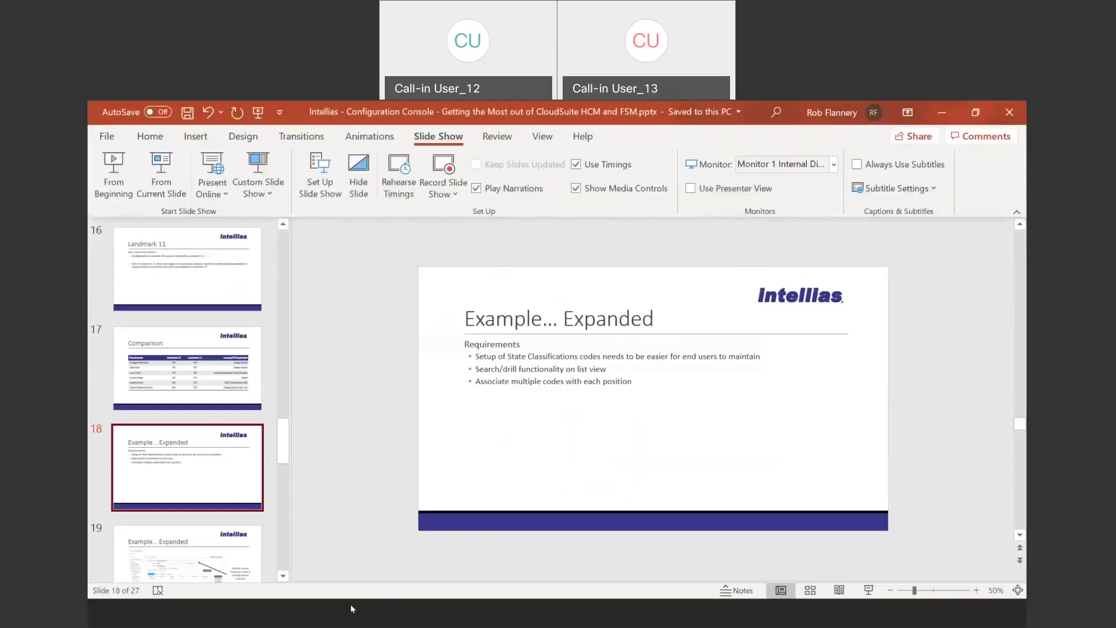
pyautogui.click(158, 166)
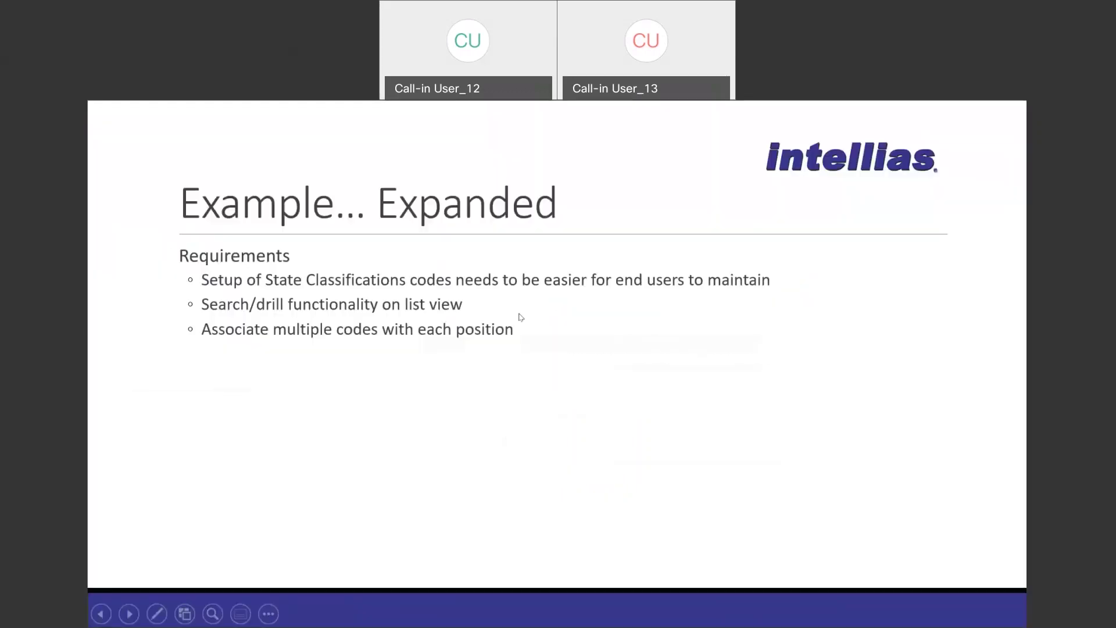